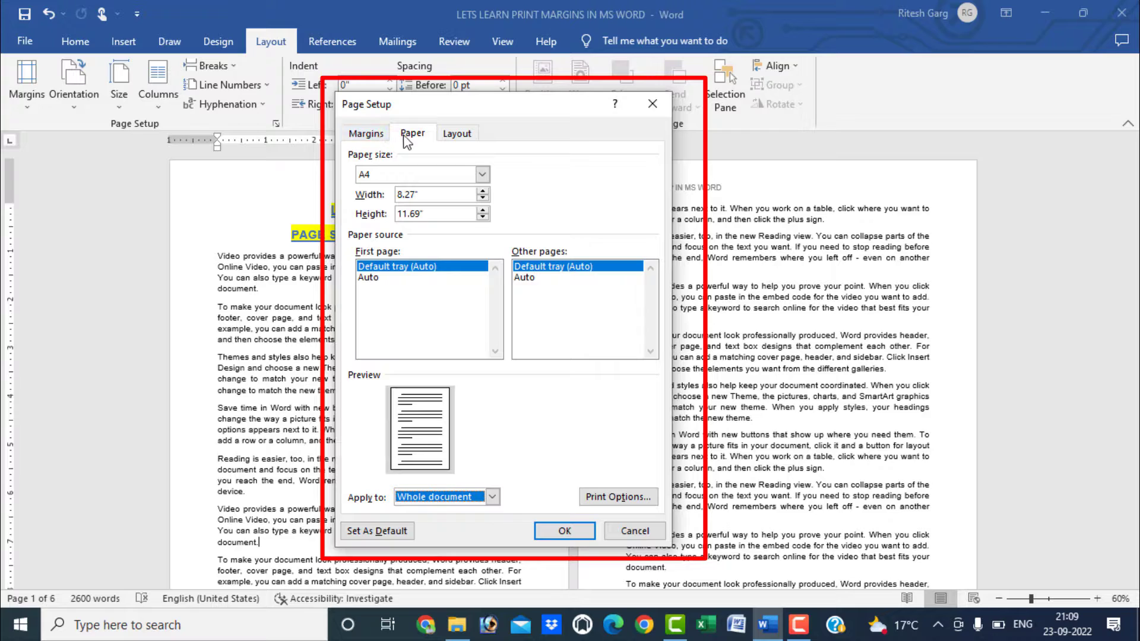
Review the margin, paper and layout settings in Page Setup, and close it without changing anything.
{"action": "left_click", "coordinate": [365, 137]}
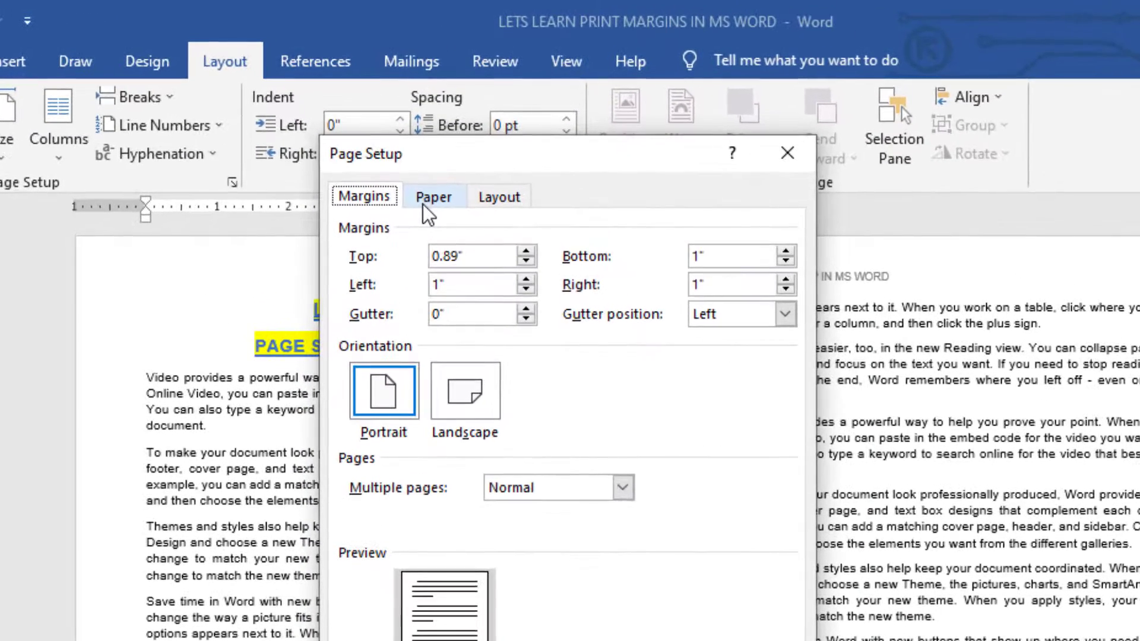
{"action": "left_click", "coordinate": [424, 205]}
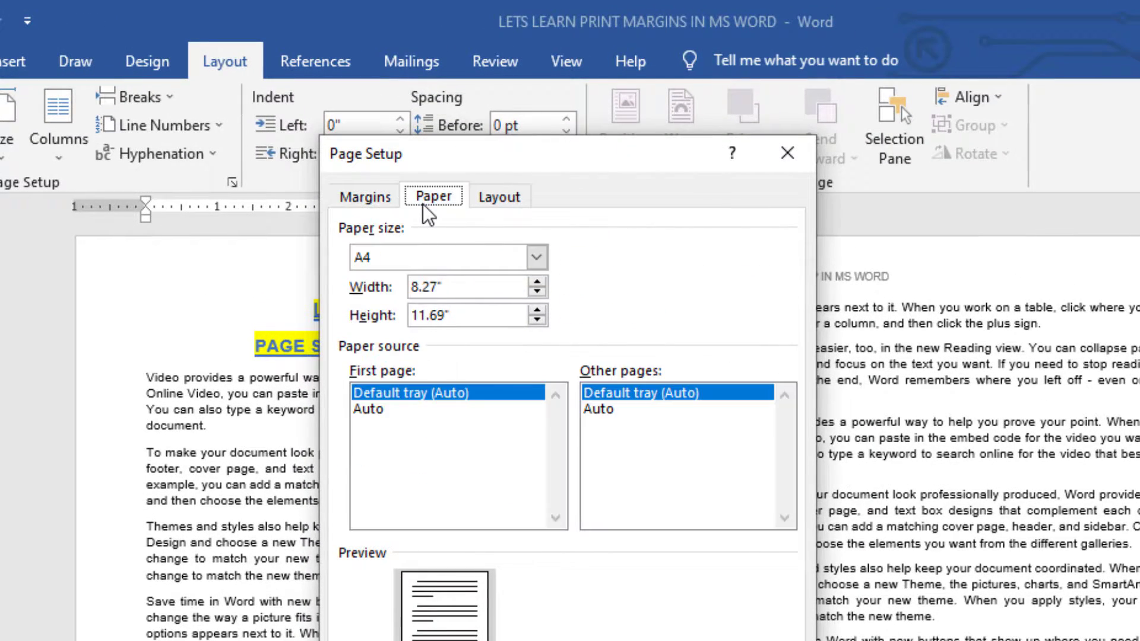
{"action": "left_click", "coordinate": [490, 201]}
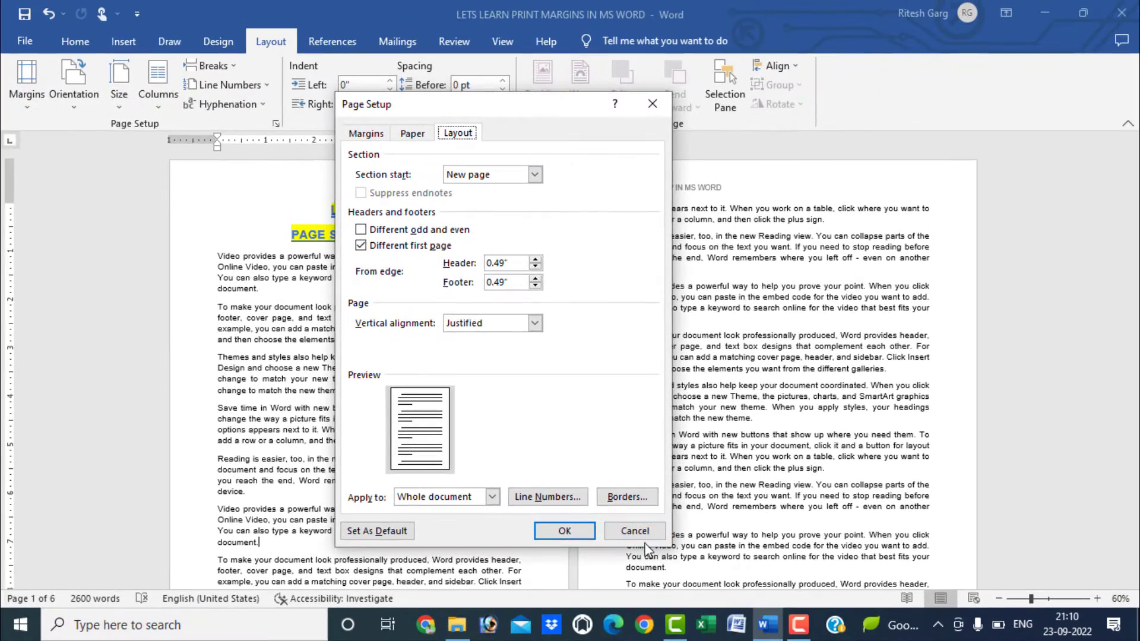
{"action": "left_click", "coordinate": [729, 569]}
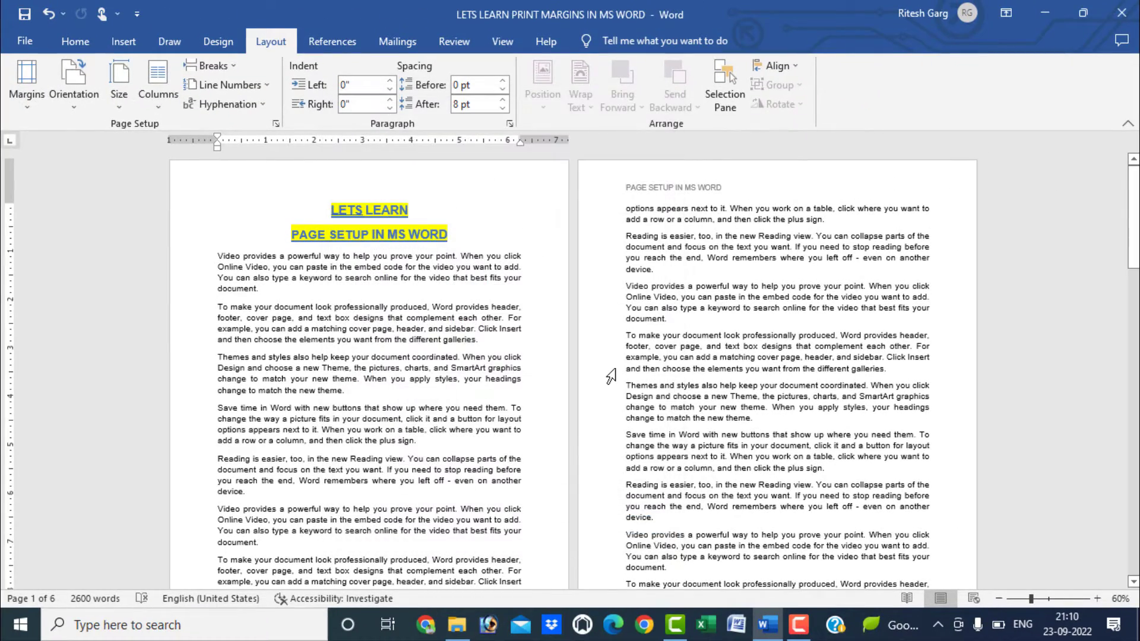
Look through the document's pages to examine how the text and headers are laid out.
{"action": "scroll", "coordinate": [572, 364], "scroll_direction": "down", "scroll_amount": 10}
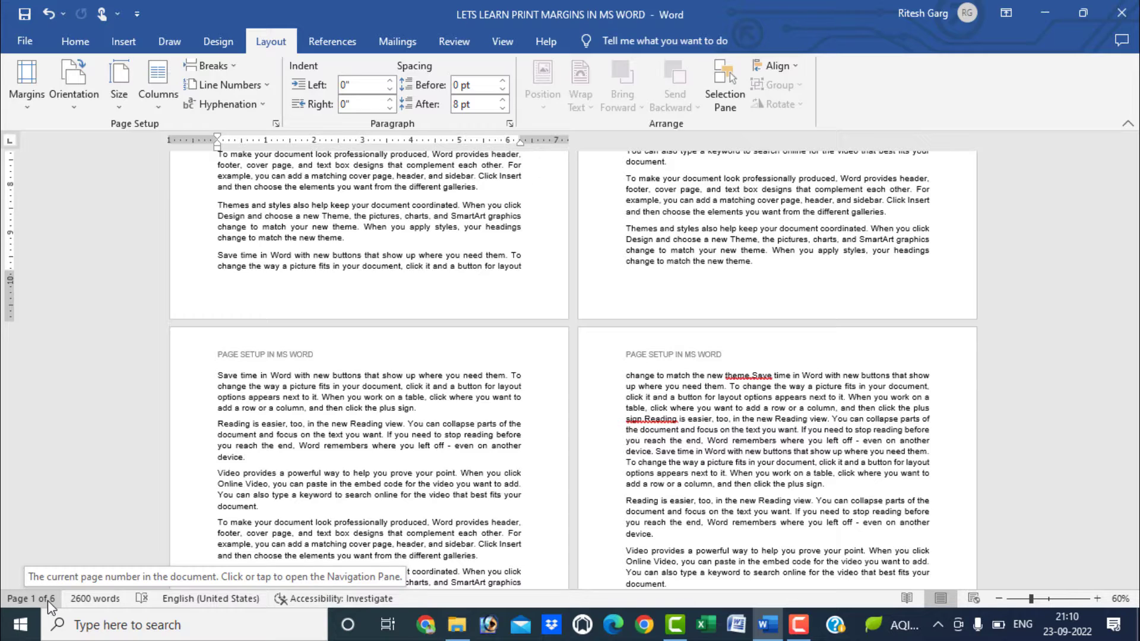
{"action": "scroll", "coordinate": [489, 371], "scroll_direction": "up", "scroll_amount": 10}
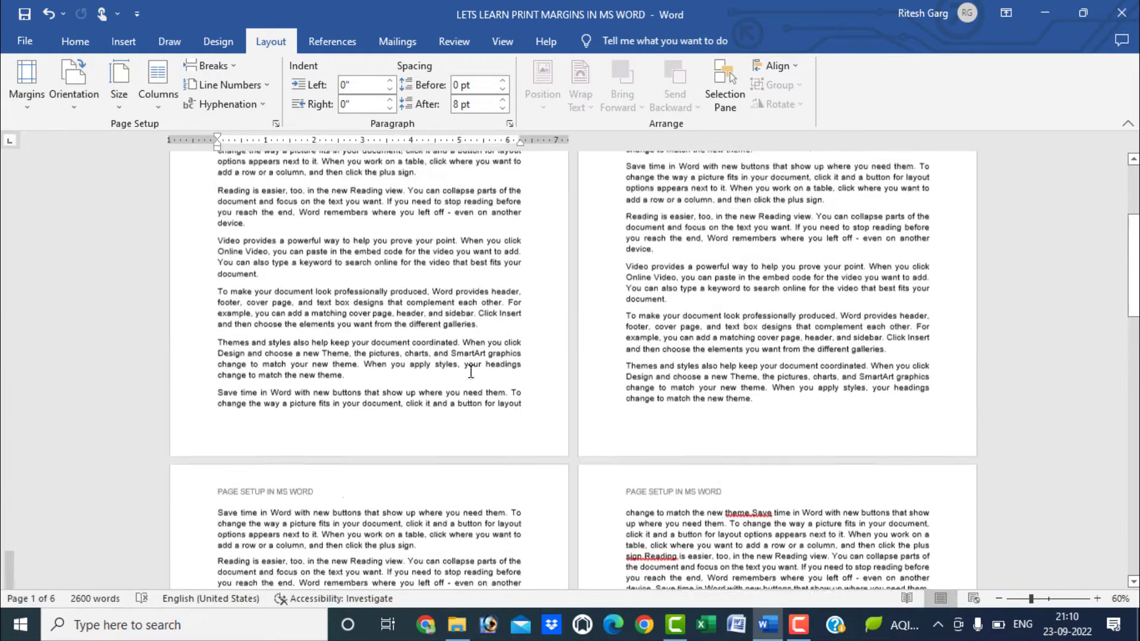
{"action": "scroll", "coordinate": [489, 371], "scroll_direction": "up", "scroll_amount": 2}
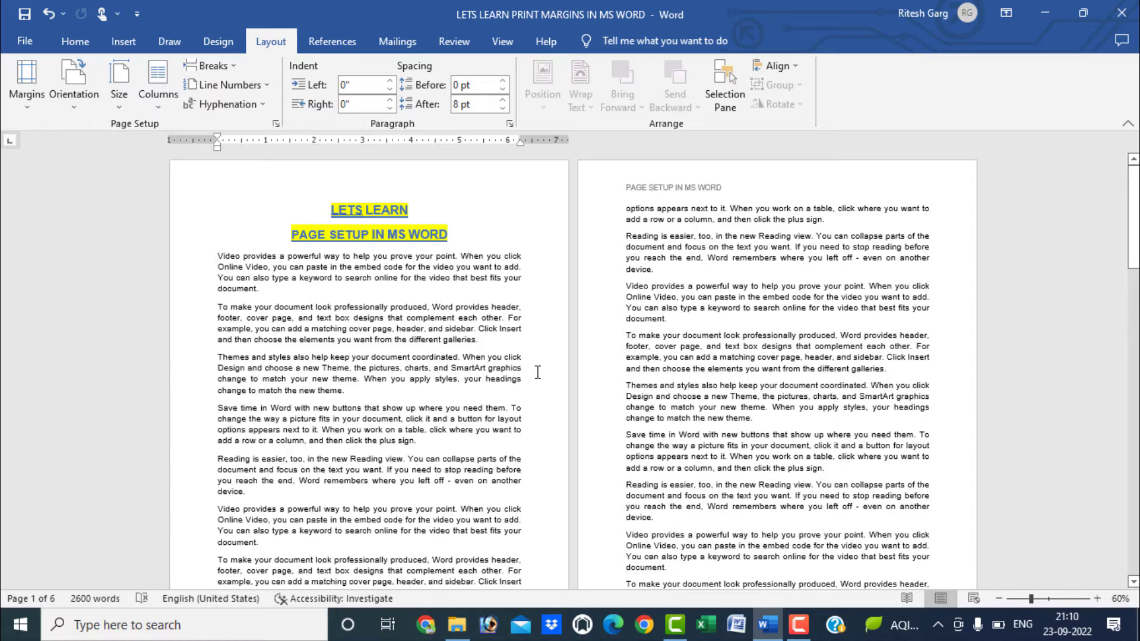
{"action": "scroll", "coordinate": [539, 380], "scroll_direction": "down", "scroll_amount": 2}
{"action": "scroll", "coordinate": [540, 379], "scroll_direction": "up", "scroll_amount": 2}
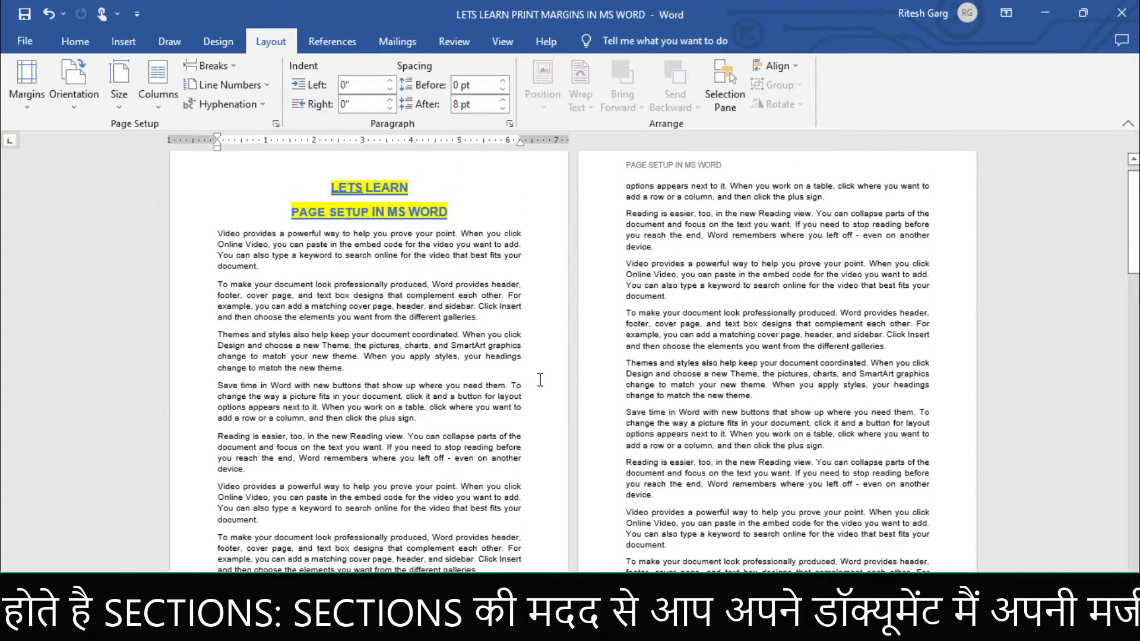
{"action": "scroll", "coordinate": [511, 392], "scroll_direction": "down", "scroll_amount": 2}
{"action": "scroll", "coordinate": [511, 392], "scroll_direction": "up", "scroll_amount": 2}
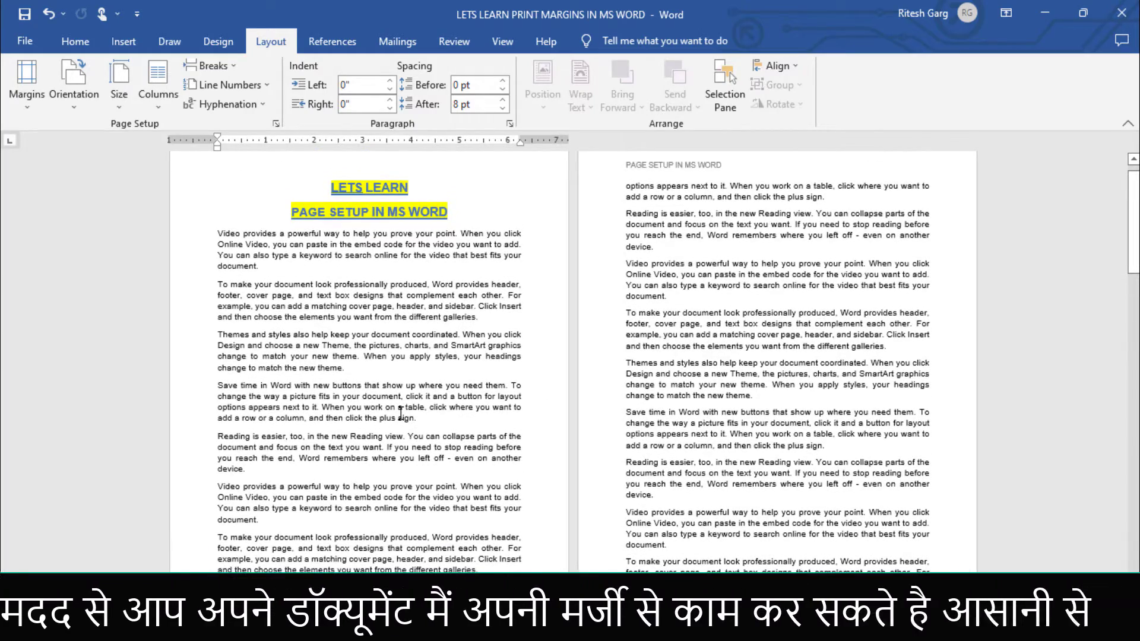
{"action": "scroll", "coordinate": [401, 412], "scroll_direction": "down", "scroll_amount": 1}
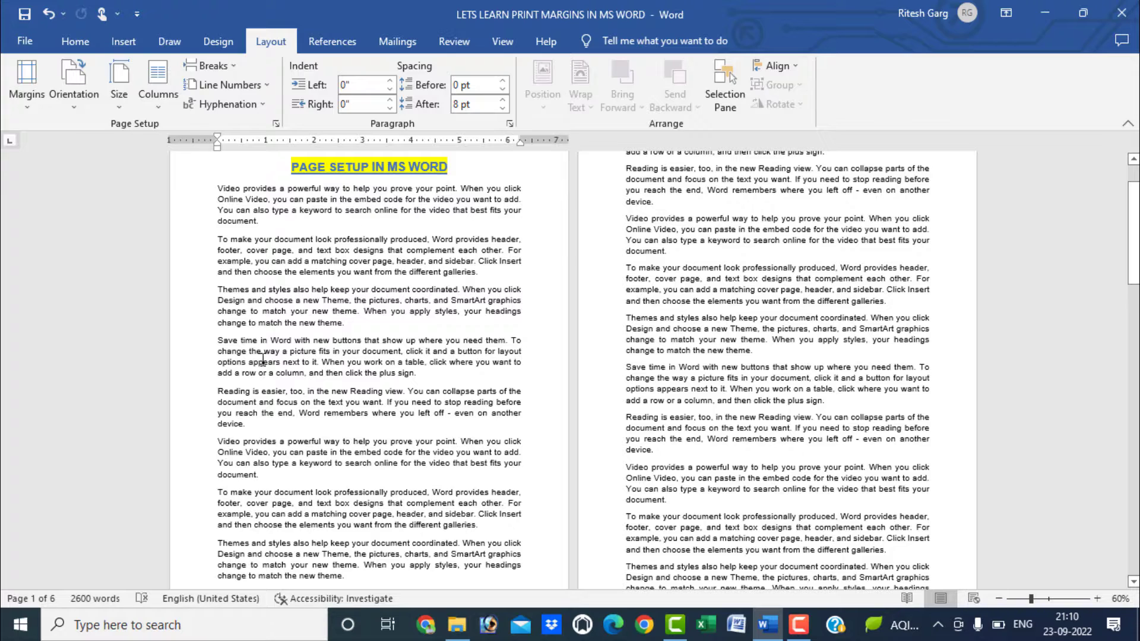
{"action": "scroll", "coordinate": [210, 510], "scroll_direction": "up", "scroll_amount": 2, "text": "ctrl"}
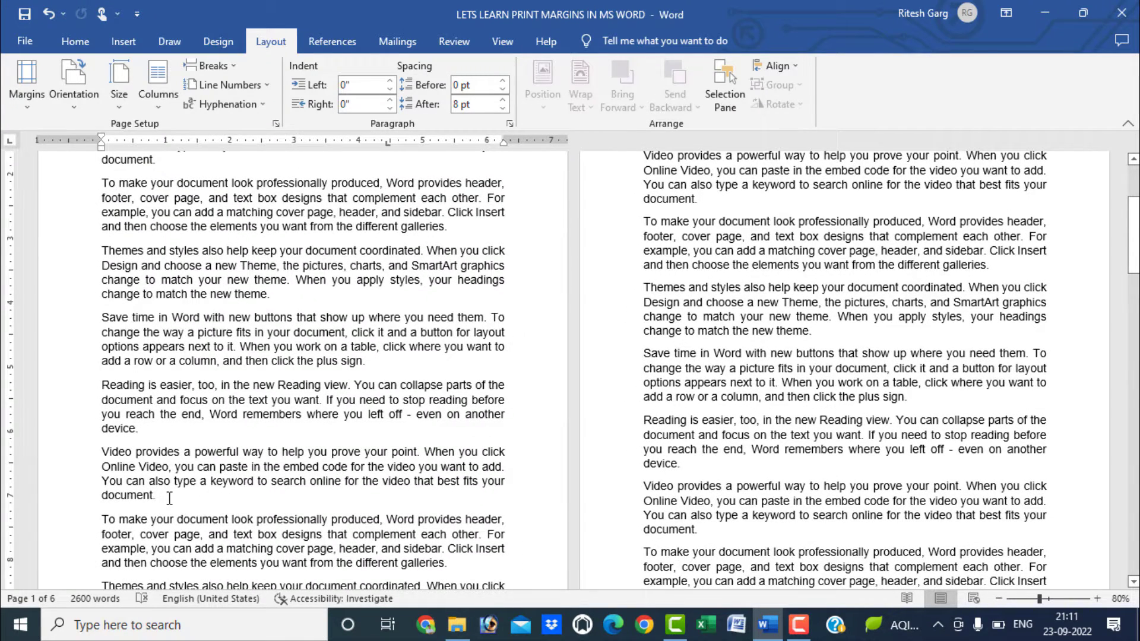
{"action": "scroll", "coordinate": [176, 499], "scroll_direction": "up", "scroll_amount": 3}
{"action": "scroll", "coordinate": [233, 356], "scroll_direction": "down", "scroll_amount": 2}
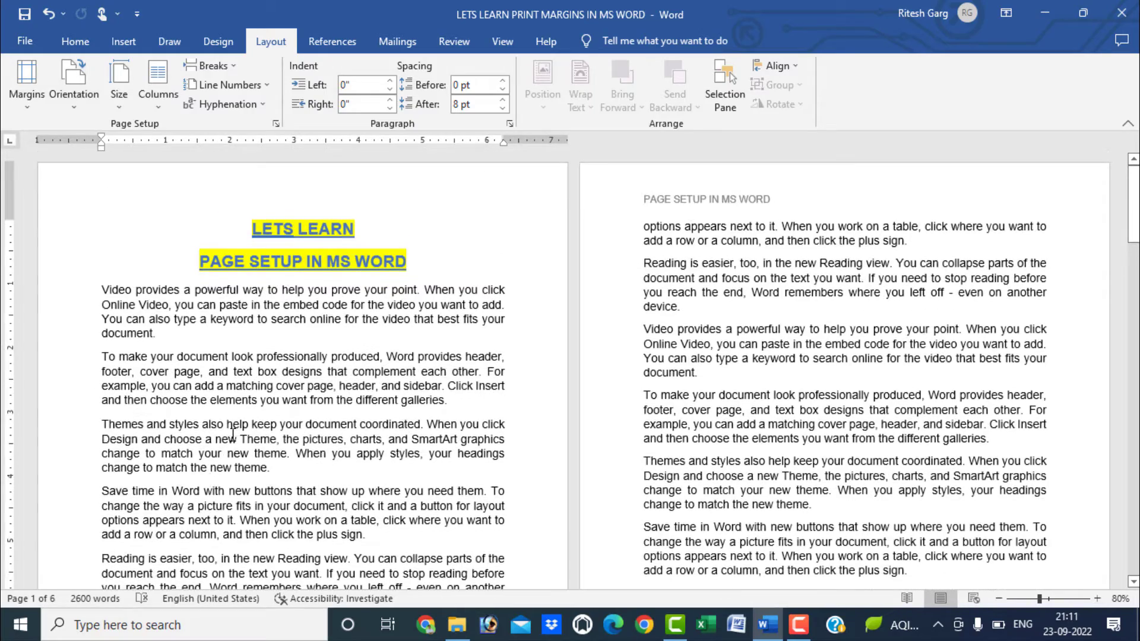
Start a new section on a new page by applying the page setup from this point forward.
{"action": "scroll", "coordinate": [235, 351], "scroll_direction": "down", "scroll_amount": 4}
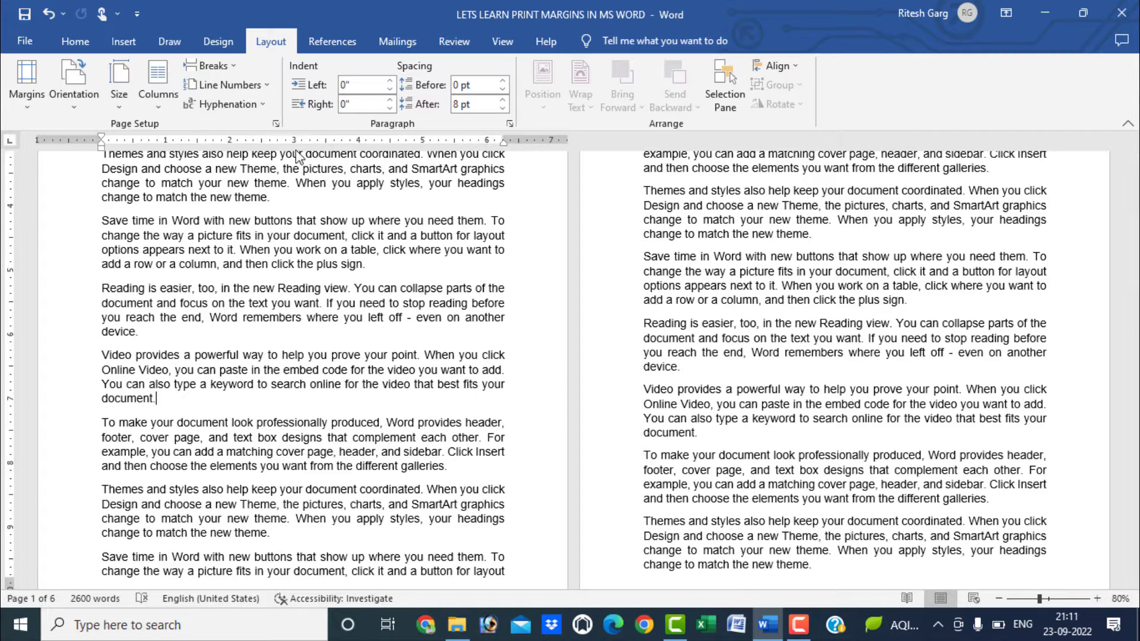
{"action": "double_click", "coordinate": [8, 208]}
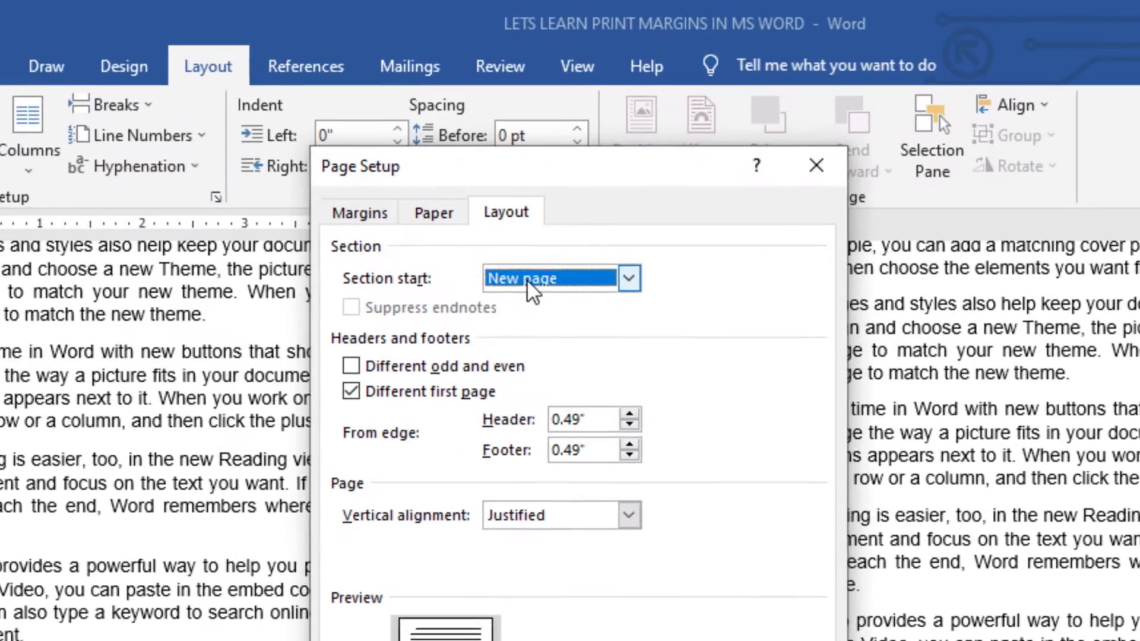
{"action": "left_click", "coordinate": [470, 175]}
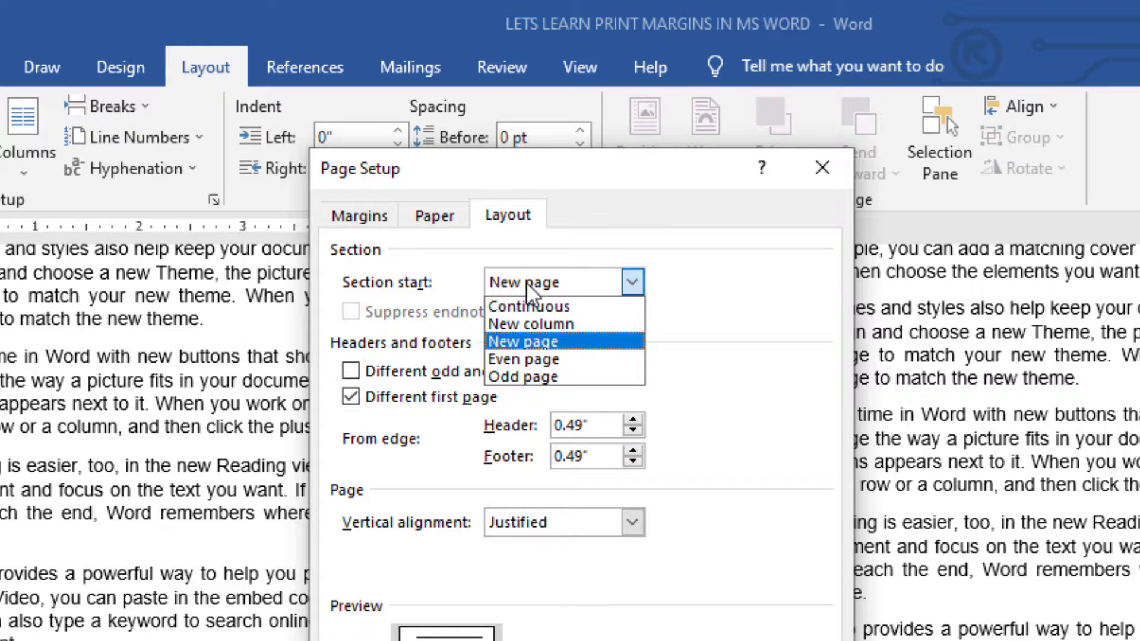
{"action": "left_click", "coordinate": [546, 346]}
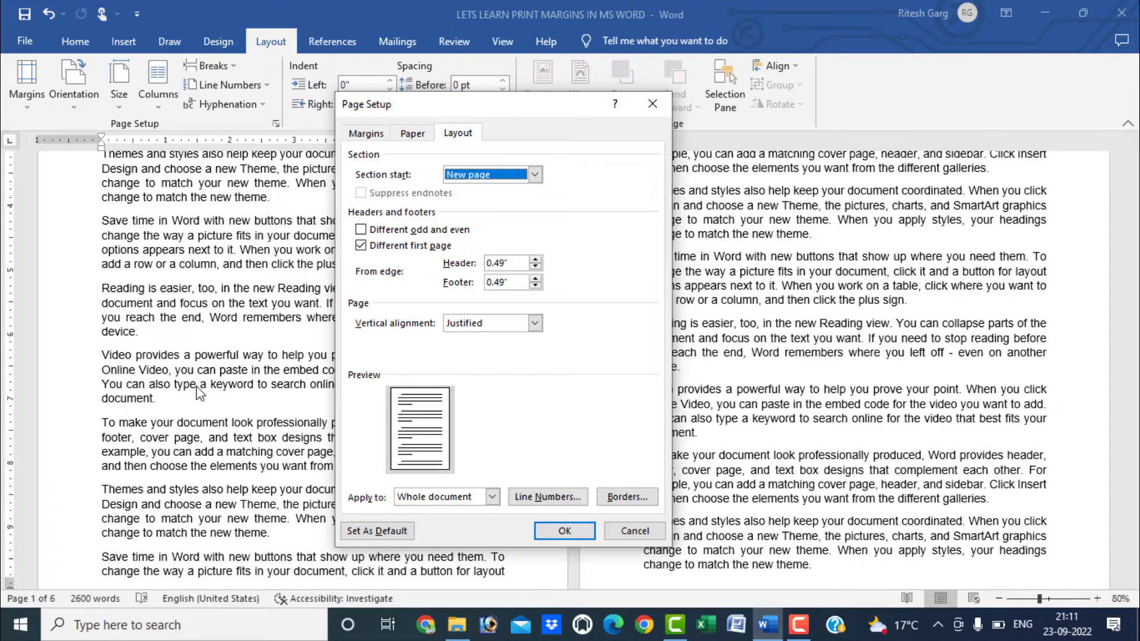
{"action": "left_click", "coordinate": [419, 501]}
{"action": "left_click", "coordinate": [412, 523]}
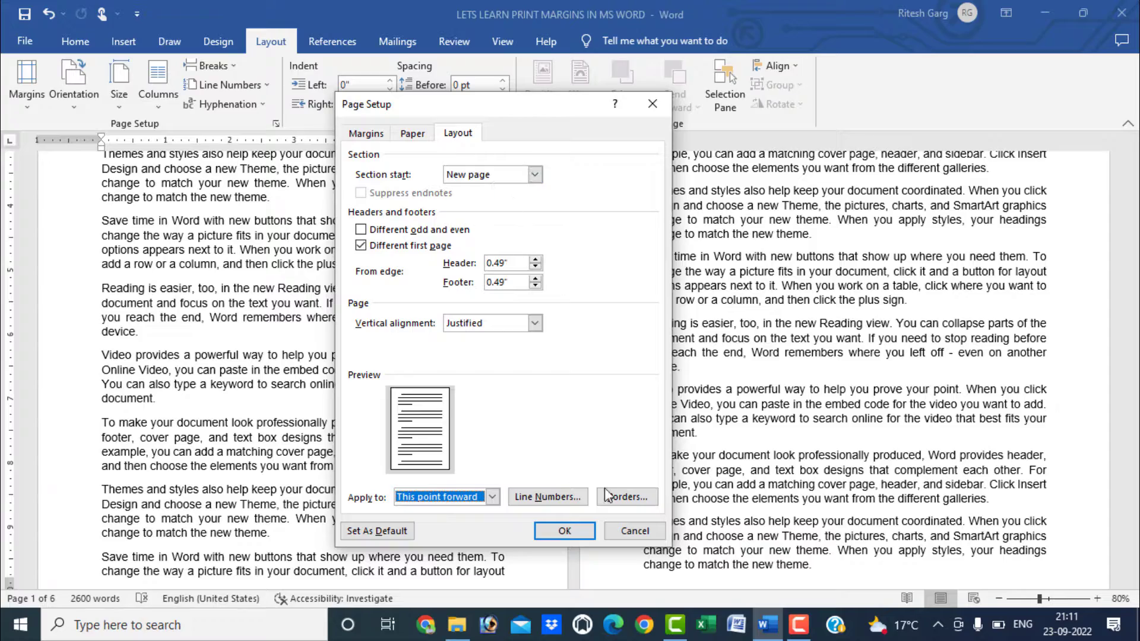
{"action": "left_click", "coordinate": [566, 533]}
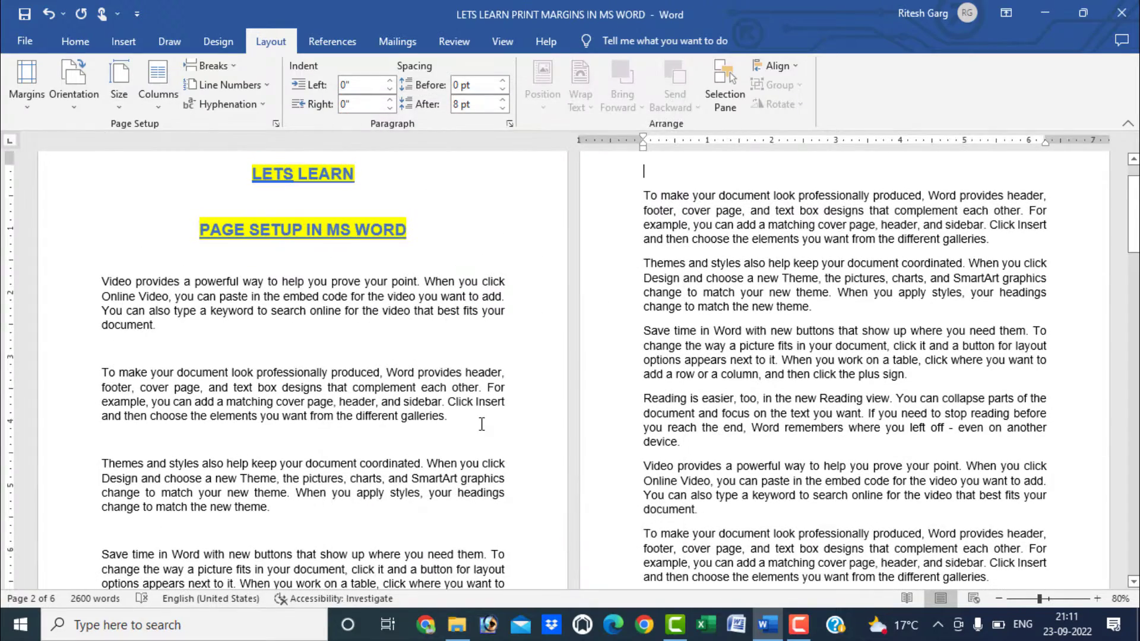
Examine where the text breaks between the first and second pages and compare their spacing.
{"action": "scroll", "coordinate": [476, 423], "scroll_direction": "down", "scroll_amount": 3}
{"action": "scroll", "coordinate": [476, 422], "scroll_direction": "down", "scroll_amount": 5}
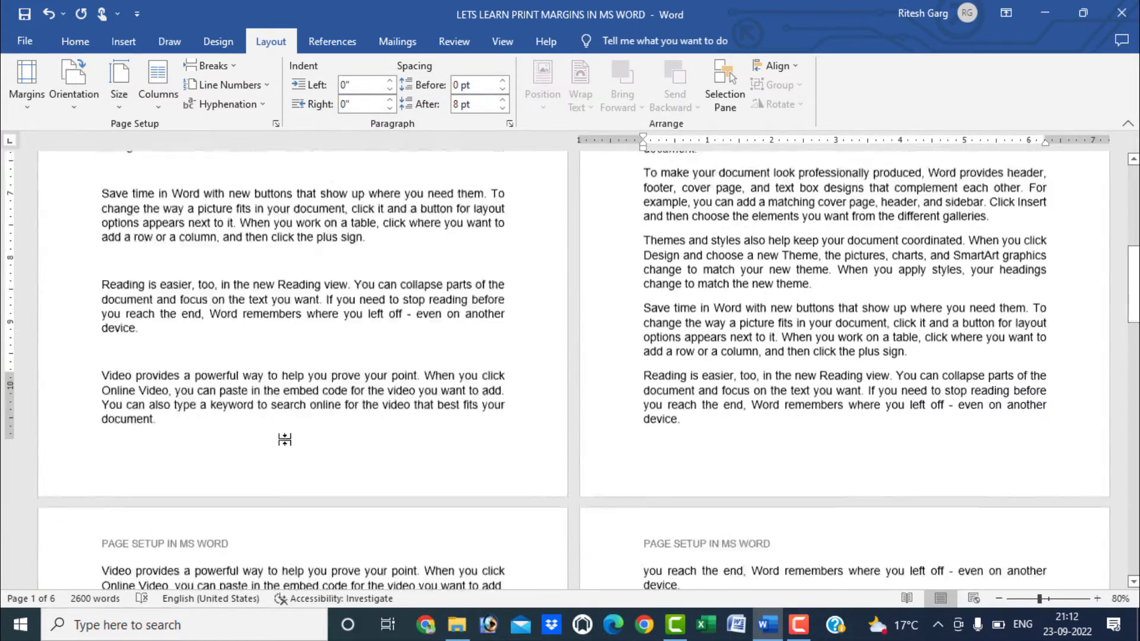
{"action": "left_click", "coordinate": [164, 364]}
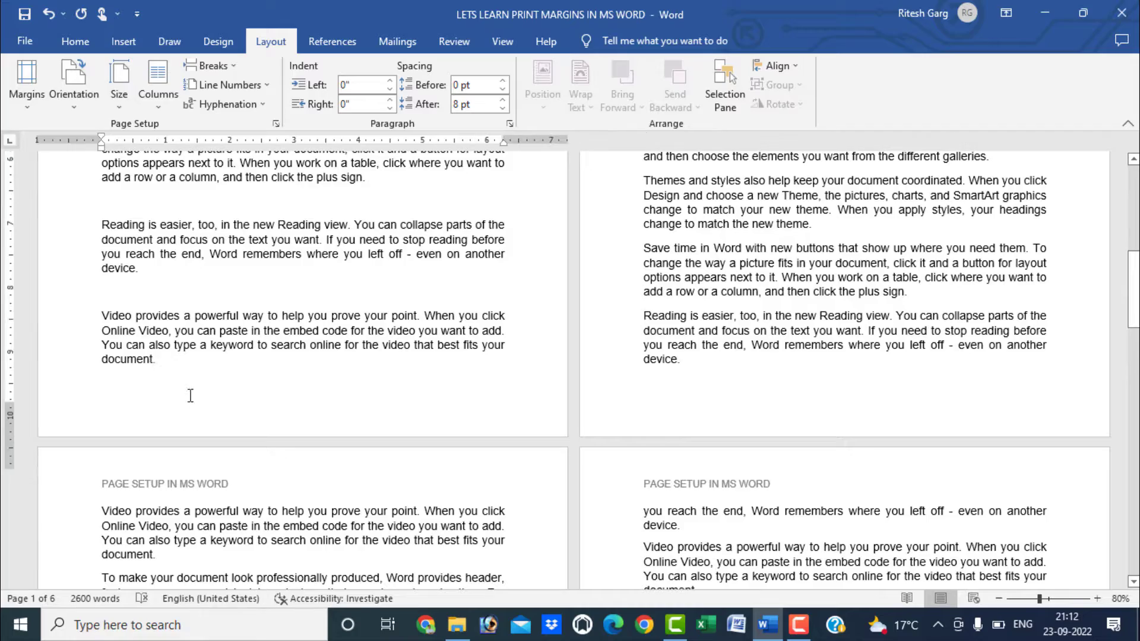
{"action": "scroll", "coordinate": [191, 395], "scroll_direction": "up", "scroll_amount": 5}
{"action": "scroll", "coordinate": [459, 390], "scroll_direction": "up", "scroll_amount": 2}
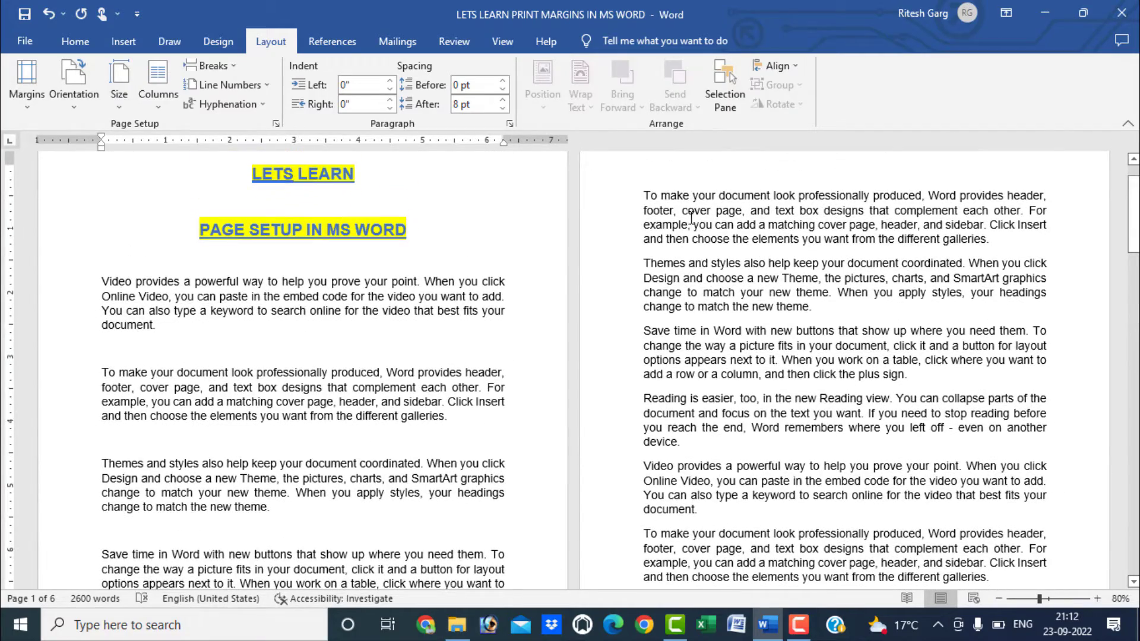
{"action": "scroll", "coordinate": [403, 274], "scroll_direction": "down", "scroll_amount": 4, "text": "ctrl"}
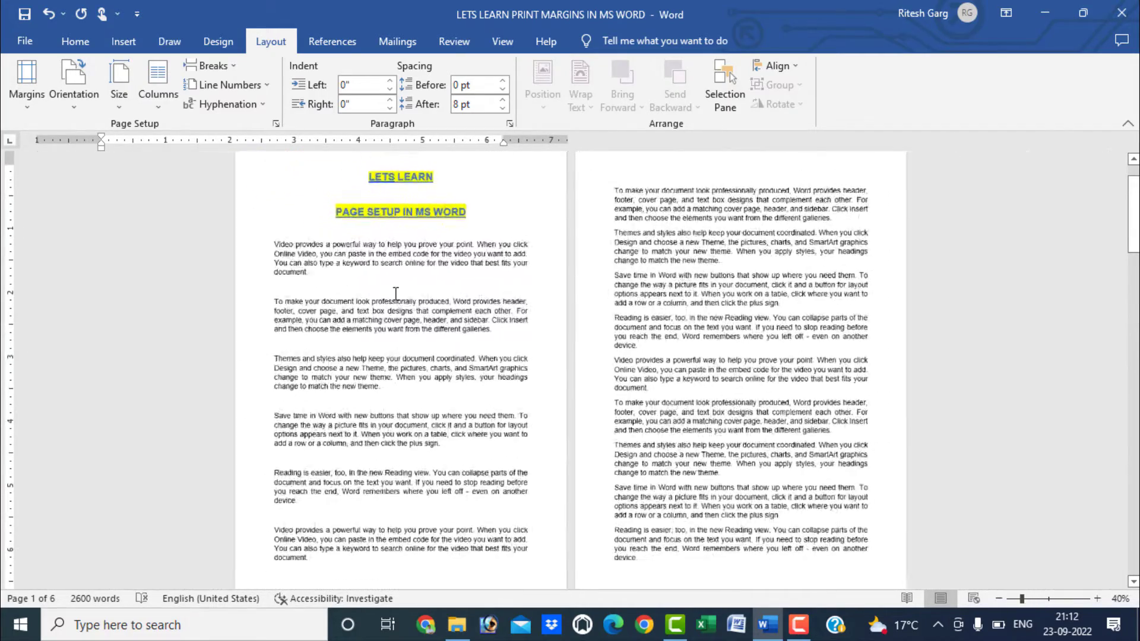
{"action": "scroll", "coordinate": [387, 299], "scroll_direction": "up", "scroll_amount": 4, "text": "ctrl"}
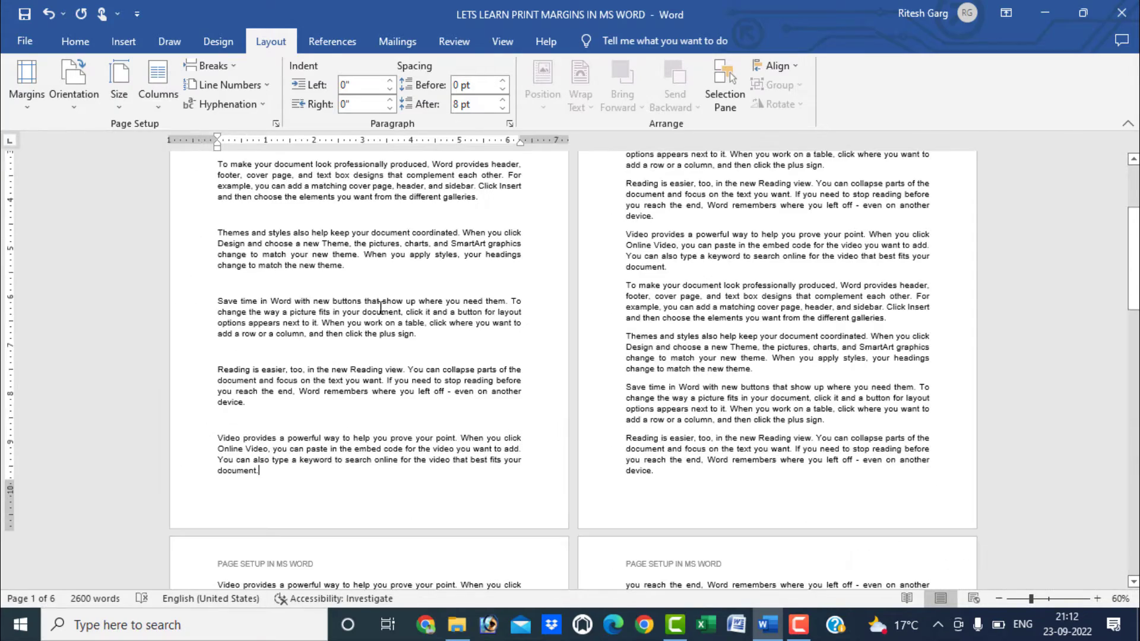
{"action": "scroll", "coordinate": [384, 309], "scroll_direction": "down", "scroll_amount": 2, "text": "ctrl"}
{"action": "scroll", "coordinate": [384, 309], "scroll_direction": "down", "scroll_amount": 2, "text": "ctrl"}
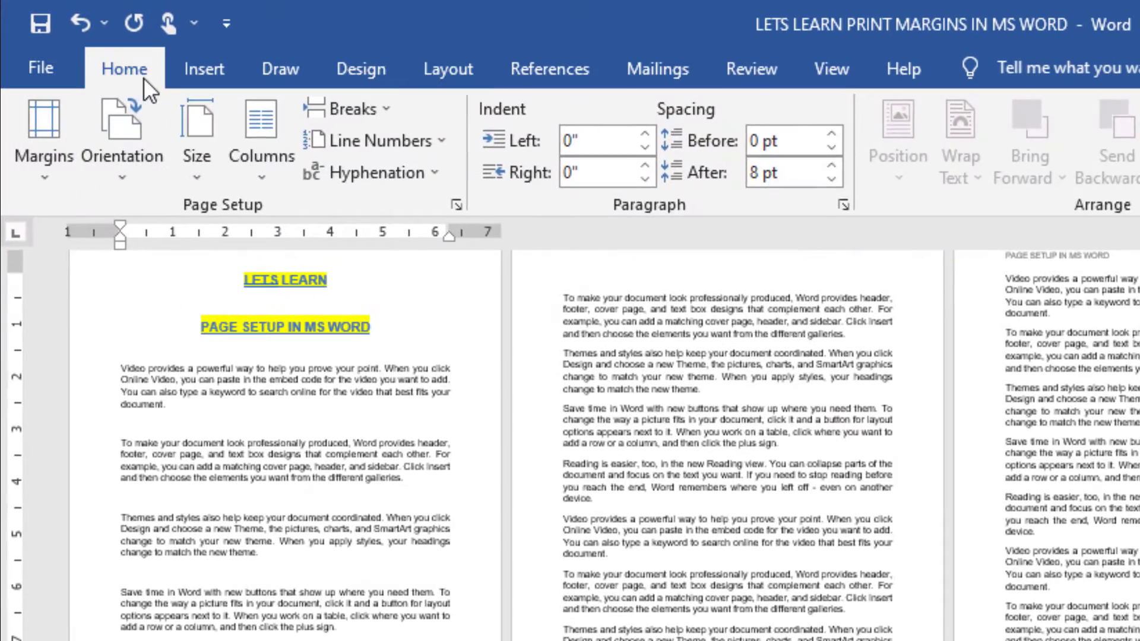
Show the formatting marks and inspect the section break at the end of the first page.
{"action": "left_click", "coordinate": [143, 77]}
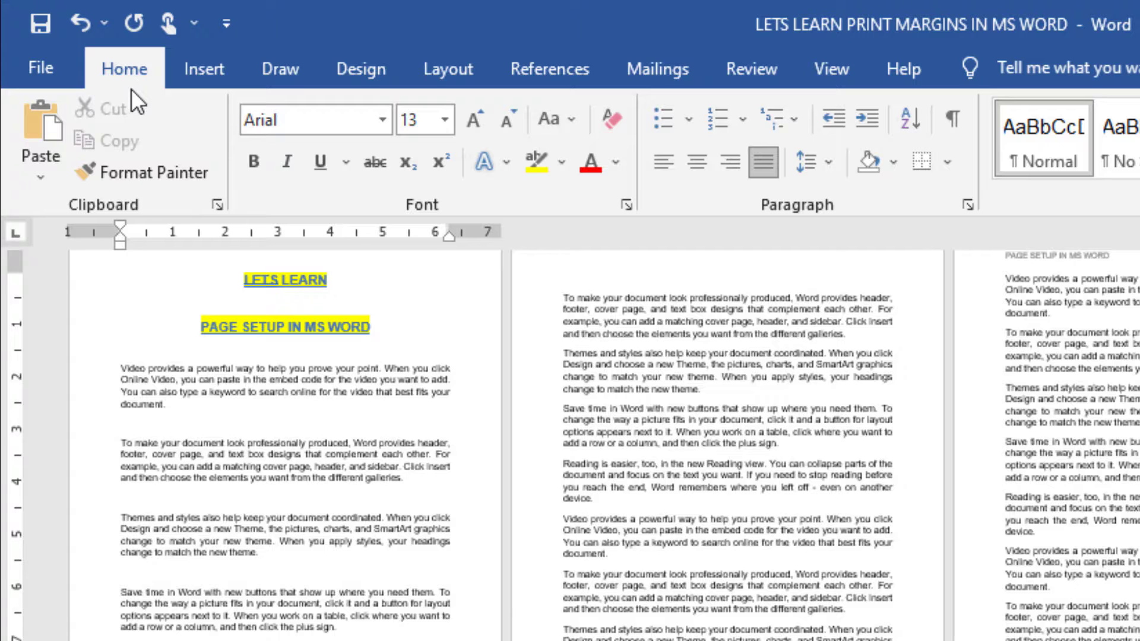
{"action": "left_click", "coordinate": [962, 120]}
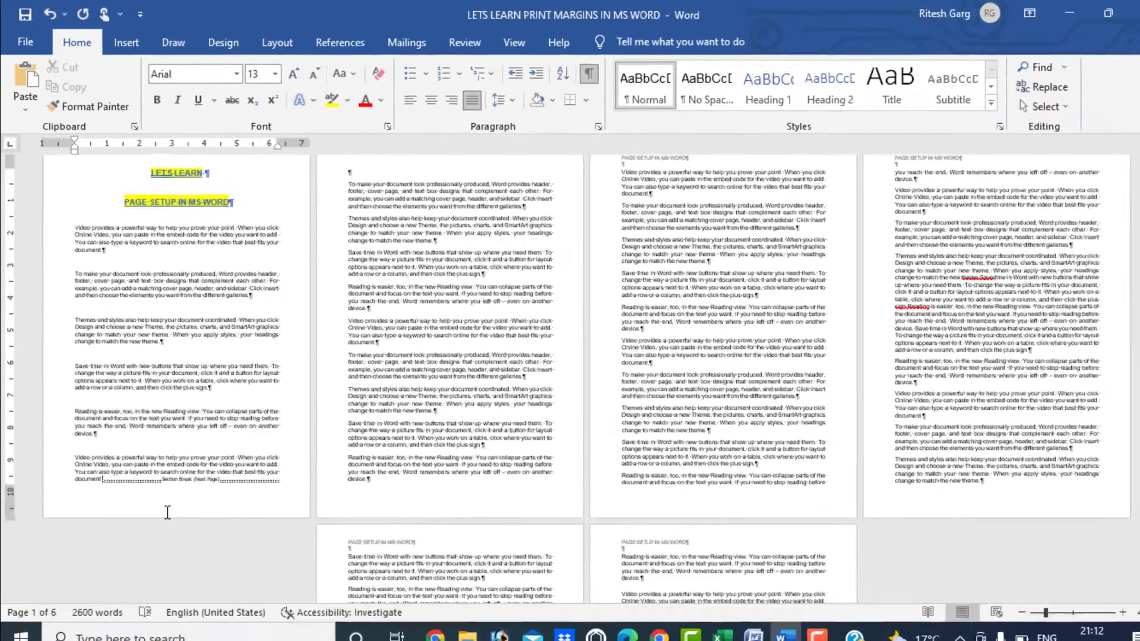
{"action": "scroll", "coordinate": [260, 478], "scroll_direction": "up", "scroll_amount": 3, "text": "ctrl"}
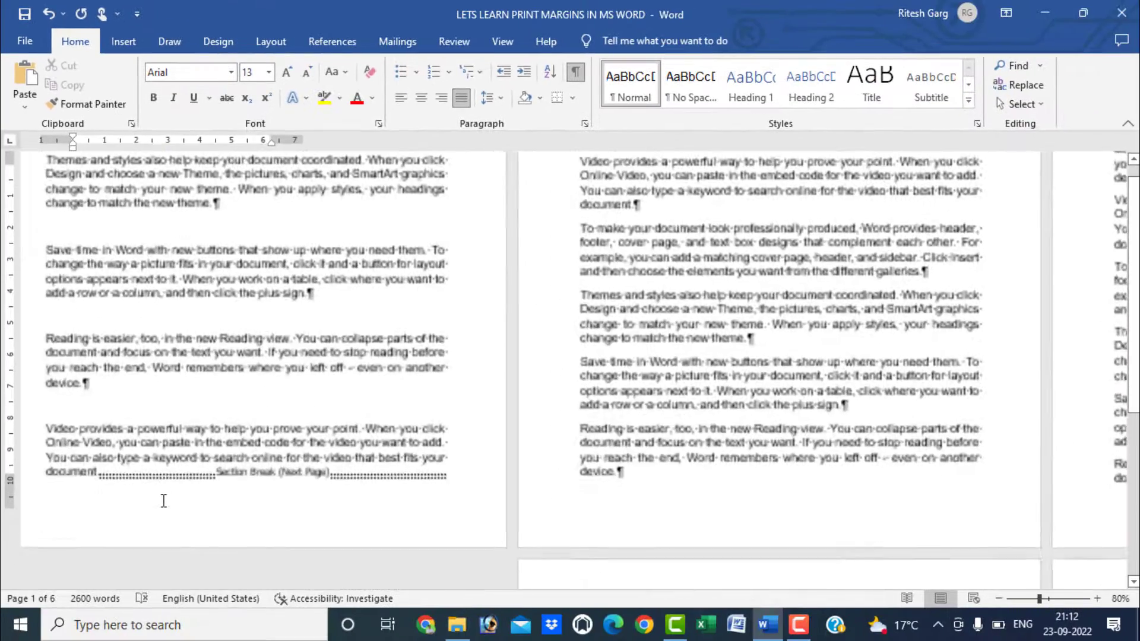
{"action": "left_click", "coordinate": [368, 480]}
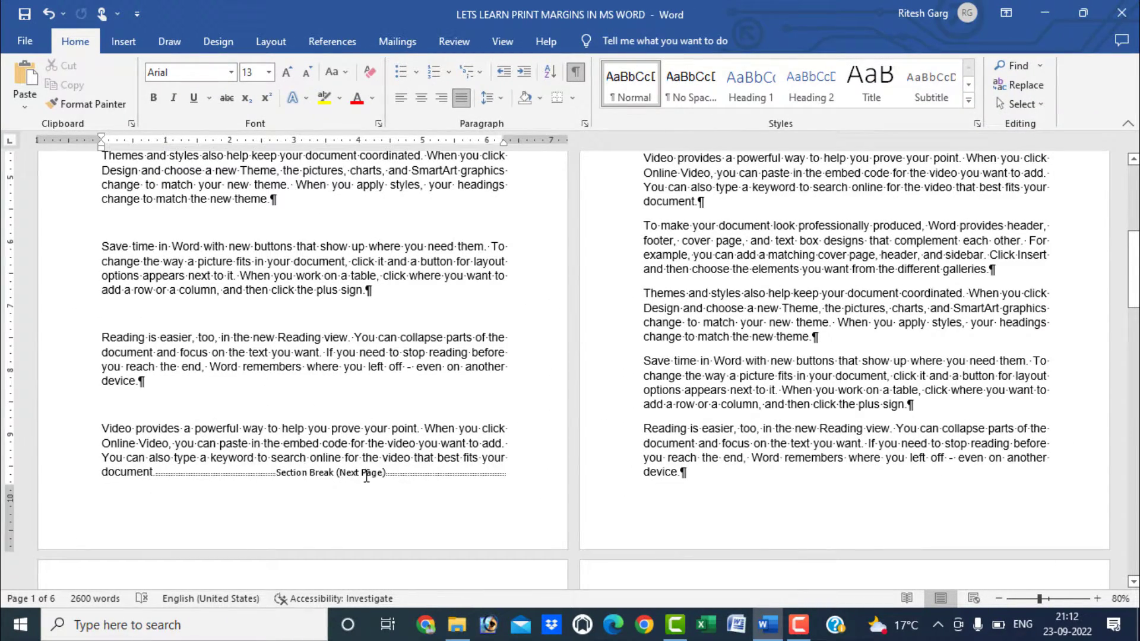
{"action": "scroll", "coordinate": [524, 471], "scroll_direction": "up", "scroll_amount": 5}
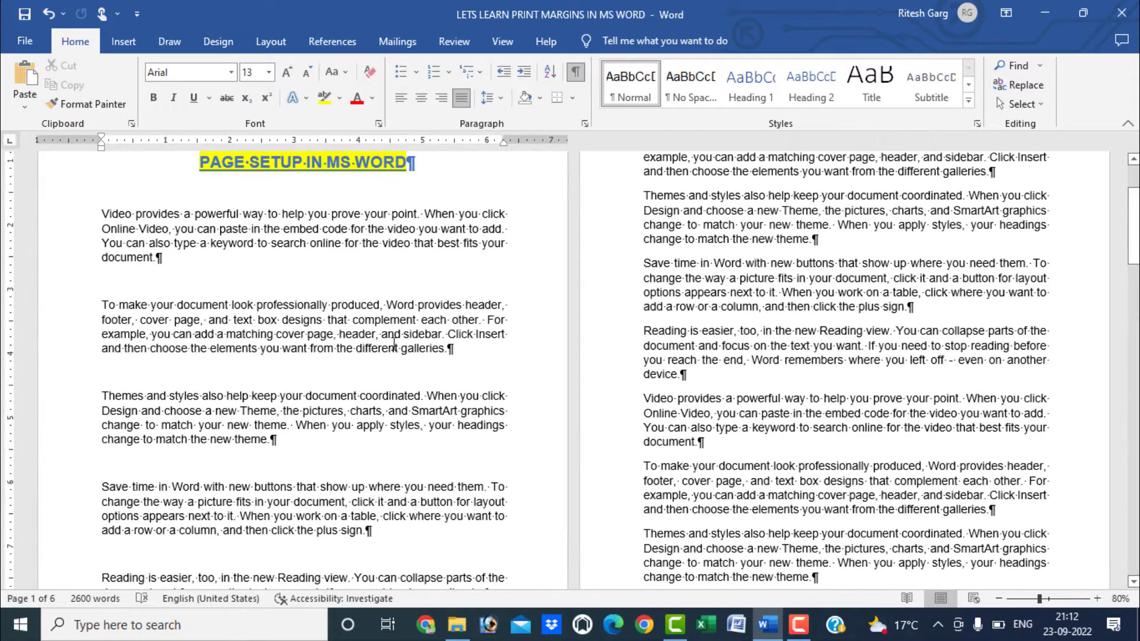
Set the first section's orientation to Landscape and its paper size to Legal (8.5" x 14").
{"action": "scroll", "coordinate": [393, 343], "scroll_direction": "down", "scroll_amount": 3}
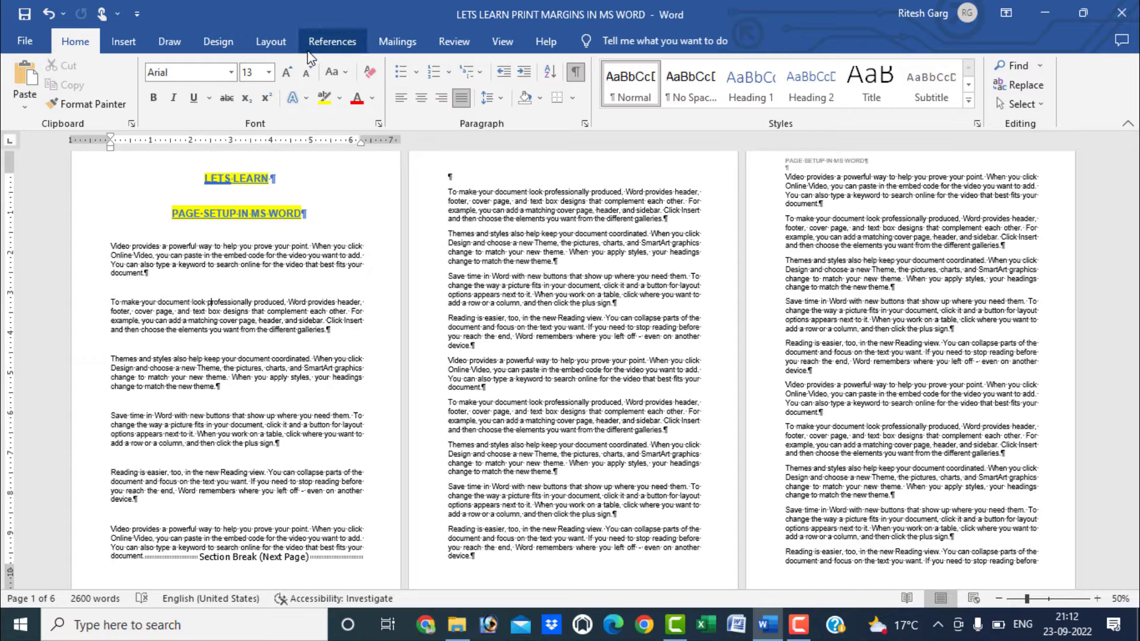
{"action": "left_click", "coordinate": [280, 45]}
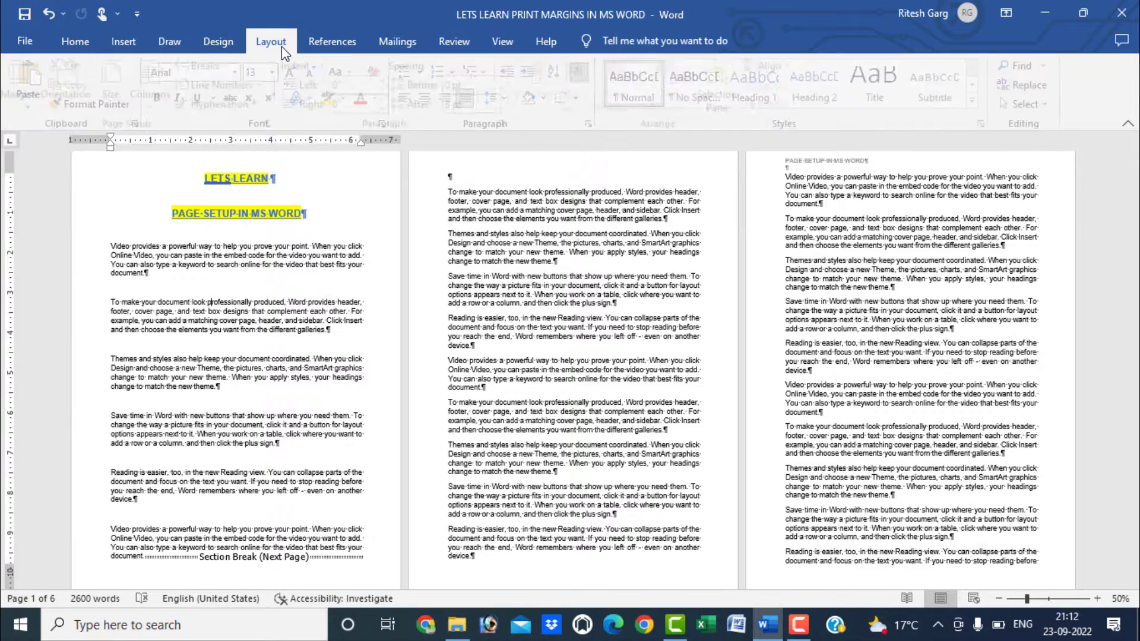
{"action": "left_click", "coordinate": [73, 106]}
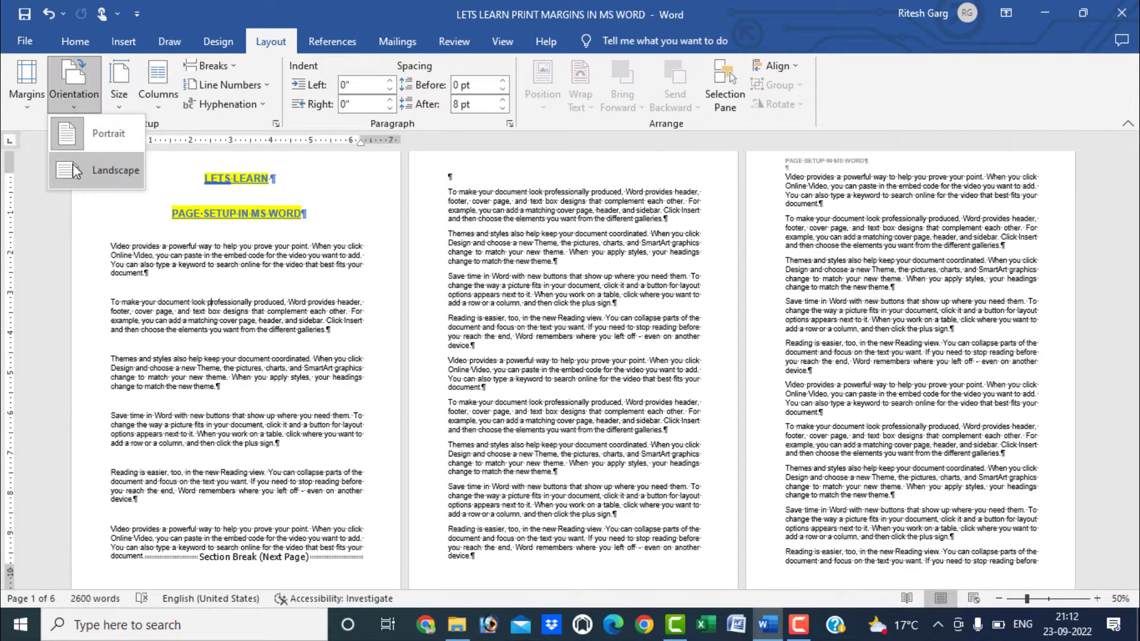
{"action": "left_click", "coordinate": [73, 163]}
{"action": "scroll", "coordinate": [429, 277], "scroll_direction": "up", "scroll_amount": 1}
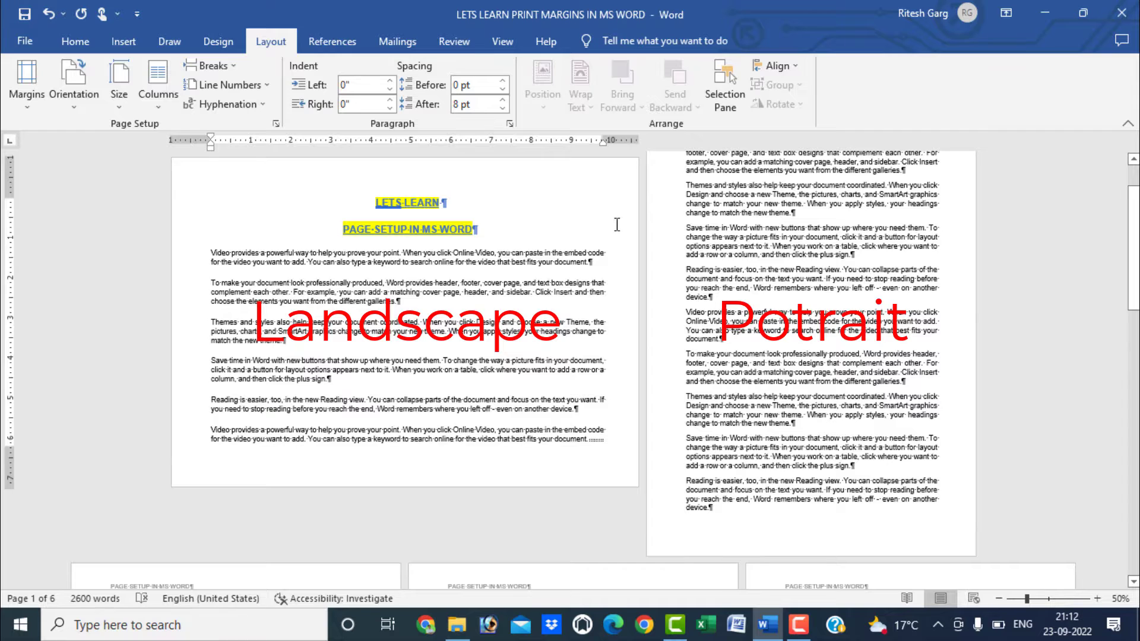
{"action": "left_click", "coordinate": [119, 95]}
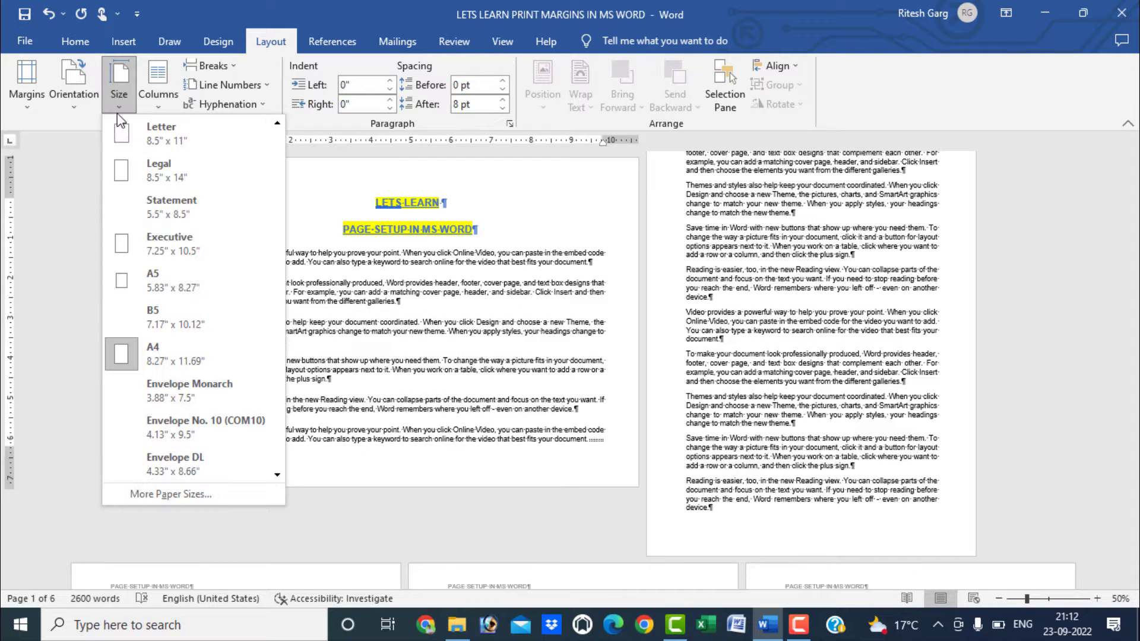
{"action": "left_click", "coordinate": [150, 169]}
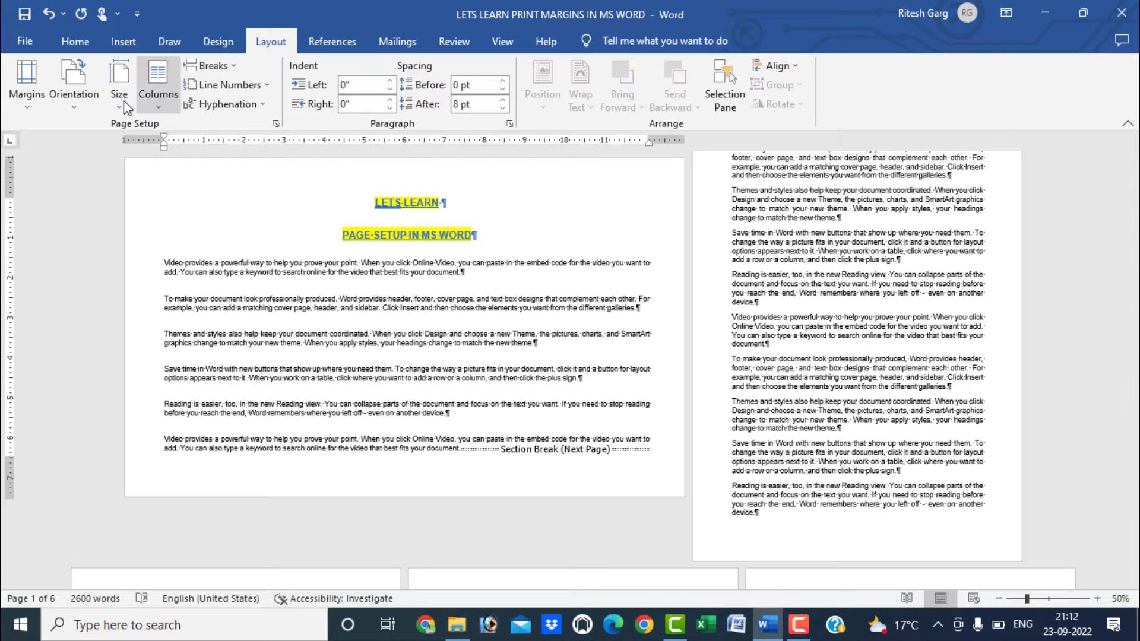
Set the first section's orientation back to Portrait and compare its Legal page with the pages of the following section.
{"action": "left_click", "coordinate": [68, 105]}
{"action": "left_click", "coordinate": [75, 141]}
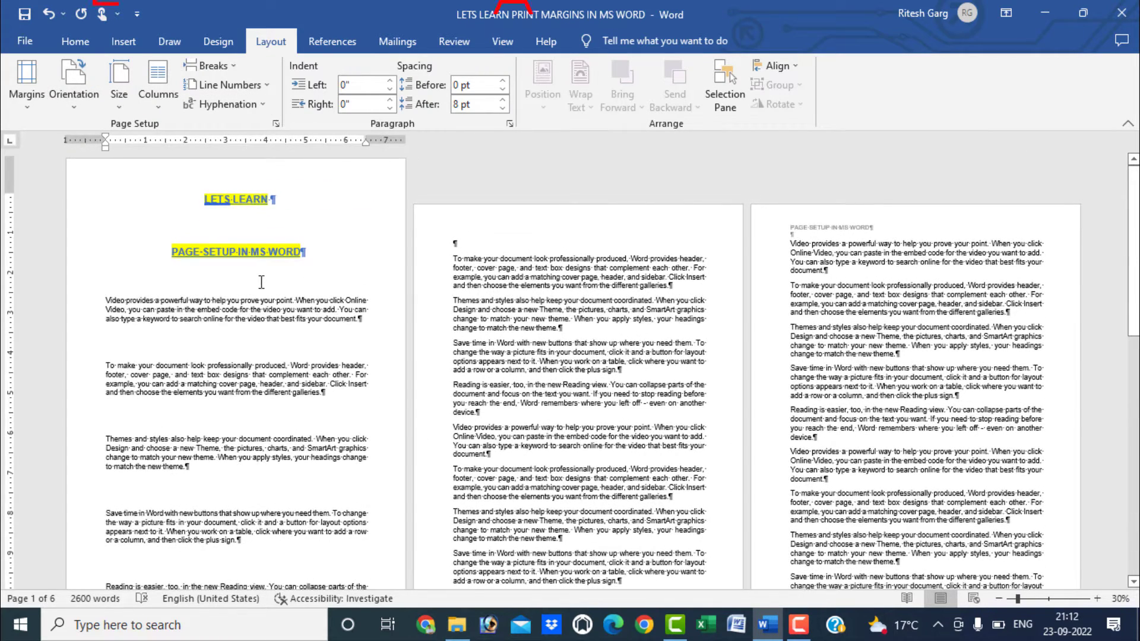
{"action": "scroll", "coordinate": [468, 320], "scroll_direction": "down", "scroll_amount": 2}
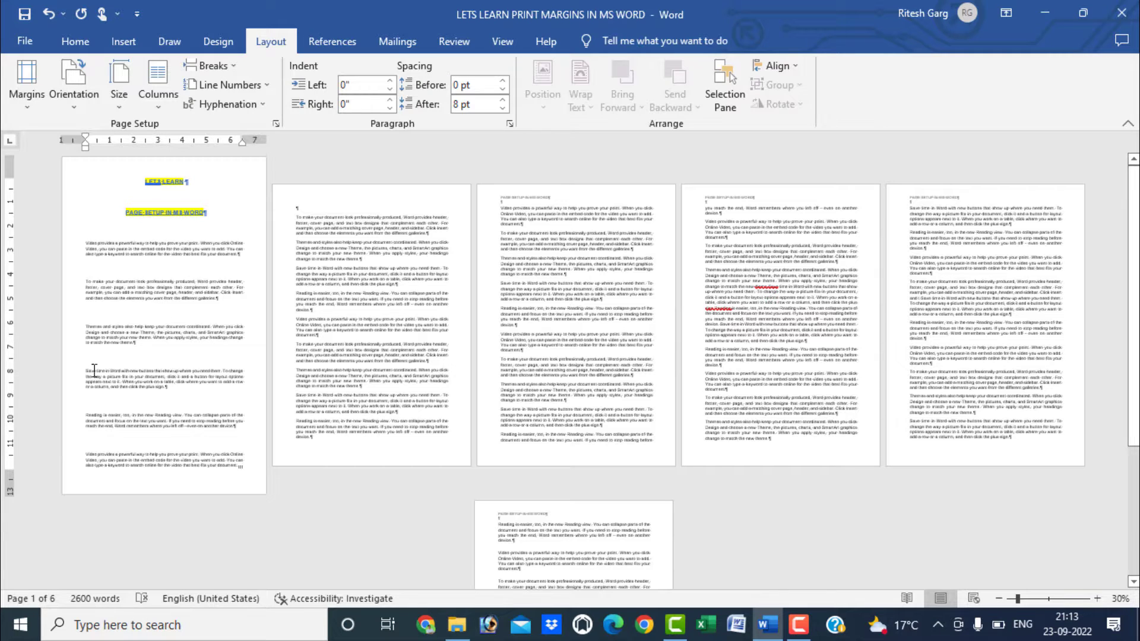
{"action": "scroll", "coordinate": [94, 369], "scroll_direction": "up", "scroll_amount": 2}
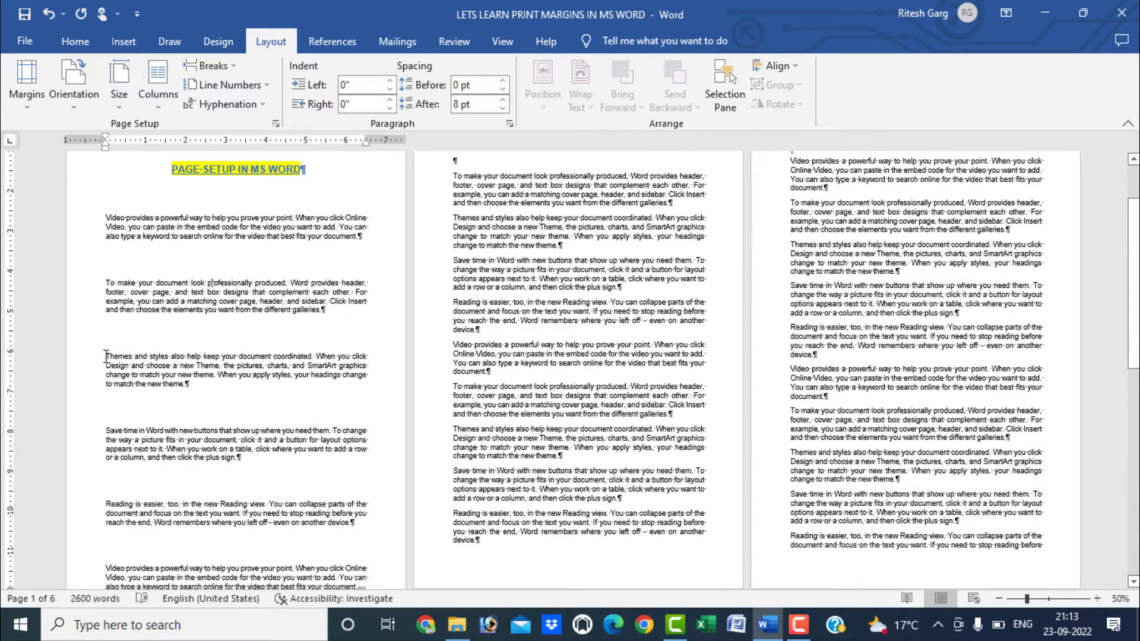
{"action": "scroll", "coordinate": [107, 356], "scroll_direction": "down", "scroll_amount": 3}
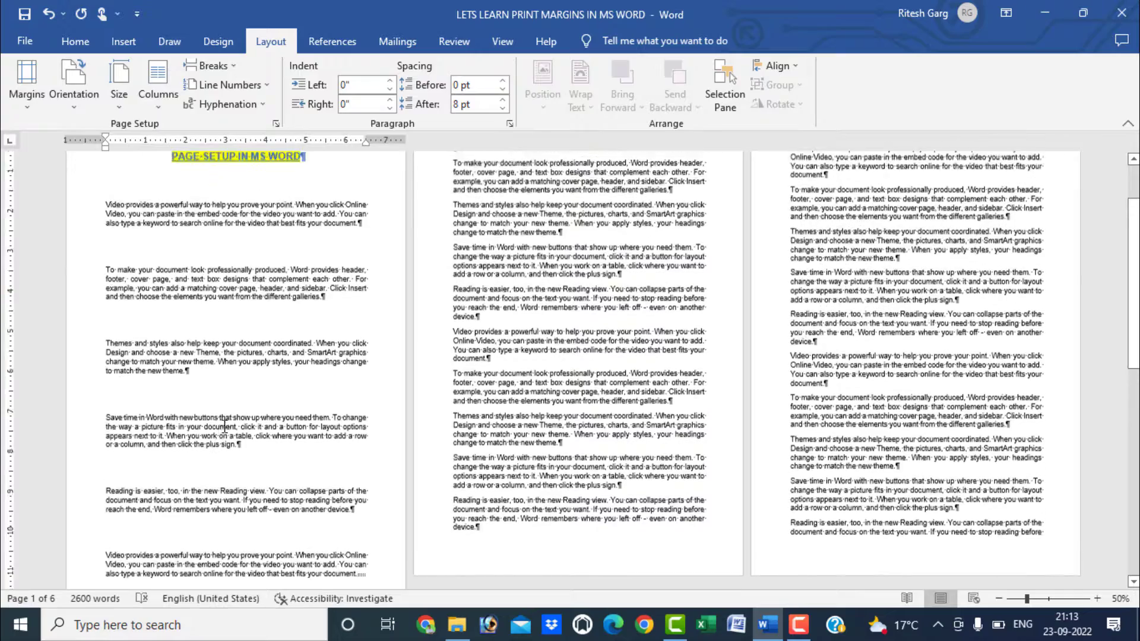
{"action": "scroll", "coordinate": [232, 422], "scroll_direction": "up", "scroll_amount": 3}
{"action": "scroll", "coordinate": [233, 422], "scroll_direction": "down", "scroll_amount": 4}
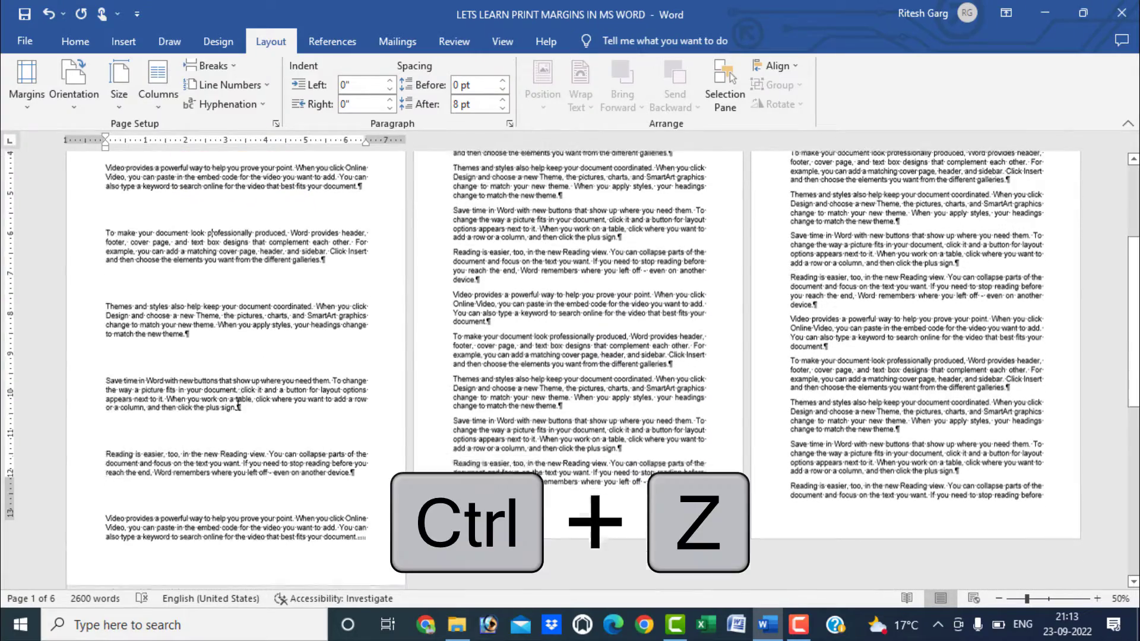
Undo the first section's orientation and paper size changes and the next-page section break.
{"action": "key", "text": "ctrl+z"}
{"action": "key", "text": "ctrl+z"}
{"action": "key", "text": "ctrl+z"}
{"action": "key", "text": "ctrl+z"}
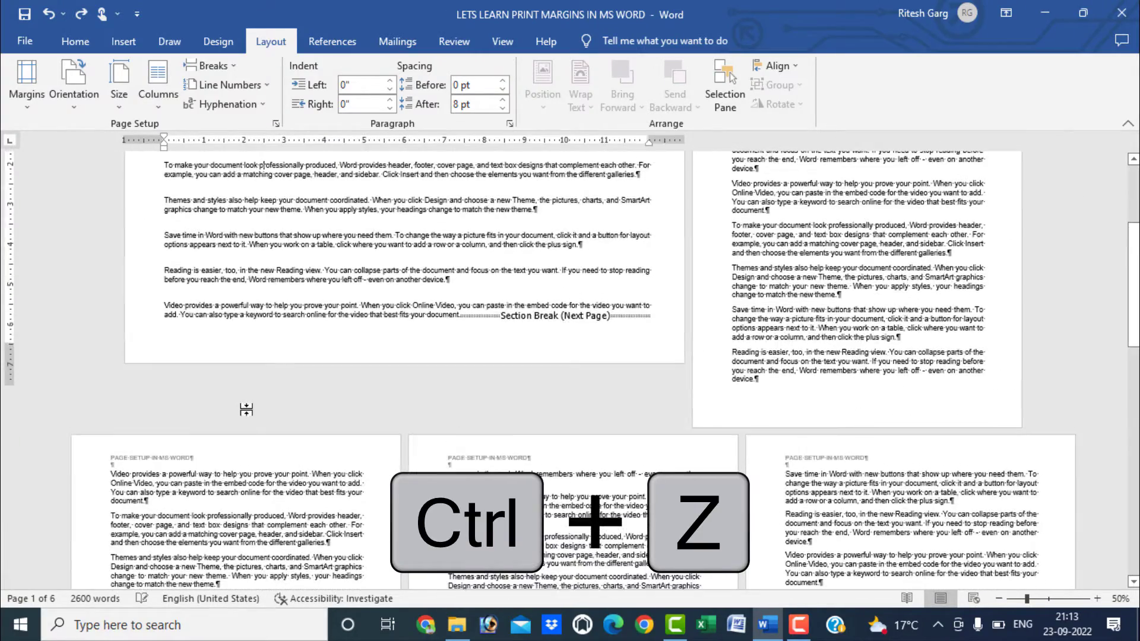
{"action": "key", "text": "ctrl+z"}
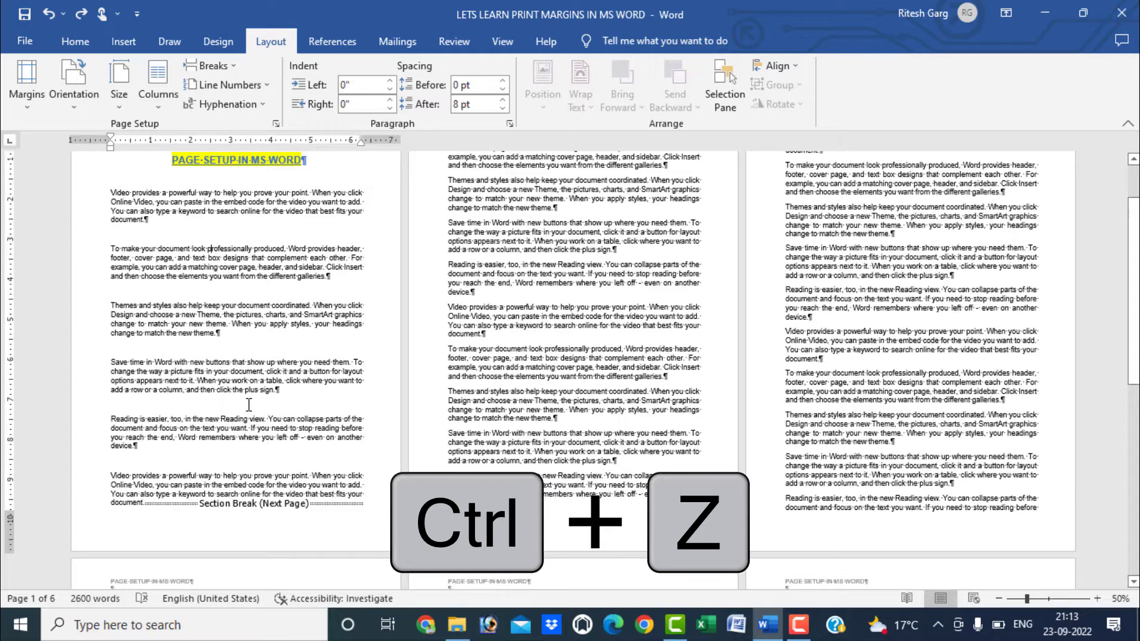
{"action": "key", "text": "ctrl+z"}
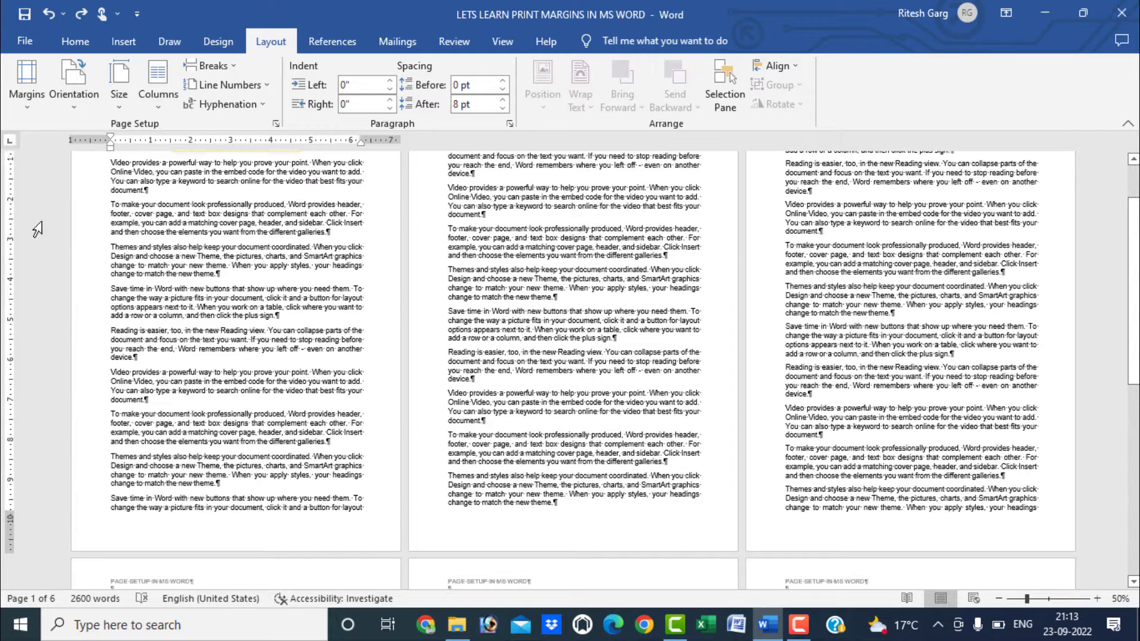
{"action": "double_click", "coordinate": [12, 232]}
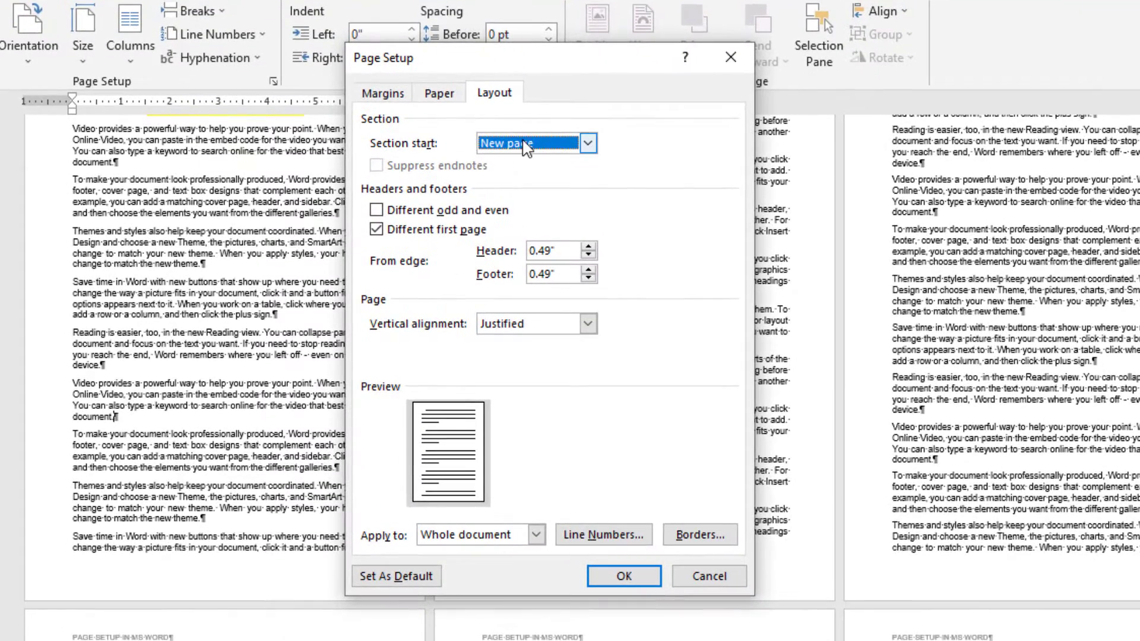
{"action": "left_click", "coordinate": [523, 147]}
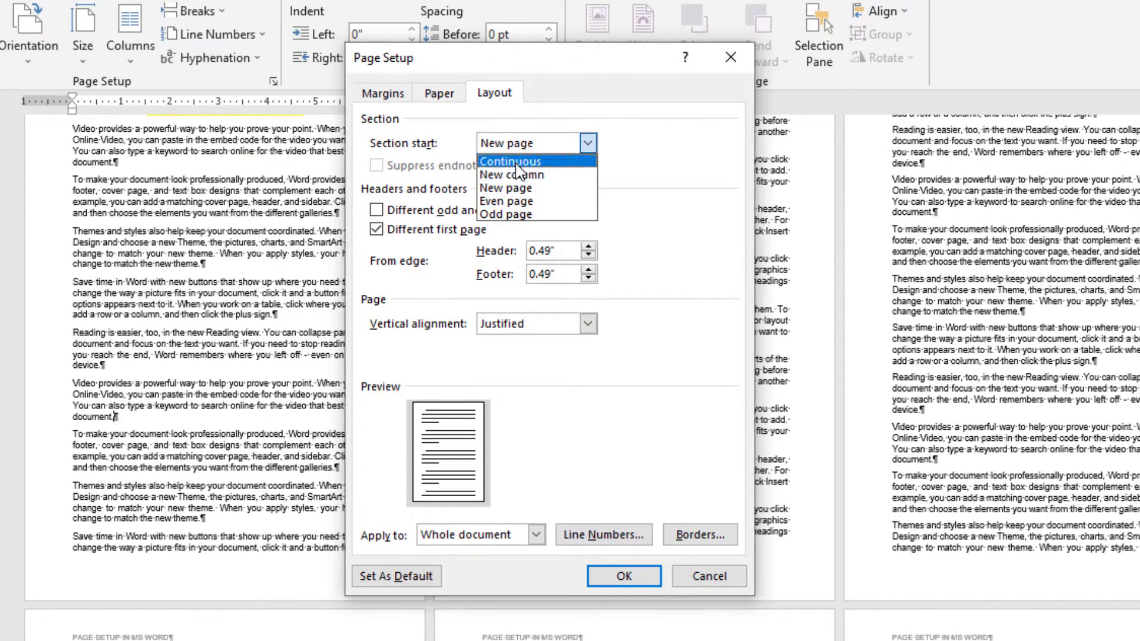
{"action": "left_click", "coordinate": [709, 575]}
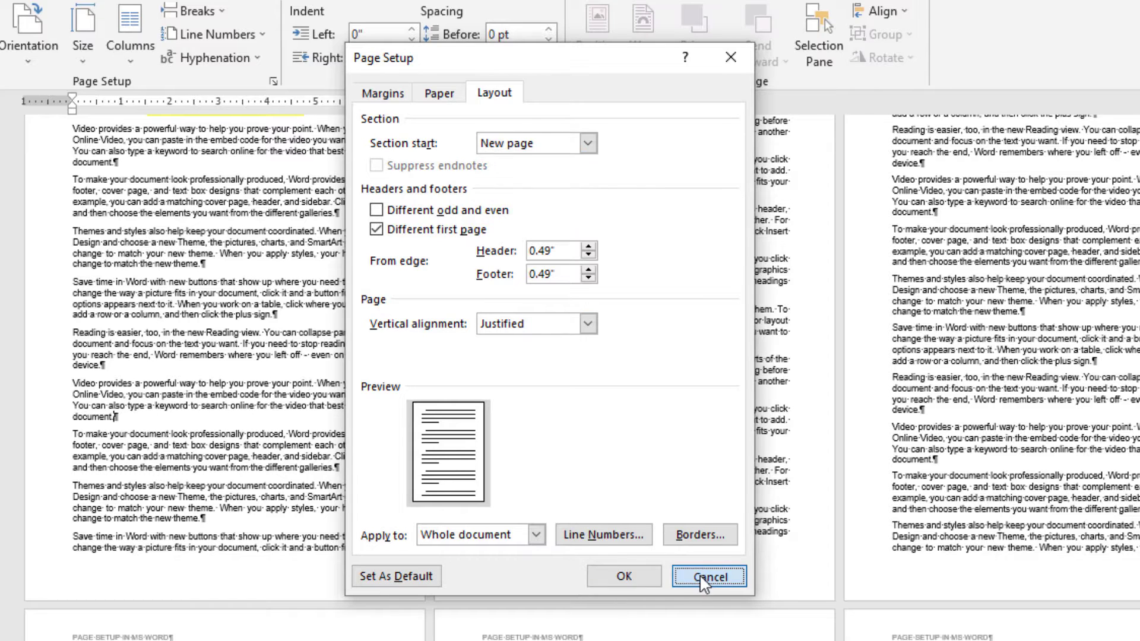
{"action": "left_click", "coordinate": [709, 575]}
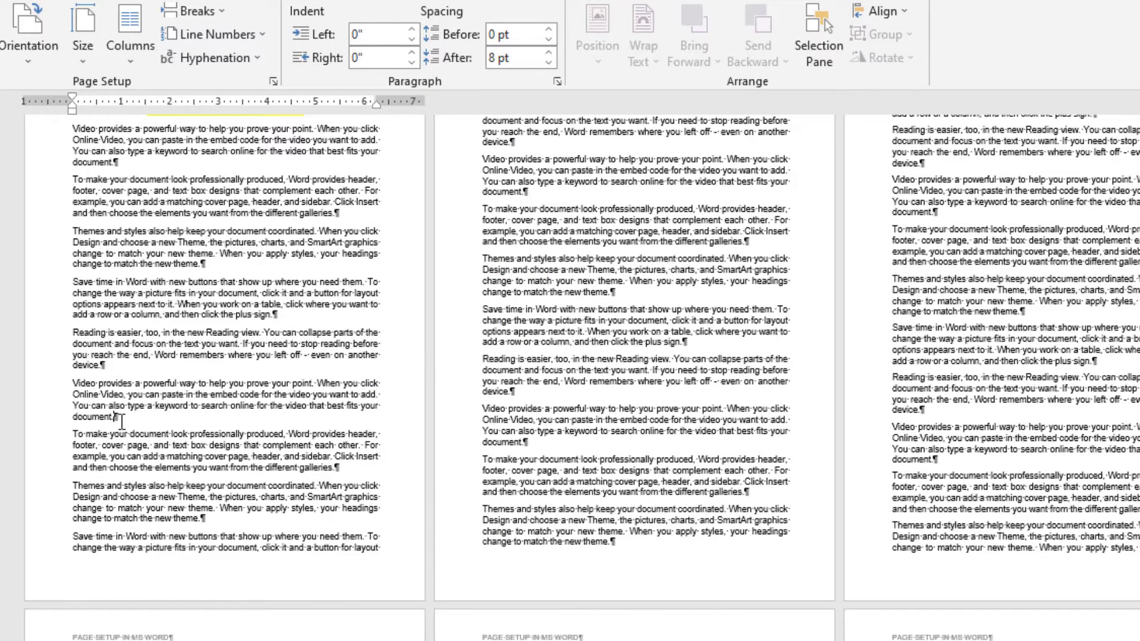
Insert a continuous section break after the first page's sixth body paragraph by applying a Continuous section start from this point forward.
{"action": "scroll", "coordinate": [98, 439], "scroll_direction": "up", "scroll_amount": 5}
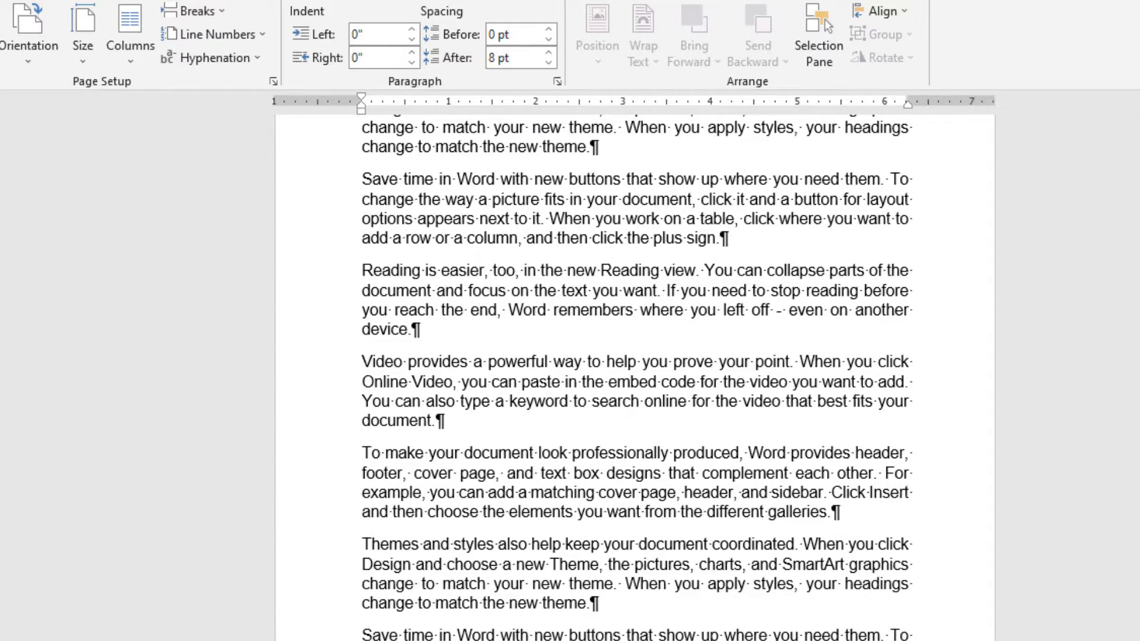
{"action": "key", "text": "alt+p"}
{"action": "key", "text": "s"}
{"action": "key", "text": "p"}
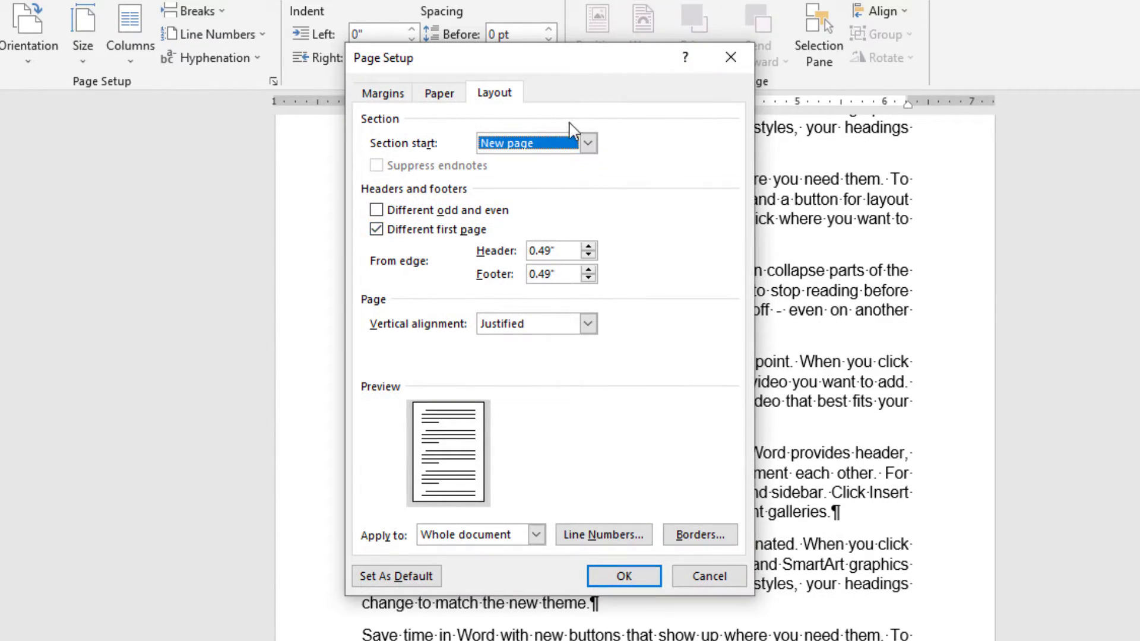
{"action": "left_click", "coordinate": [565, 150]}
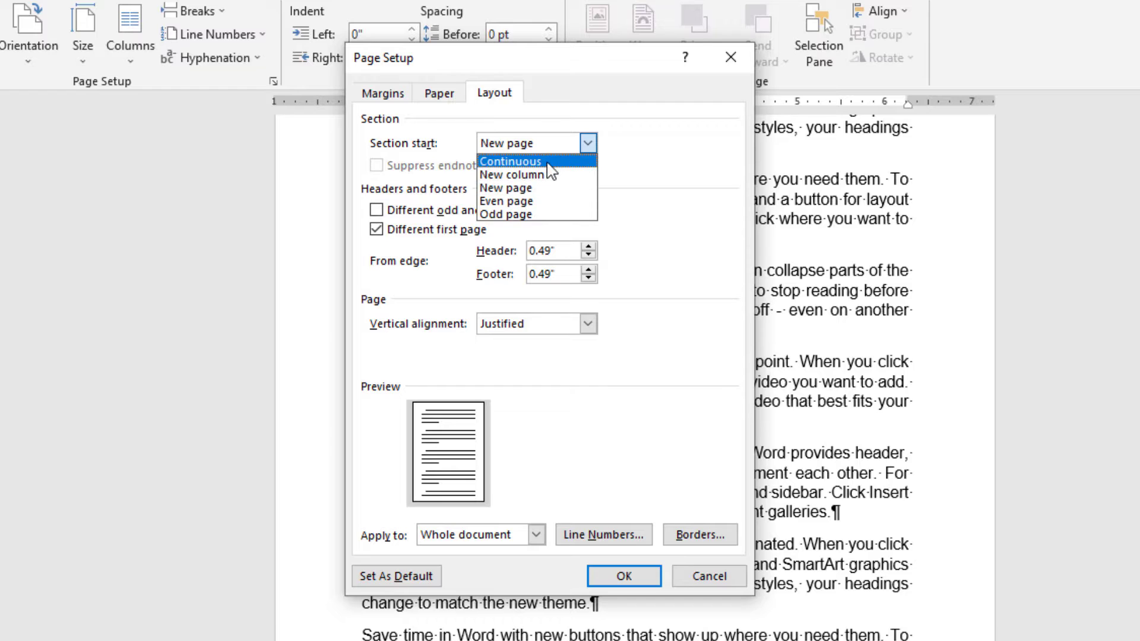
{"action": "left_click", "coordinate": [546, 162]}
{"action": "left_click", "coordinate": [446, 533]}
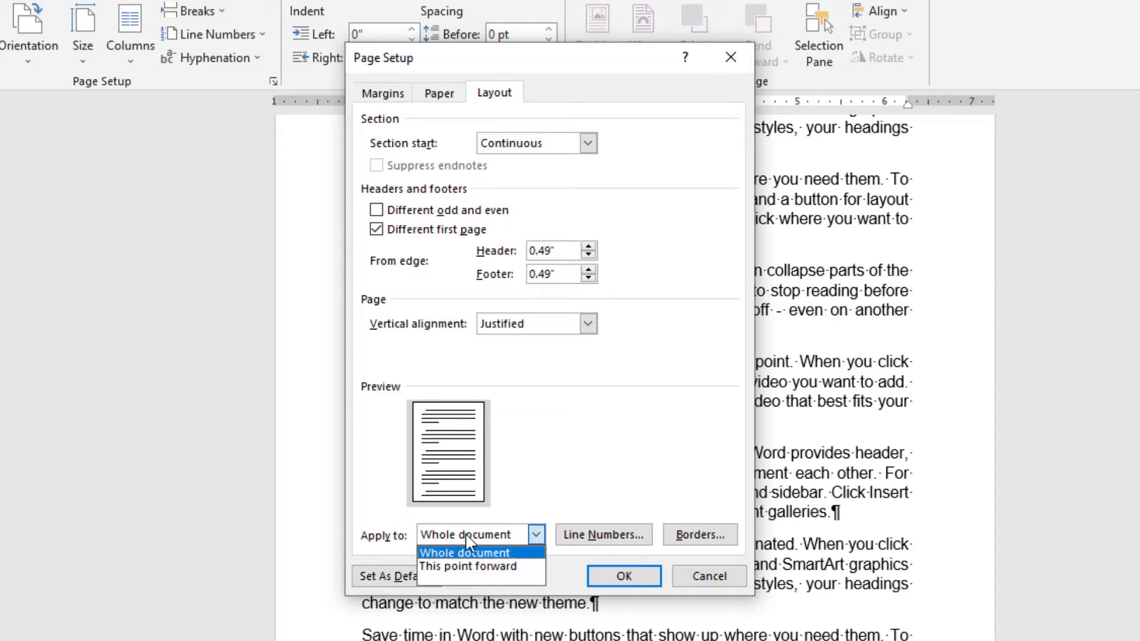
{"action": "left_click", "coordinate": [465, 567]}
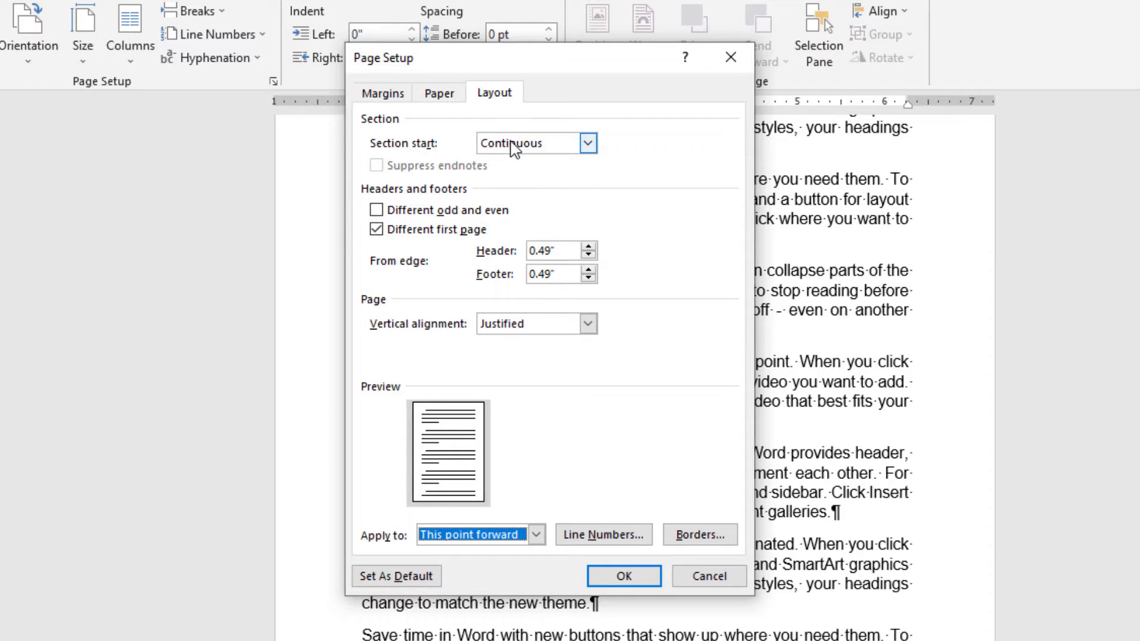
{"action": "left_click_drag", "start_coordinate": [585, 70], "coordinate": [1018, 70]}
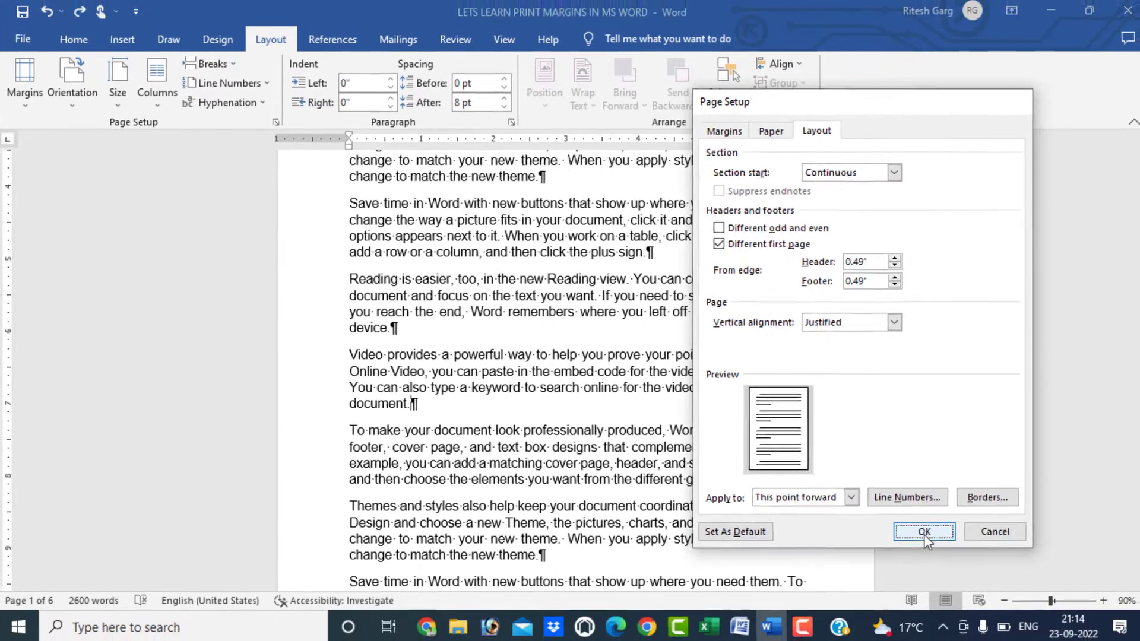
{"action": "left_click", "coordinate": [1018, 563]}
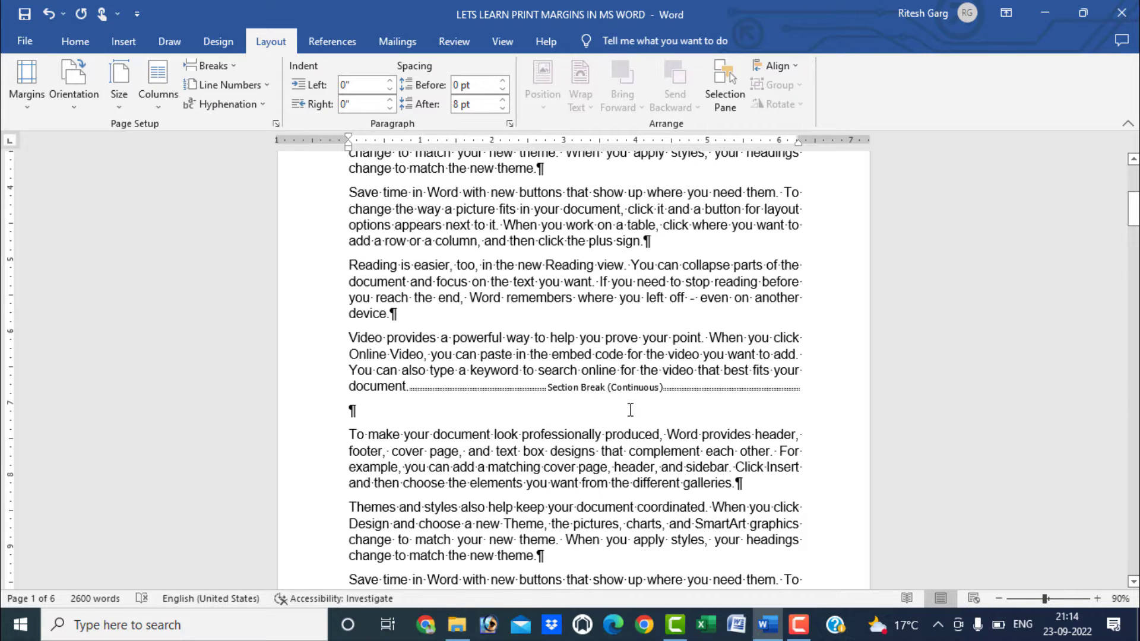
Try Landscape orientation on the section above the continuous break, compare it with the following page, and undo the change.
{"action": "scroll", "coordinate": [596, 328], "scroll_direction": "up", "scroll_amount": 3}
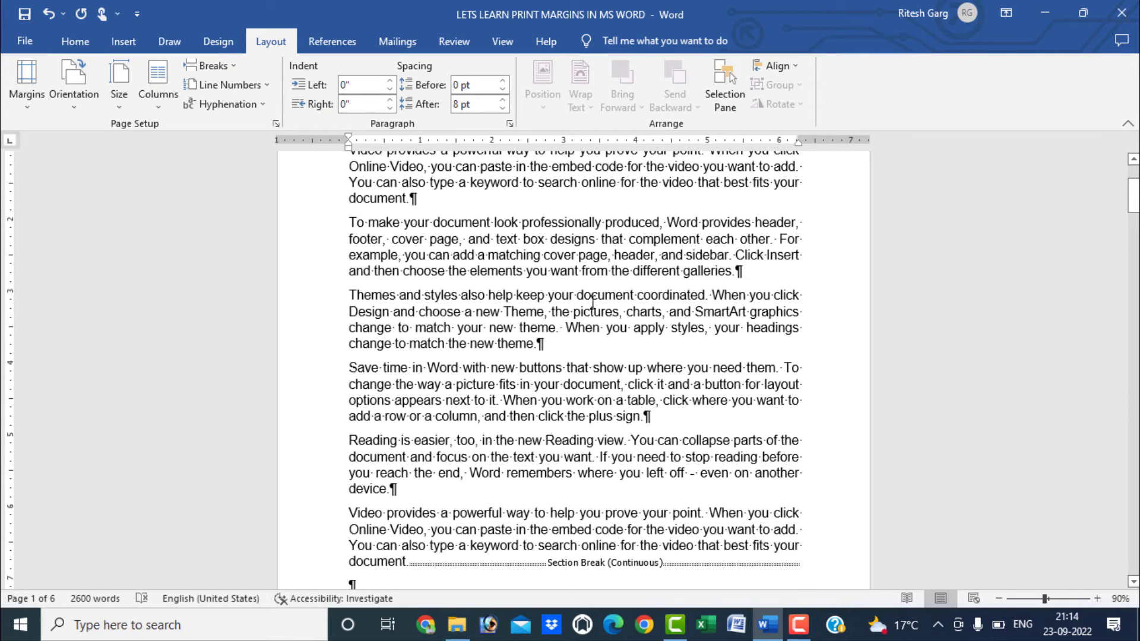
{"action": "scroll", "coordinate": [591, 306], "scroll_direction": "down", "scroll_amount": 5}
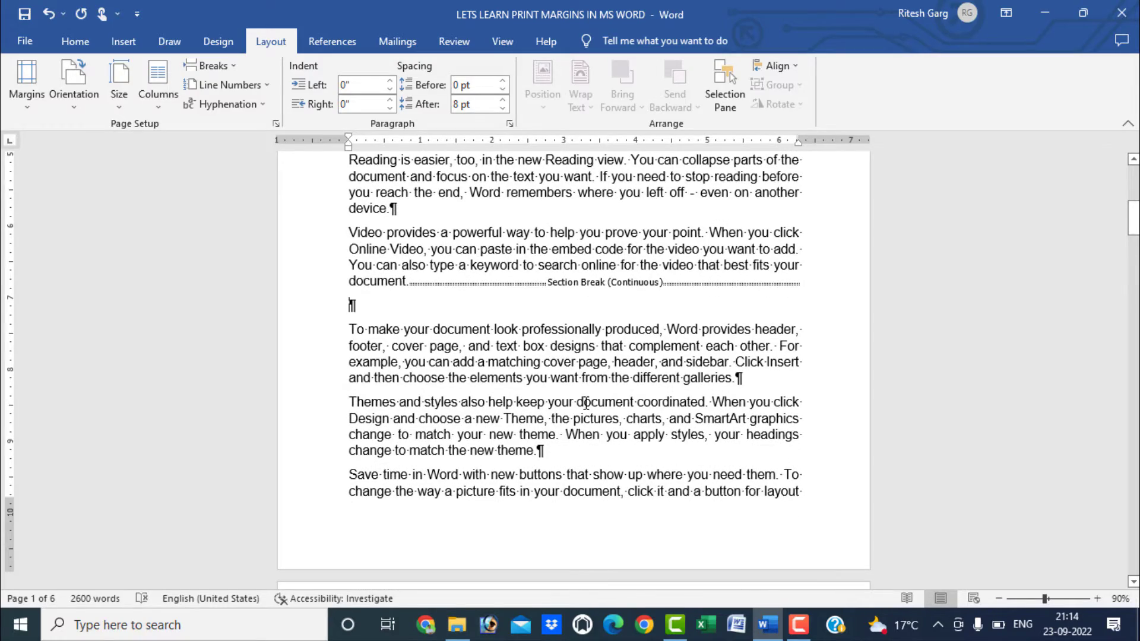
{"action": "scroll", "coordinate": [585, 403], "scroll_direction": "up", "scroll_amount": 7}
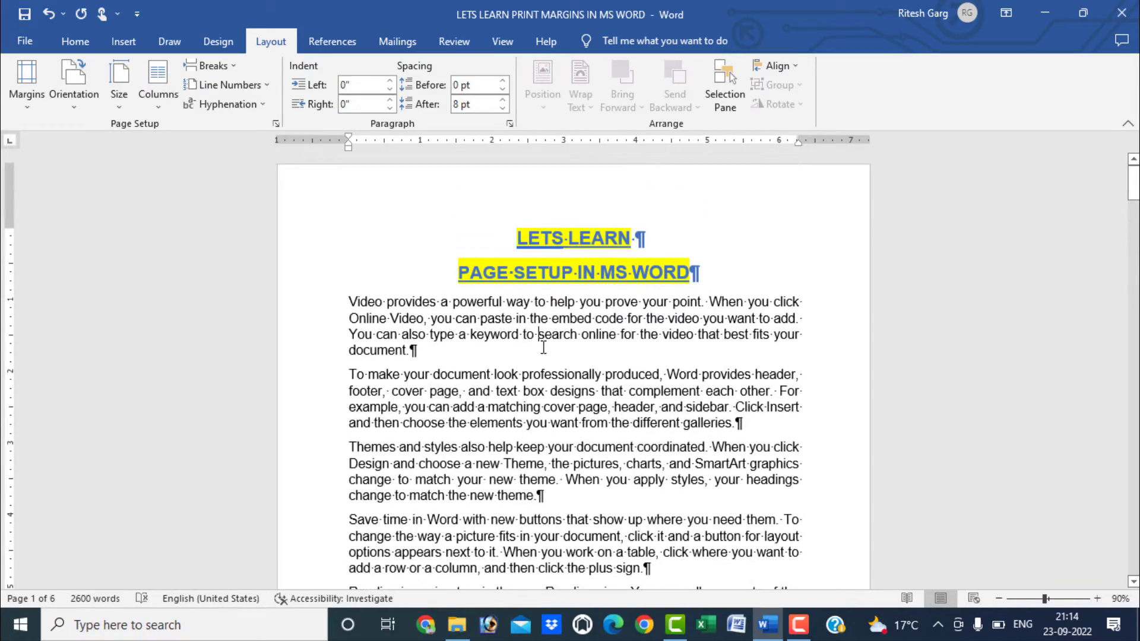
{"action": "scroll", "coordinate": [543, 348], "scroll_direction": "down", "scroll_amount": 3}
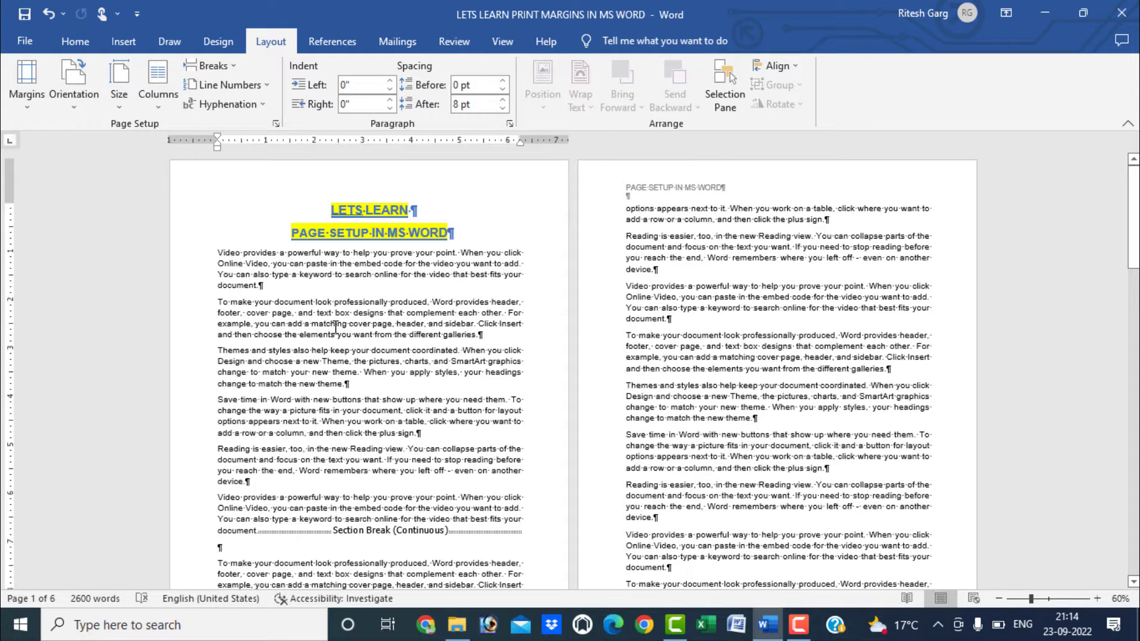
{"action": "left_click", "coordinate": [73, 110]}
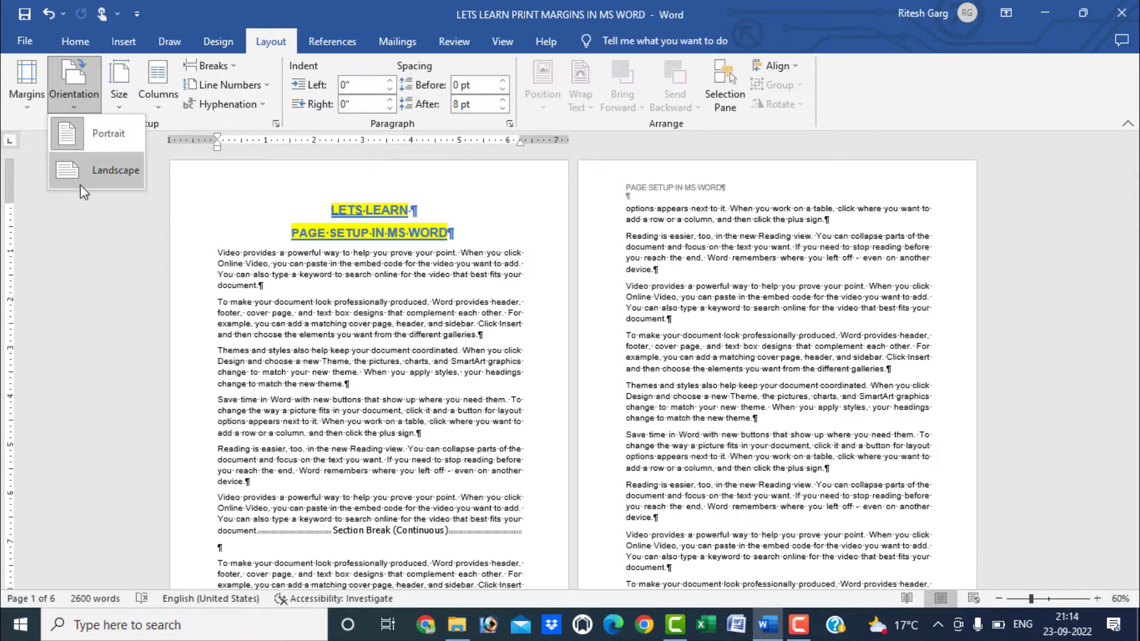
{"action": "left_click", "coordinate": [106, 170]}
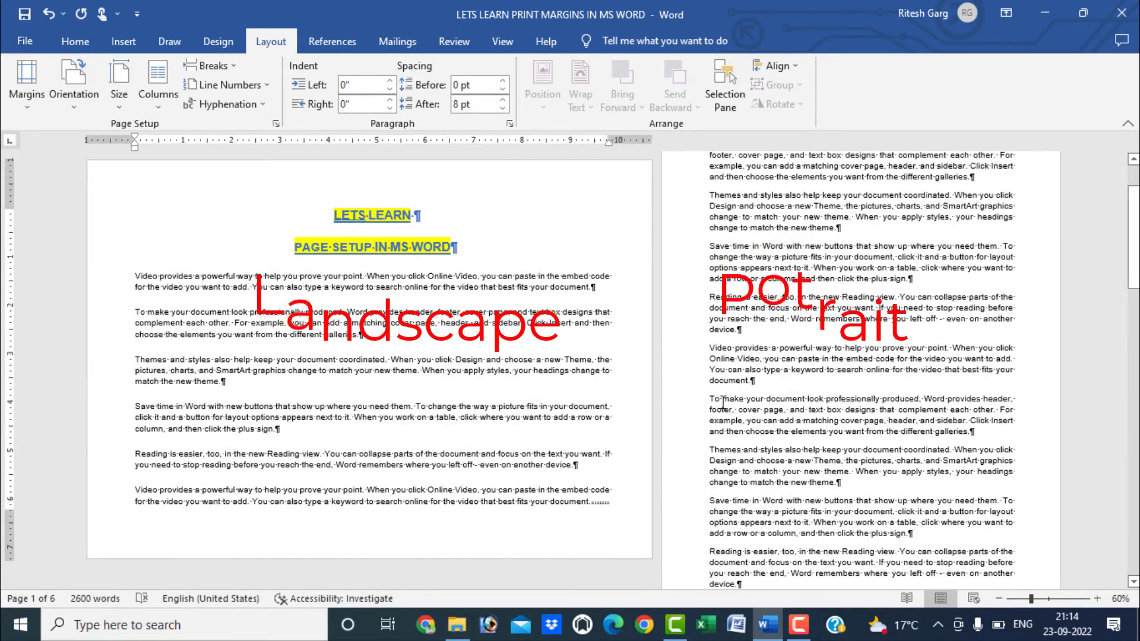
{"action": "scroll", "coordinate": [723, 403], "scroll_direction": "up", "scroll_amount": 2}
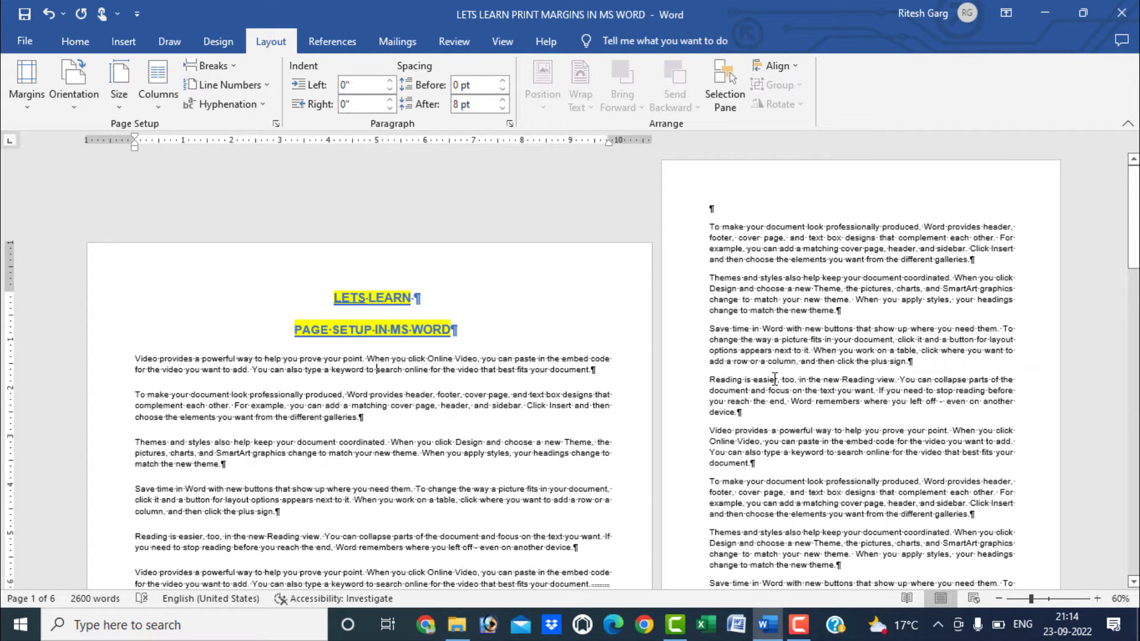
{"action": "key", "text": "ctrl+z"}
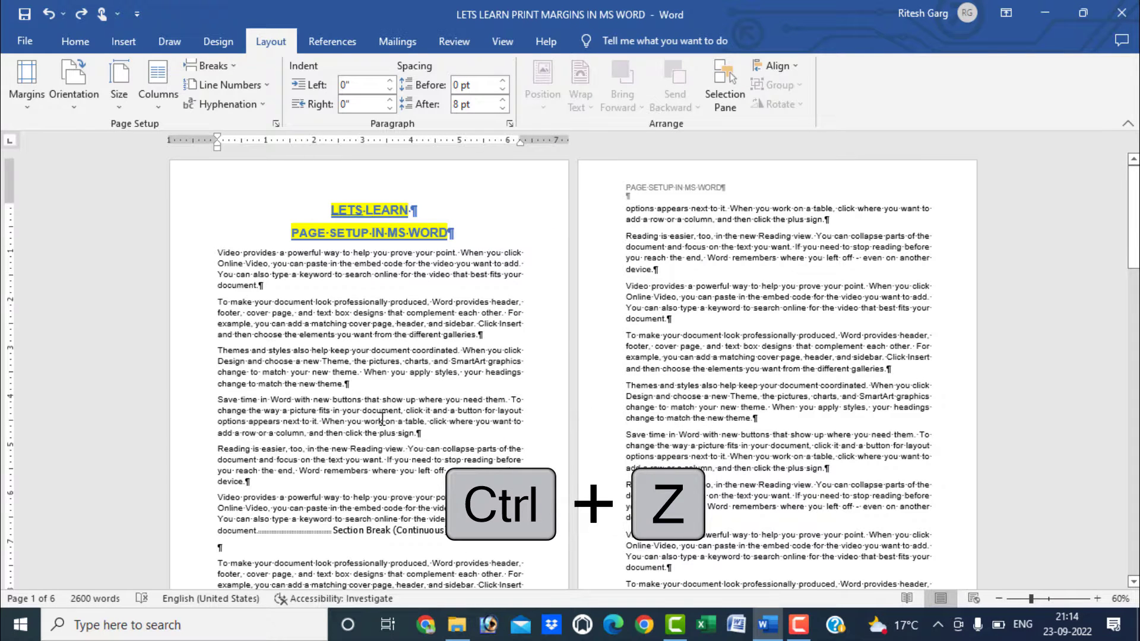
Set the first section's paper size to Legal (8.5" x 14") and compare its page with the next section's page.
{"action": "left_click", "coordinate": [119, 83]}
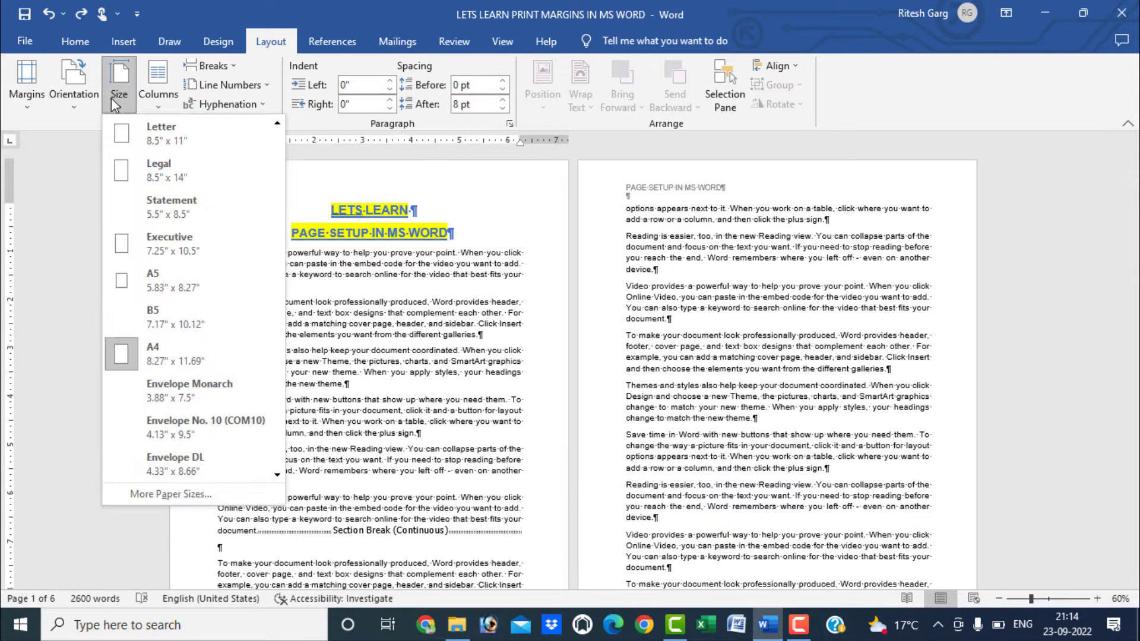
{"action": "left_click", "coordinate": [159, 165]}
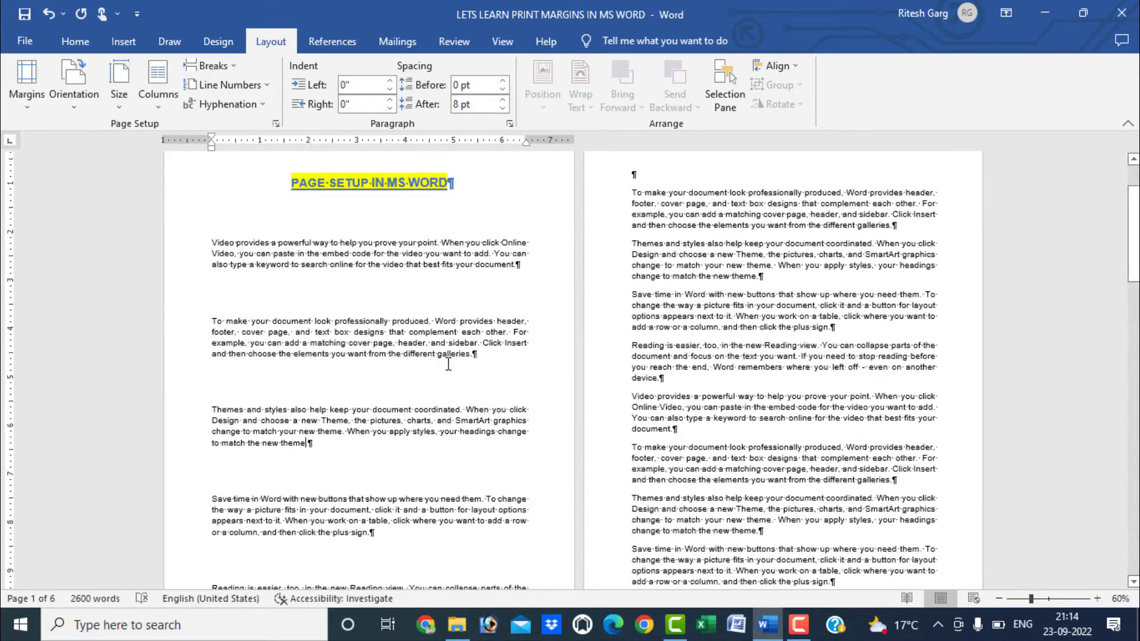
{"action": "scroll", "coordinate": [446, 361], "scroll_direction": "down", "scroll_amount": 5}
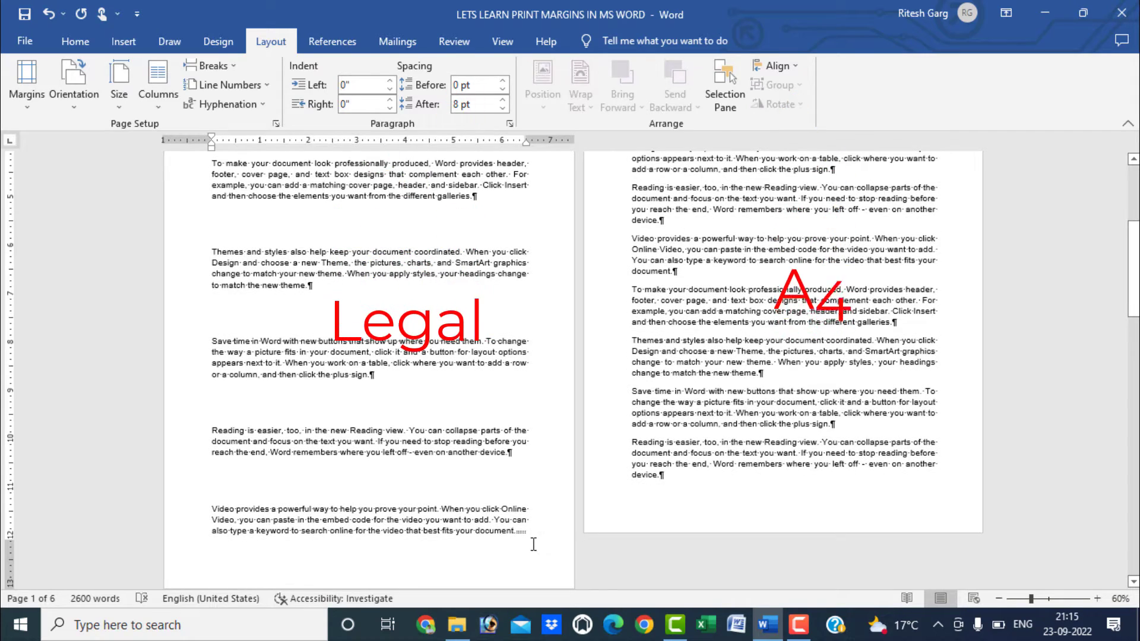
{"action": "scroll", "coordinate": [537, 539], "scroll_direction": "up", "scroll_amount": 3}
{"action": "scroll", "coordinate": [534, 544], "scroll_direction": "up", "scroll_amount": 5}
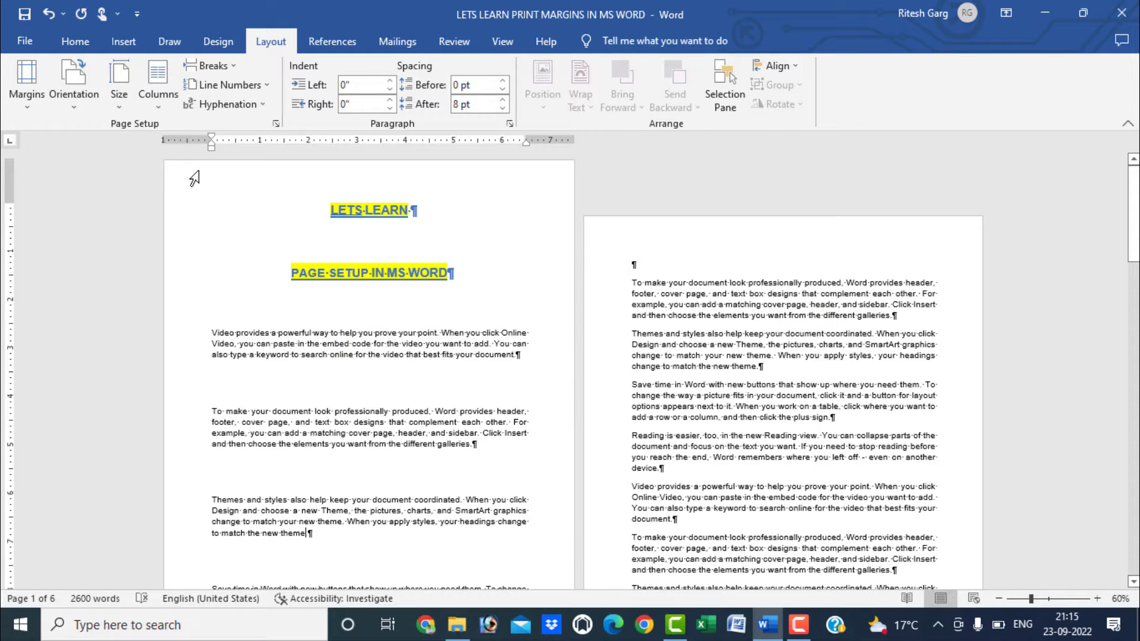
Undo the Legal paper size and the continuous section break.
{"action": "key", "text": "ctrl+z"}
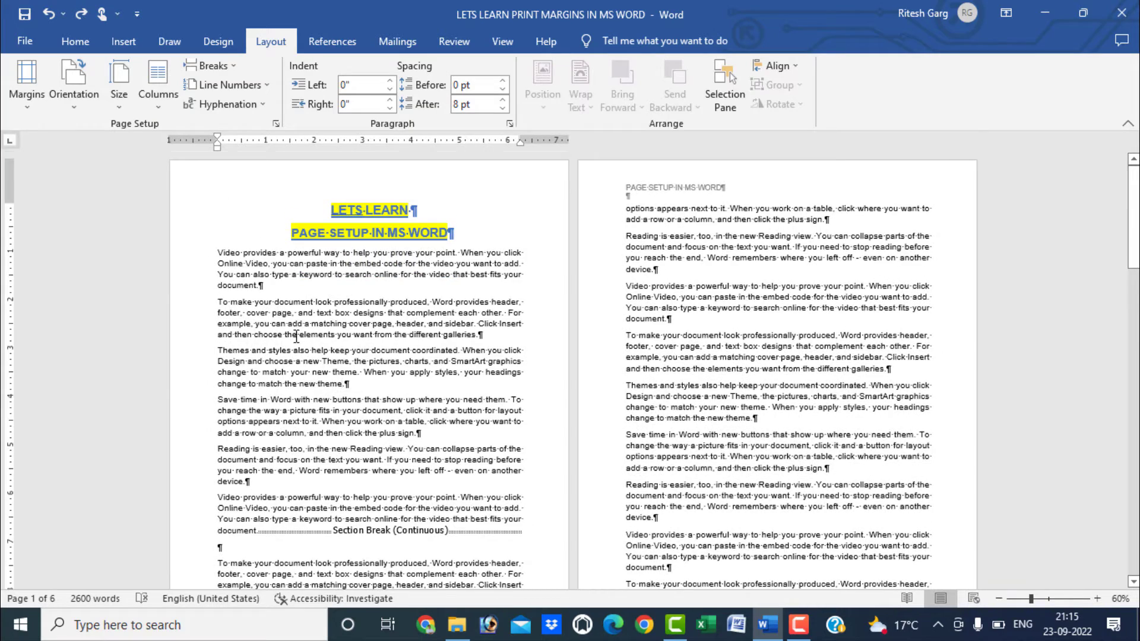
{"action": "scroll", "coordinate": [319, 379], "scroll_direction": "down", "scroll_amount": 2}
{"action": "key", "text": "ctrl+z"}
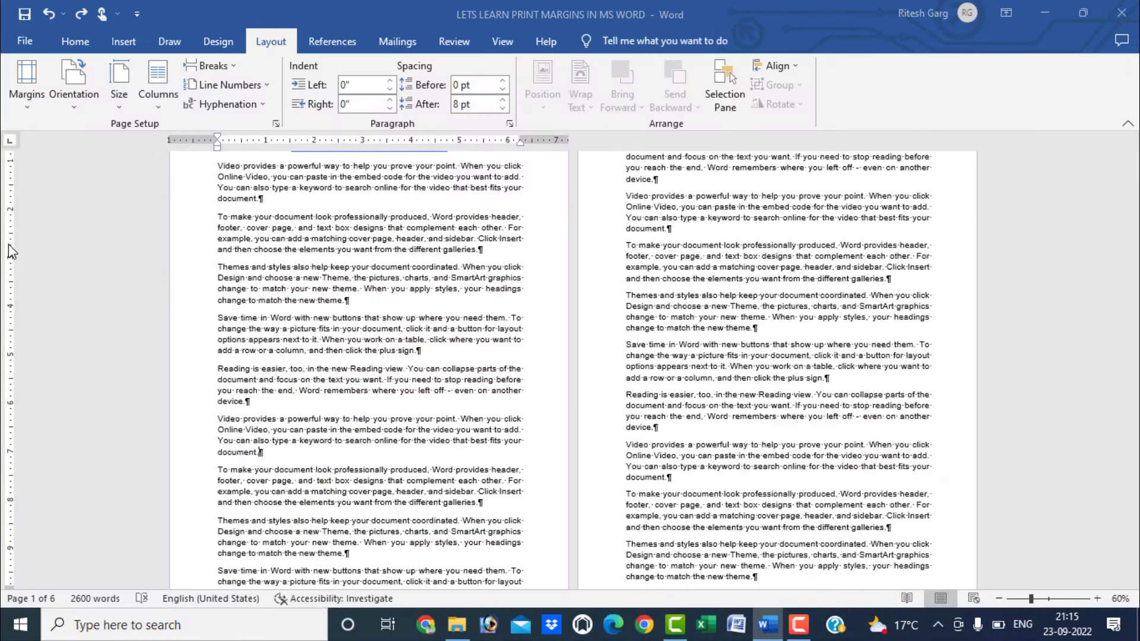
Insert a section break after the first page's sixth body paragraph by applying a New column section start from this point forward.
{"action": "double_click", "coordinate": [11, 251]}
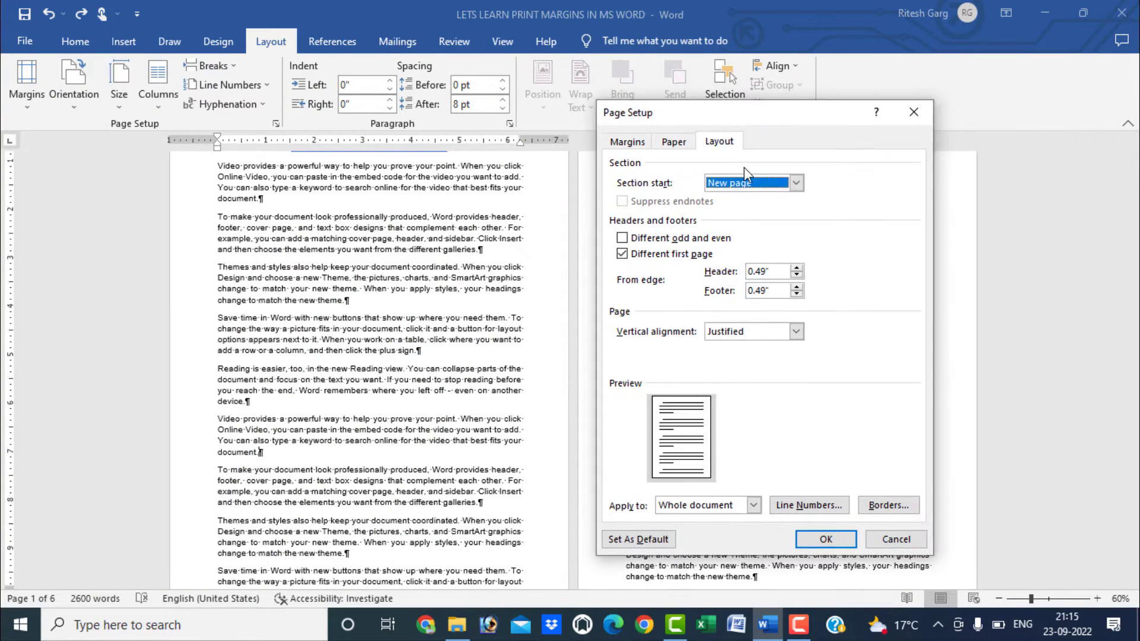
{"action": "left_click", "coordinate": [842, 174]}
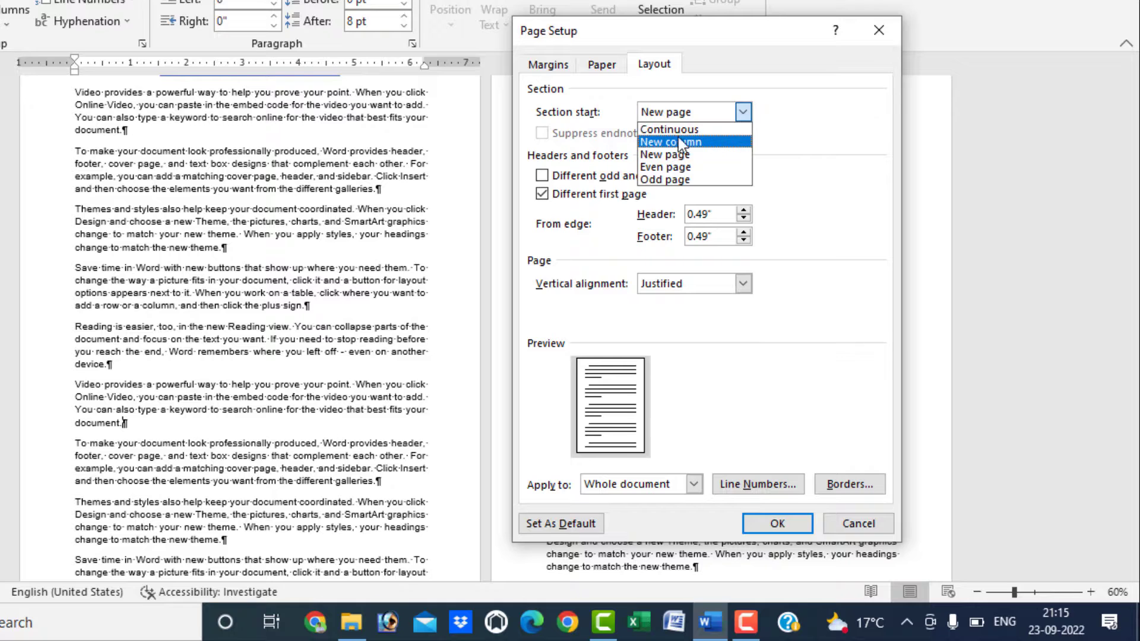
{"action": "left_click", "coordinate": [680, 142]}
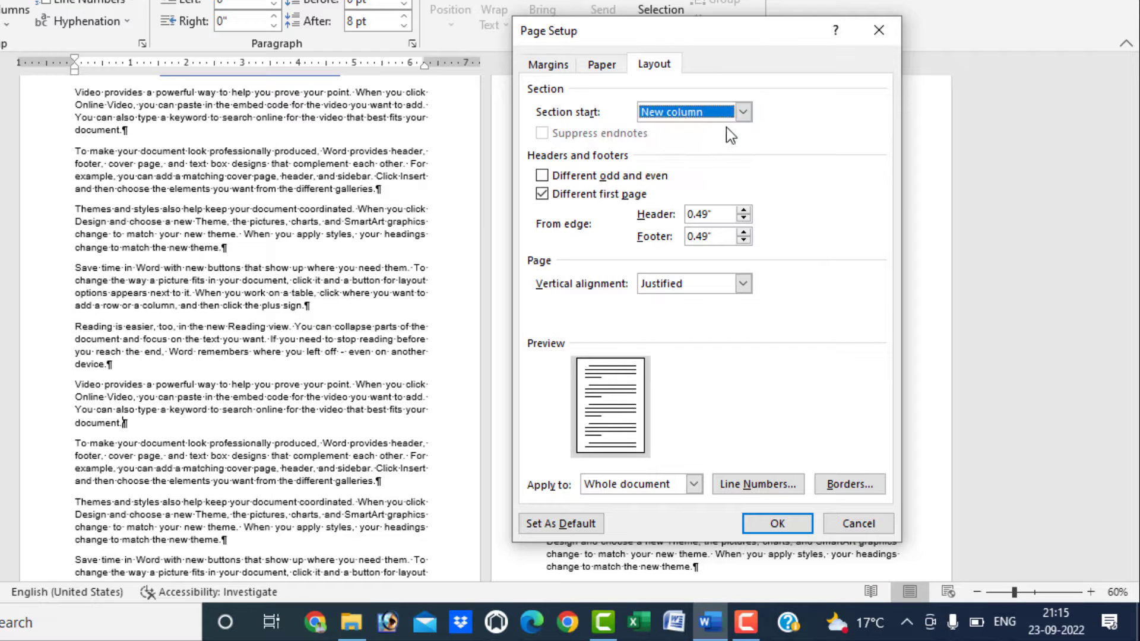
{"action": "left_click", "coordinate": [621, 482]}
{"action": "left_click", "coordinate": [633, 513]}
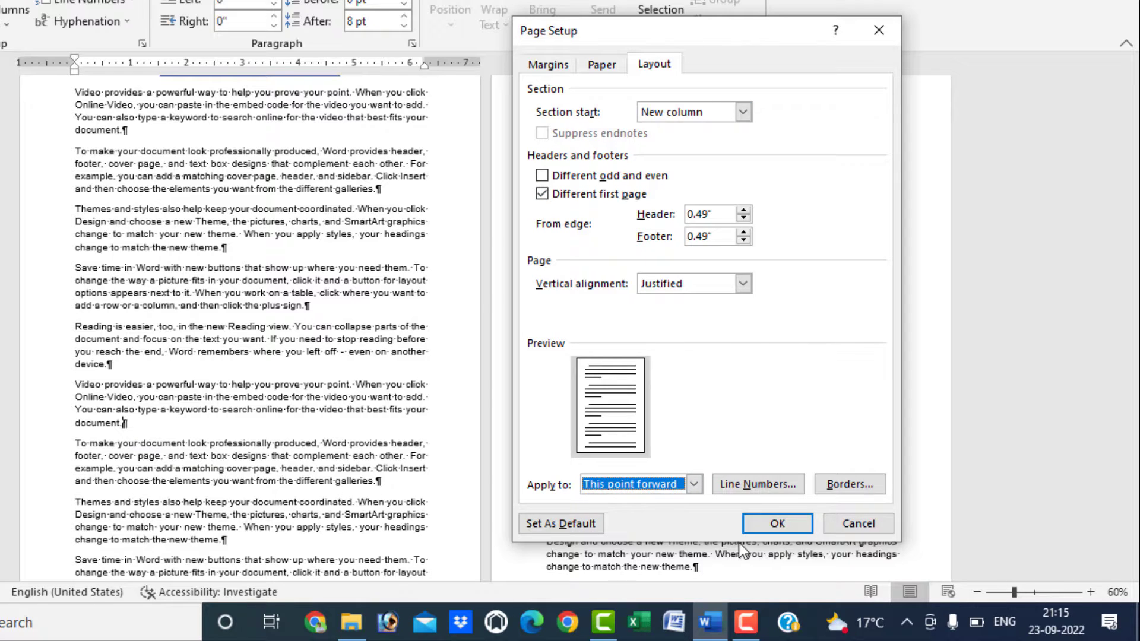
{"action": "left_click", "coordinate": [766, 523]}
{"action": "scroll", "coordinate": [369, 447], "scroll_direction": "down", "scroll_amount": 8}
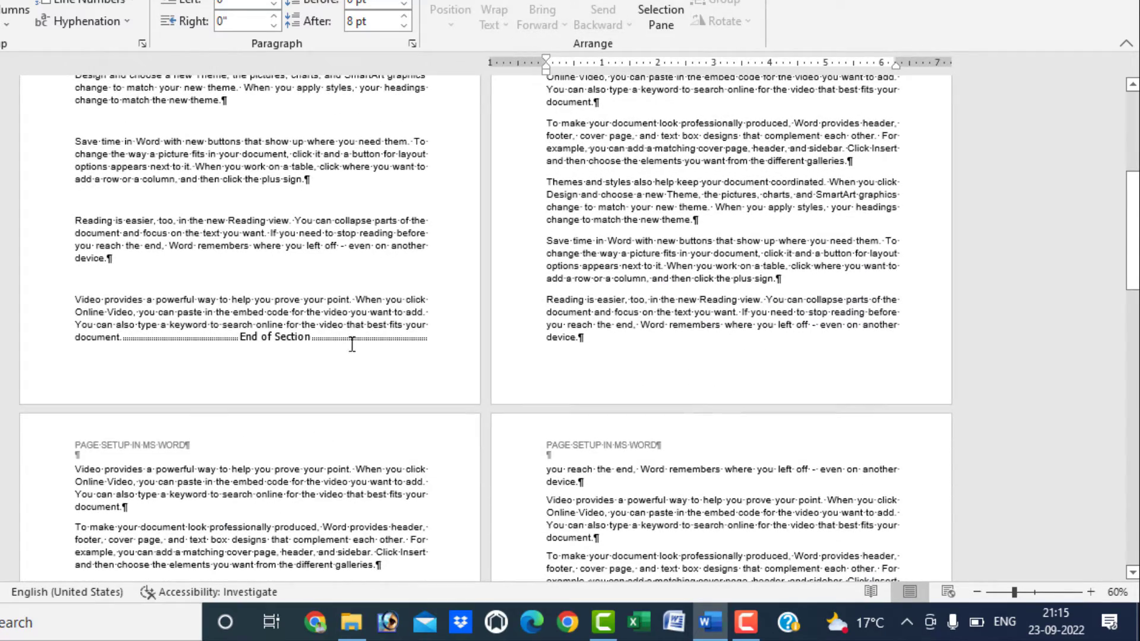
{"action": "scroll", "coordinate": [358, 358], "scroll_direction": "up", "scroll_amount": 10}
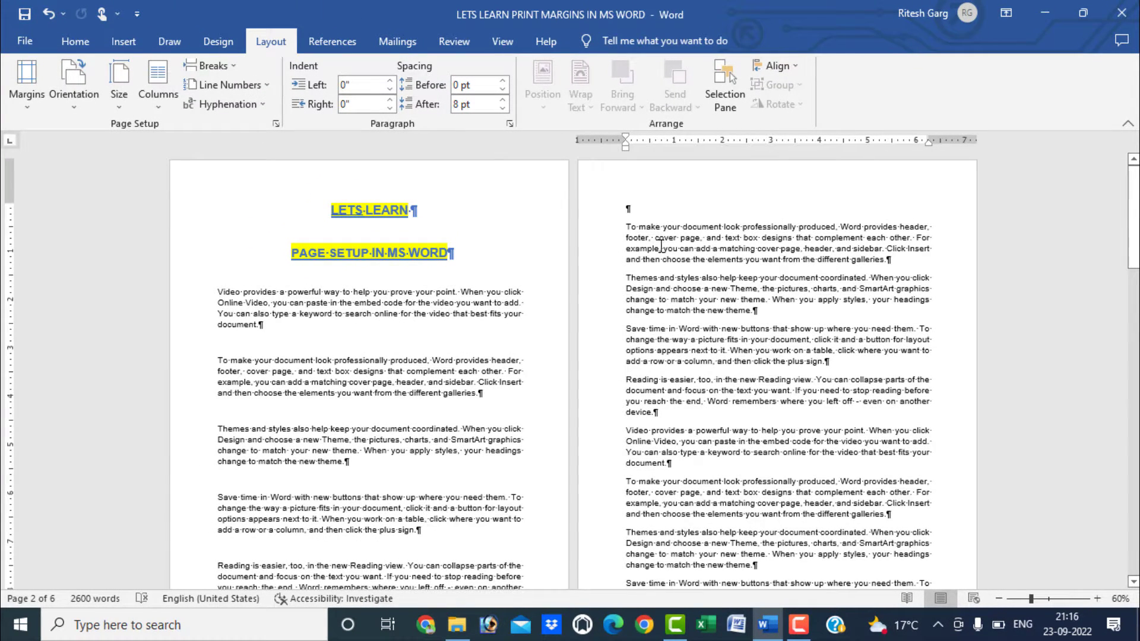
Set the first section's text to two columns and review the first page's layout.
{"action": "scroll", "coordinate": [380, 316], "scroll_direction": "down", "scroll_amount": 2}
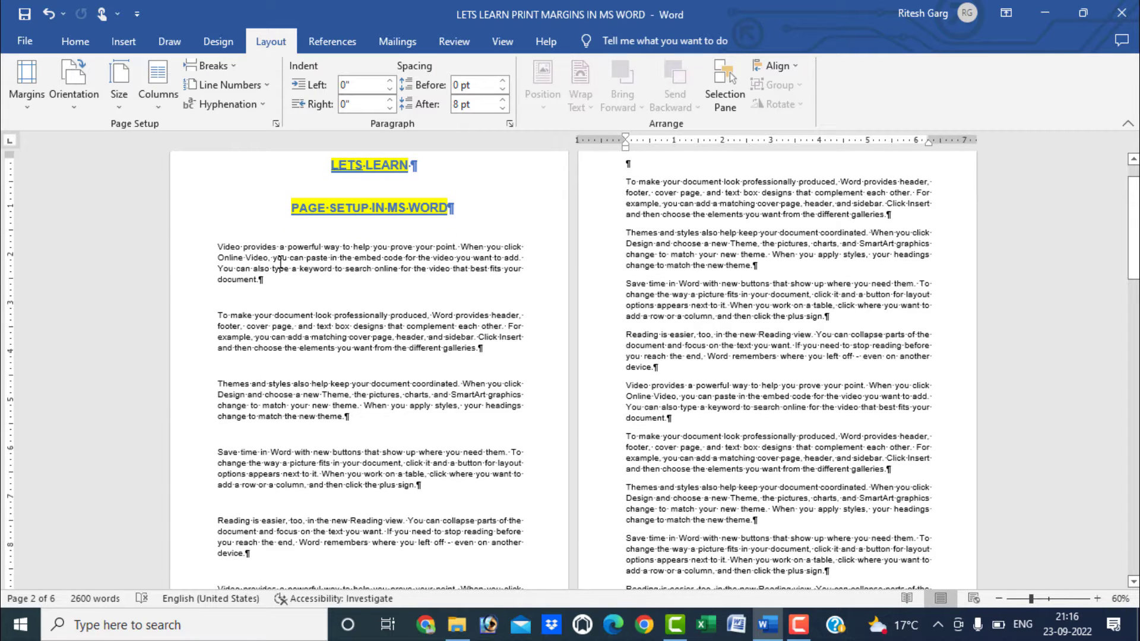
{"action": "left_click", "coordinate": [317, 268]}
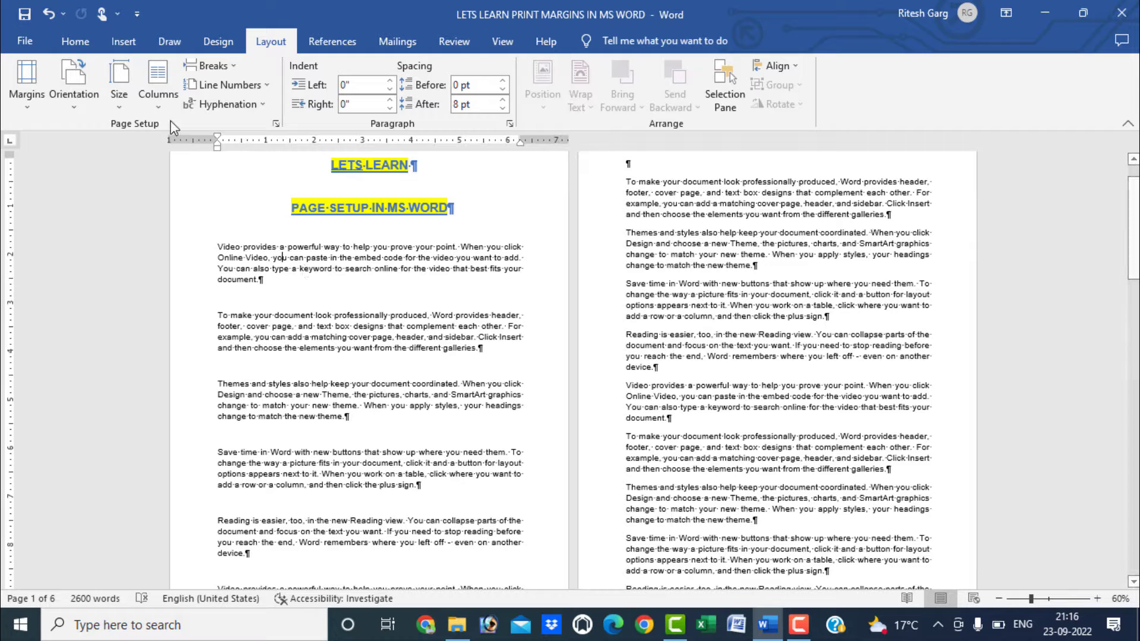
{"action": "left_click", "coordinate": [159, 103]}
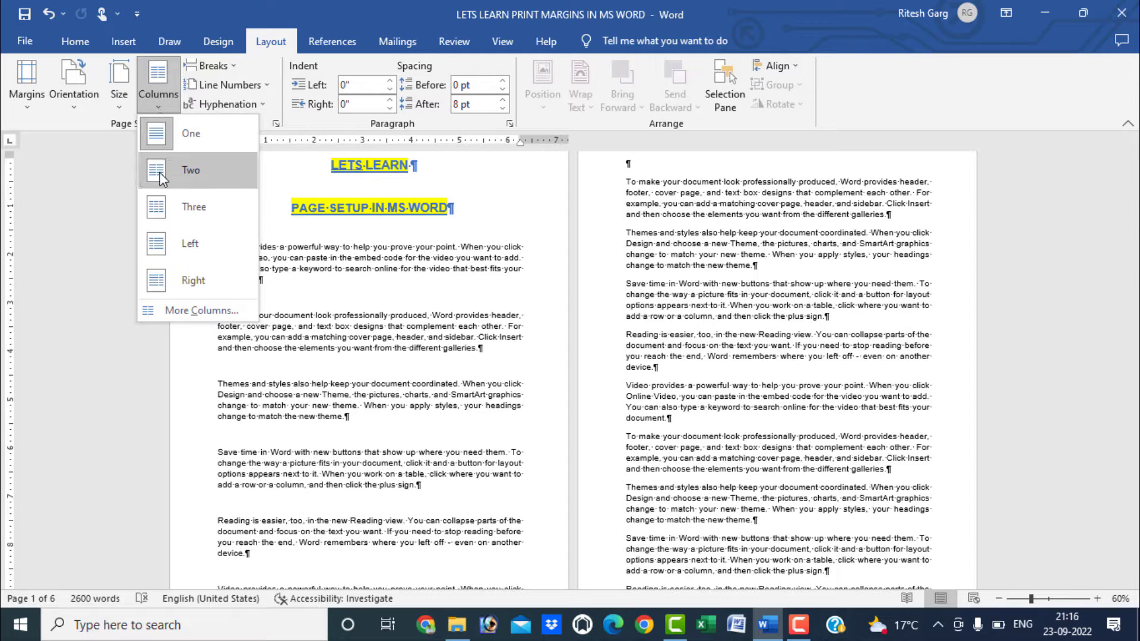
{"action": "left_click", "coordinate": [161, 178]}
{"action": "scroll", "coordinate": [307, 317], "scroll_direction": "down", "scroll_amount": 4}
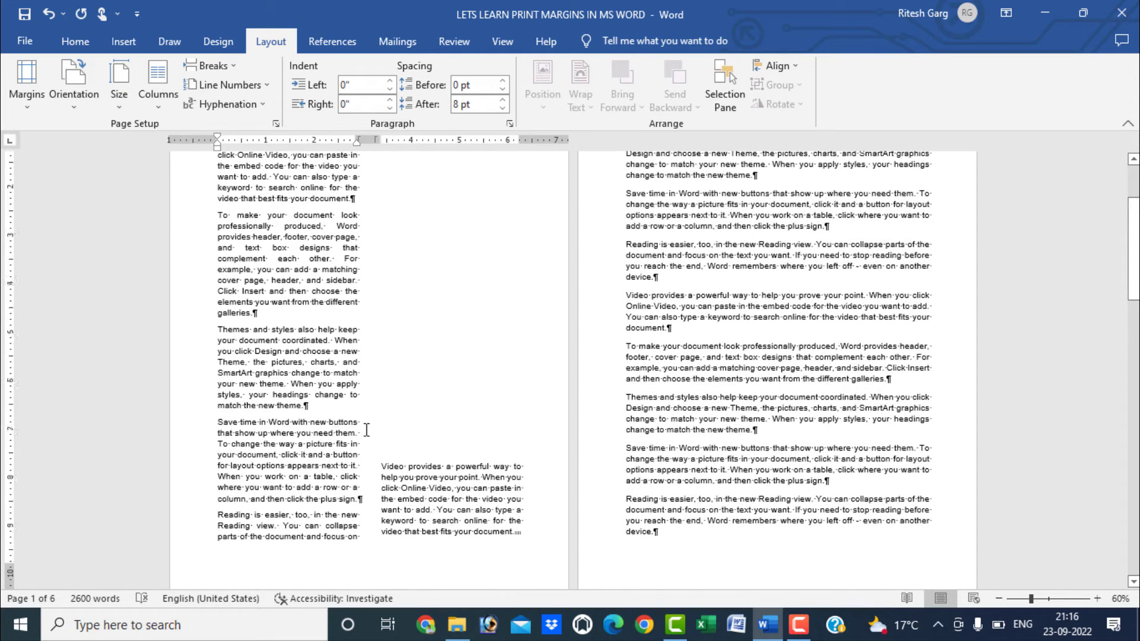
{"action": "scroll", "coordinate": [399, 325], "scroll_direction": "up", "scroll_amount": 4}
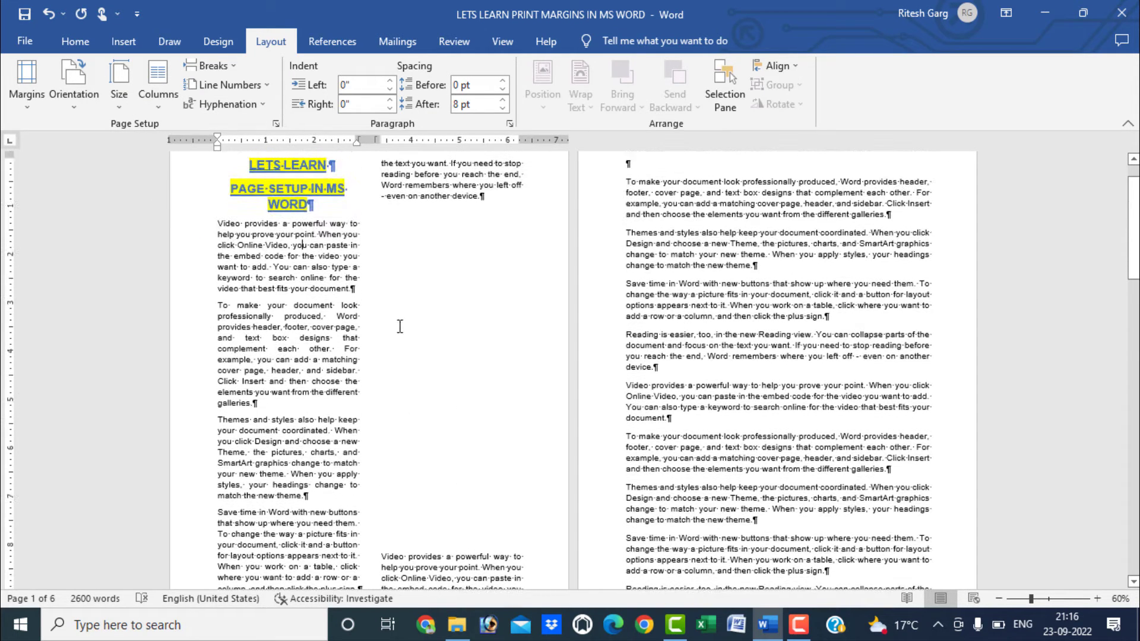
Set the section starting on the second page to three columns and compare it with the first page.
{"action": "left_click", "coordinate": [753, 175]}
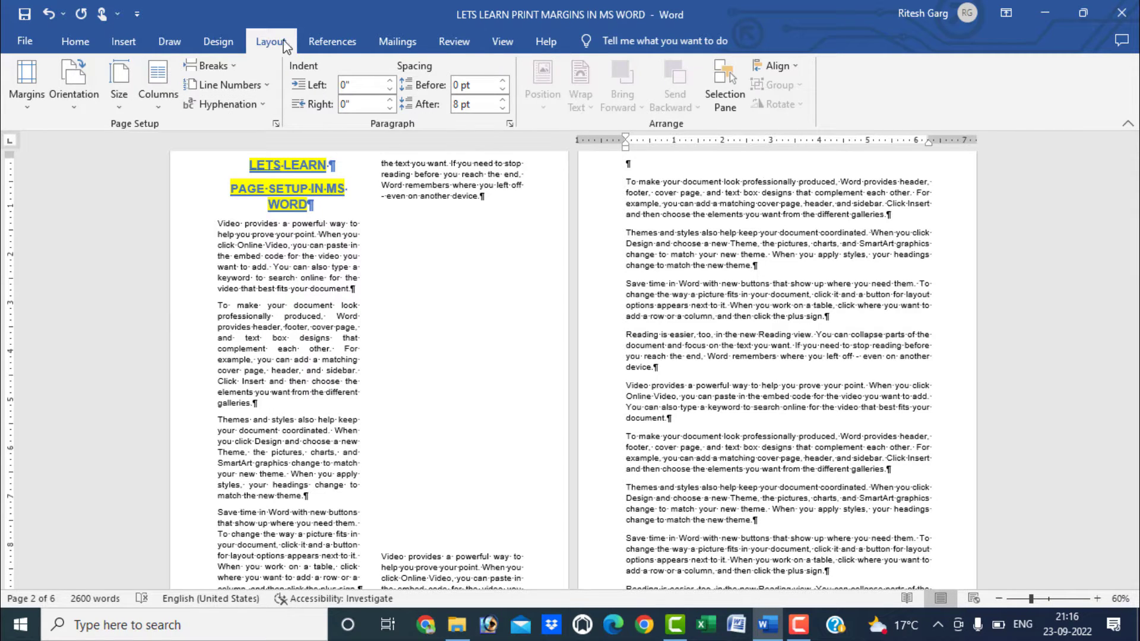
{"action": "left_click", "coordinate": [160, 113]}
{"action": "left_click", "coordinate": [173, 208]}
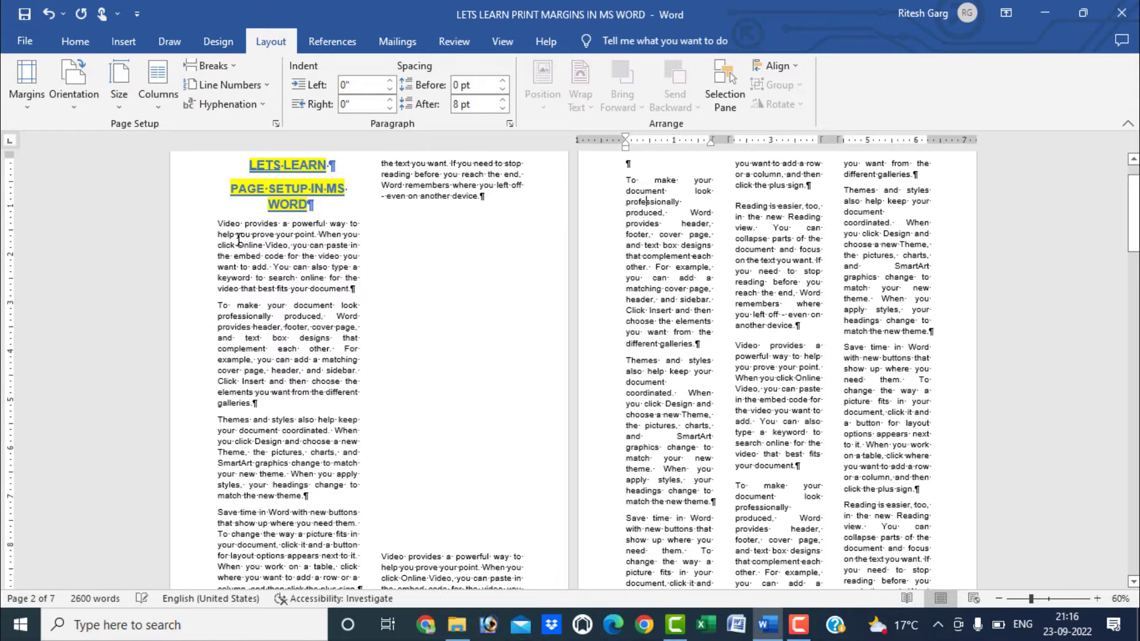
{"action": "scroll", "coordinate": [457, 273], "scroll_direction": "up", "scroll_amount": 1}
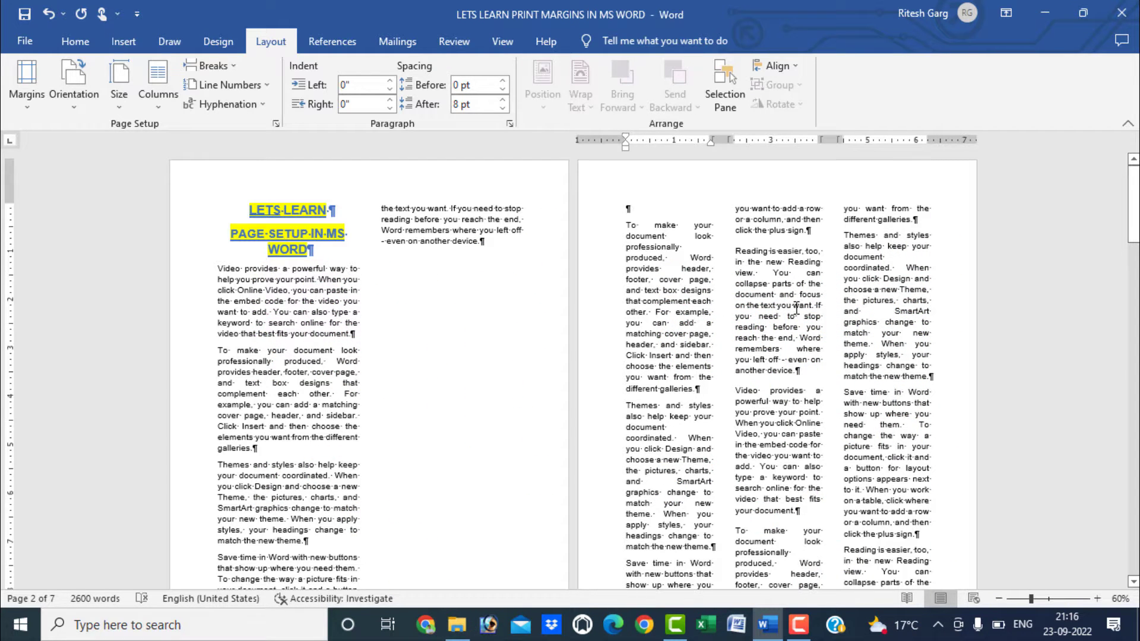
{"action": "scroll", "coordinate": [804, 320], "scroll_direction": "down", "scroll_amount": 2}
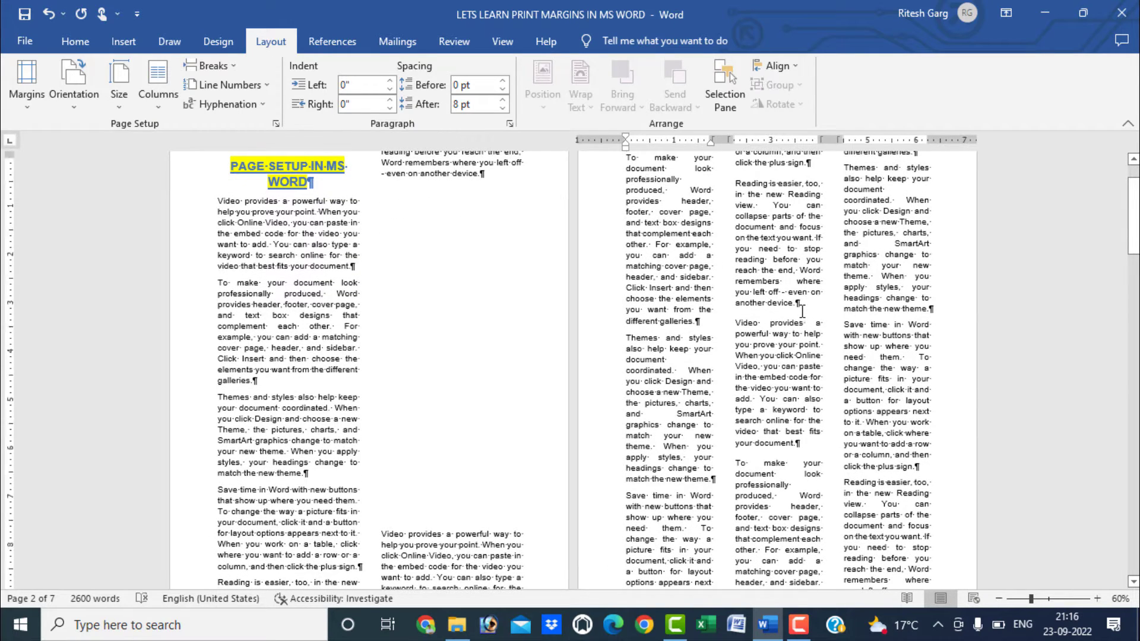
Undo the three-column and two-column layouts and the new-column section break.
{"action": "key", "text": "ctrl+z"}
{"action": "key", "text": "ctrl+z"}
{"action": "key", "text": "ctrl+z"}
{"action": "key", "text": "ctrl+z"}
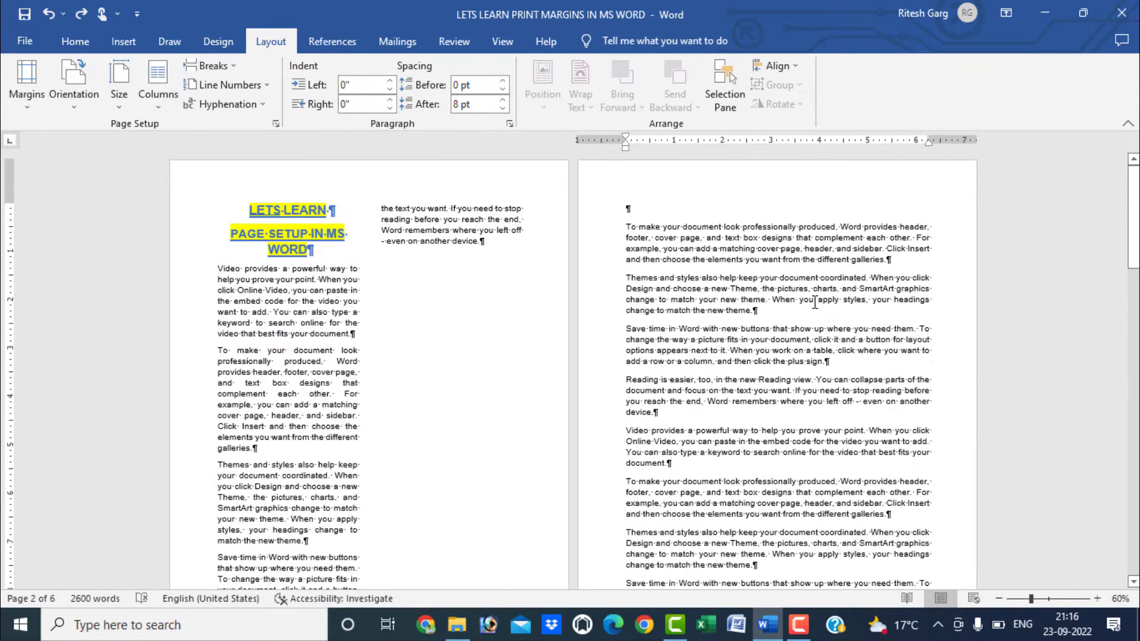
{"action": "key", "text": "ctrl+z"}
{"action": "scroll", "coordinate": [631, 326], "scroll_direction": "down", "scroll_amount": 5}
{"action": "key", "text": "ctrl+z"}
{"action": "key", "text": "ctrl+z"}
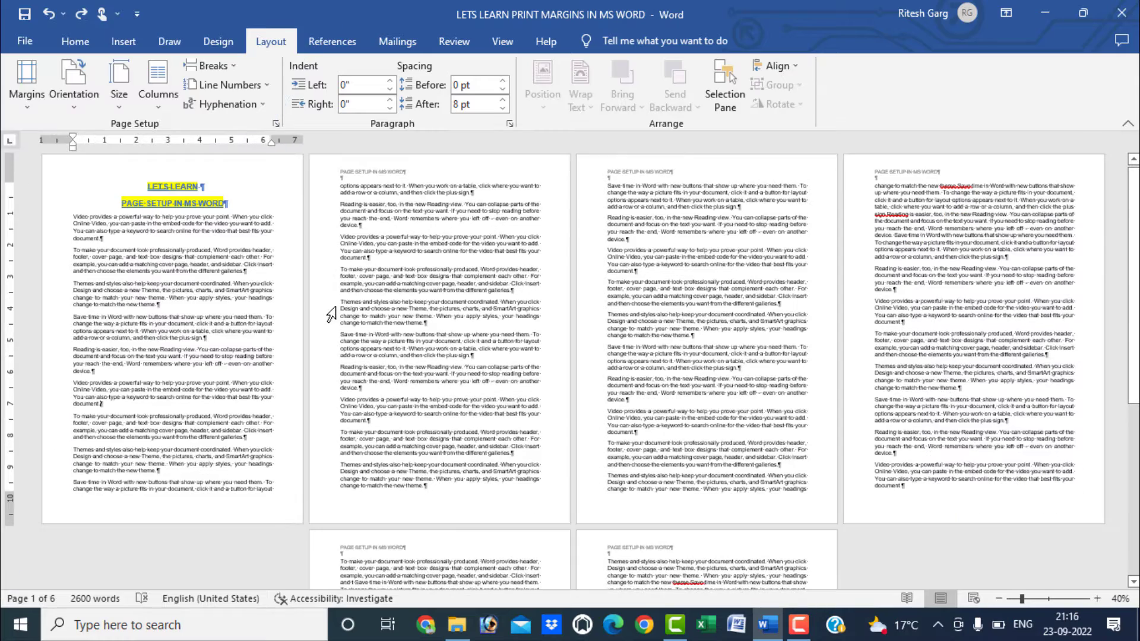
Insert an Even page section break after the first page's sixth body paragraph, applied from this point forward.
{"action": "double_click", "coordinate": [5, 261]}
{"action": "left_click", "coordinate": [736, 182]}
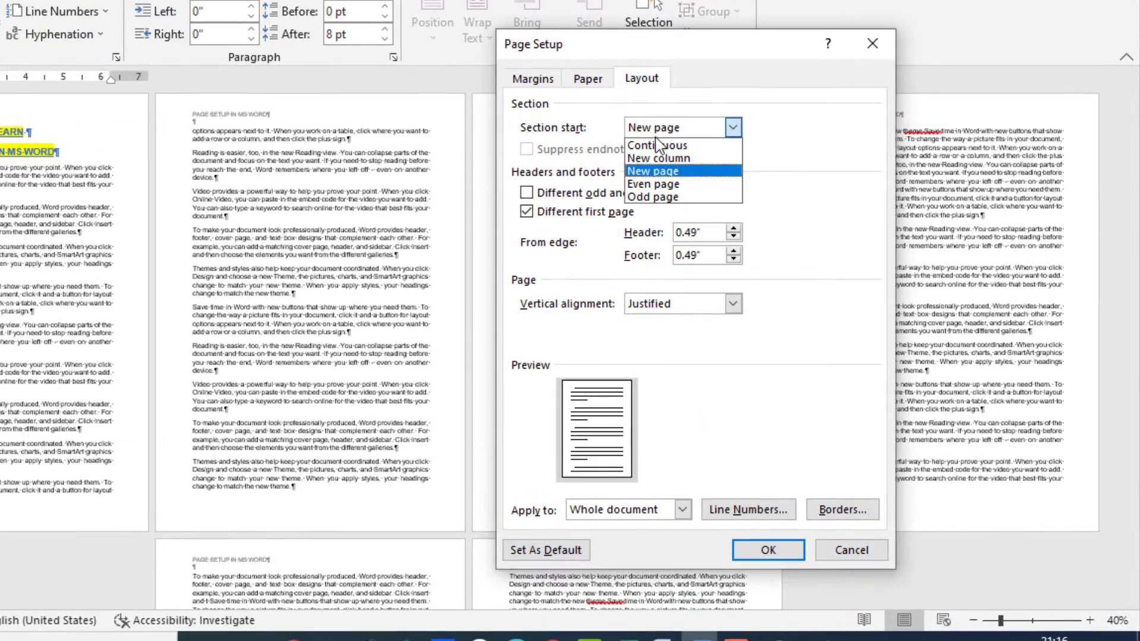
{"action": "left_click", "coordinate": [671, 185]}
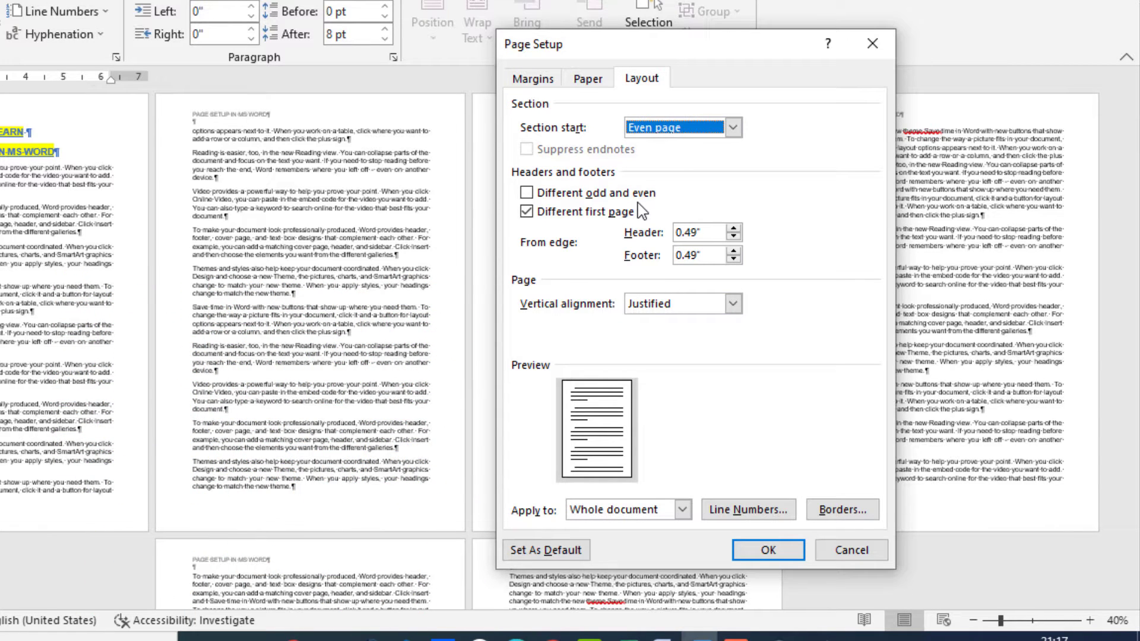
{"action": "left_click", "coordinate": [674, 127]}
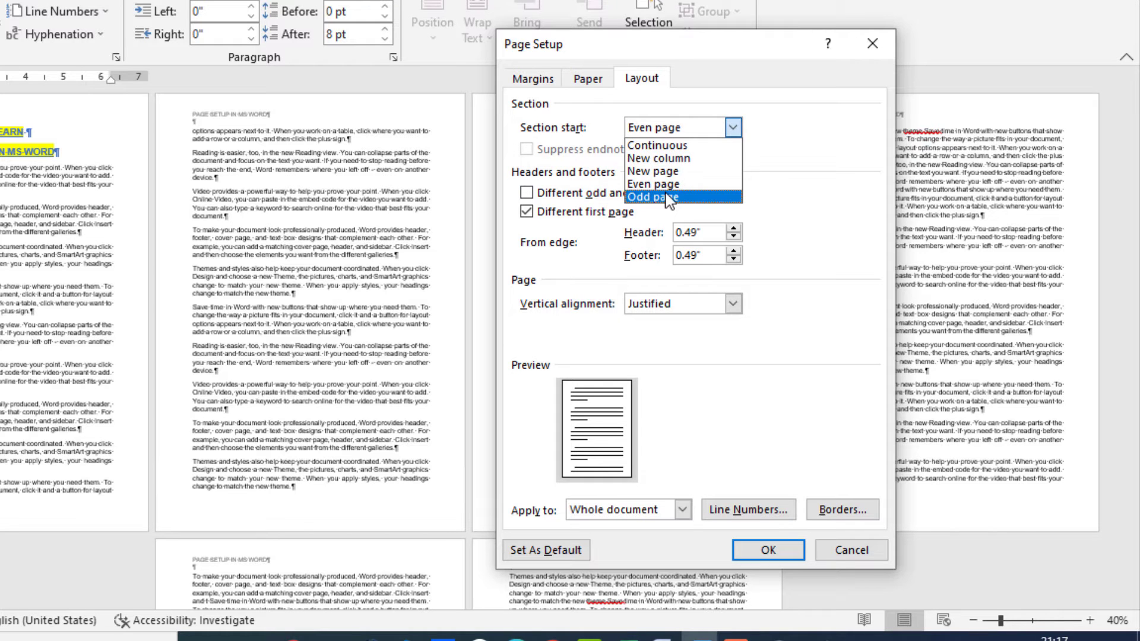
{"action": "left_click", "coordinate": [669, 197]}
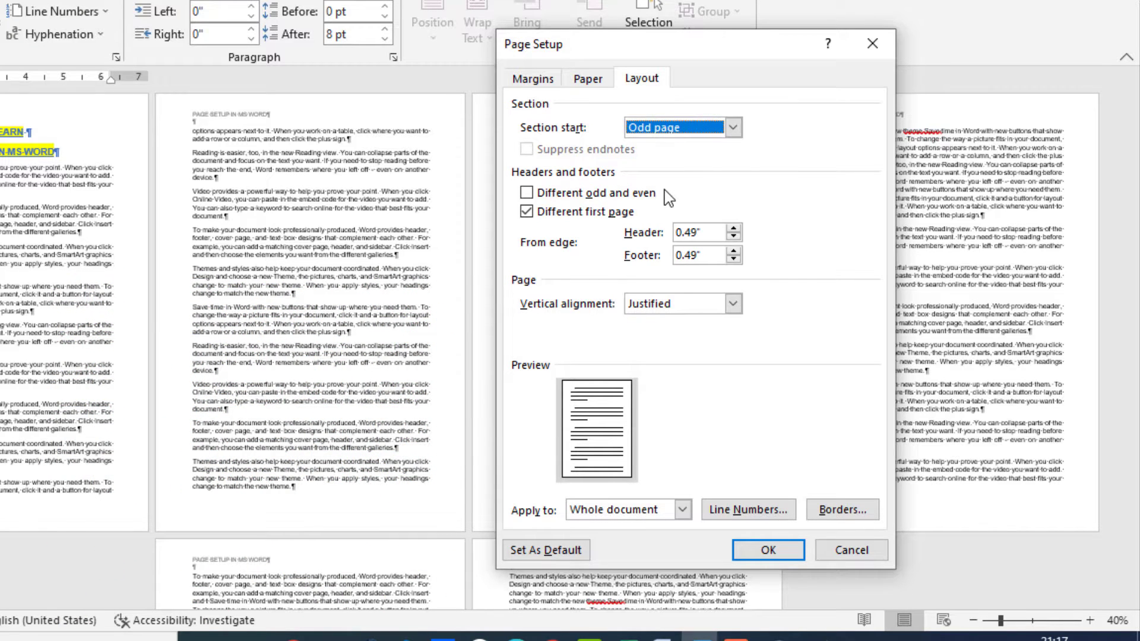
{"action": "left_click", "coordinate": [664, 127]}
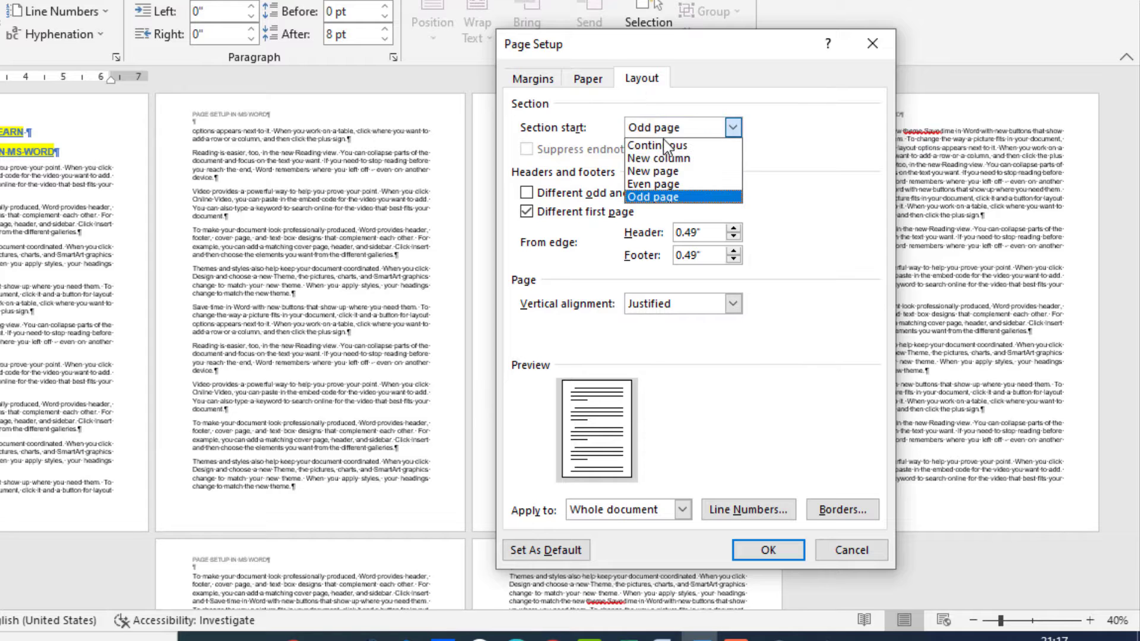
{"action": "left_click", "coordinate": [667, 184]}
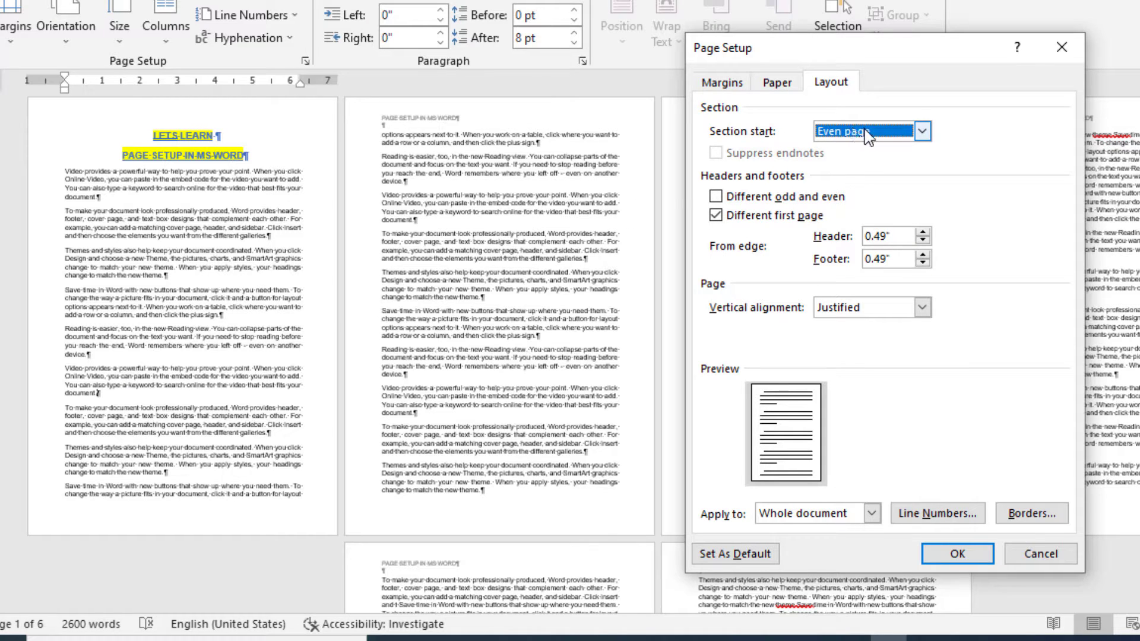
{"action": "left_click", "coordinate": [831, 512]}
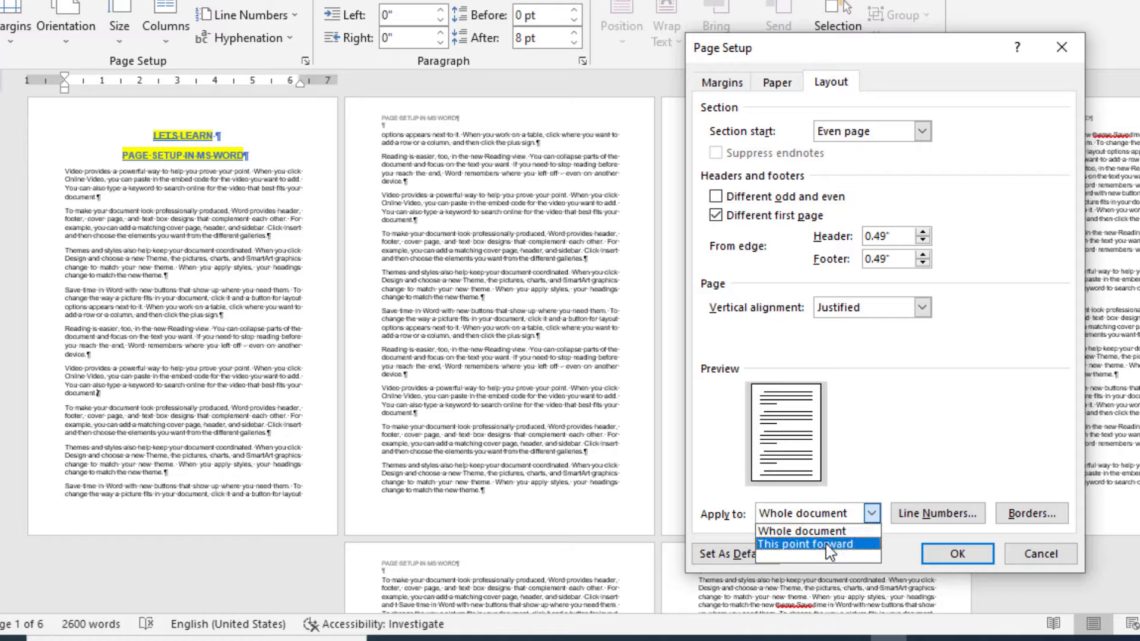
{"action": "left_click", "coordinate": [825, 544]}
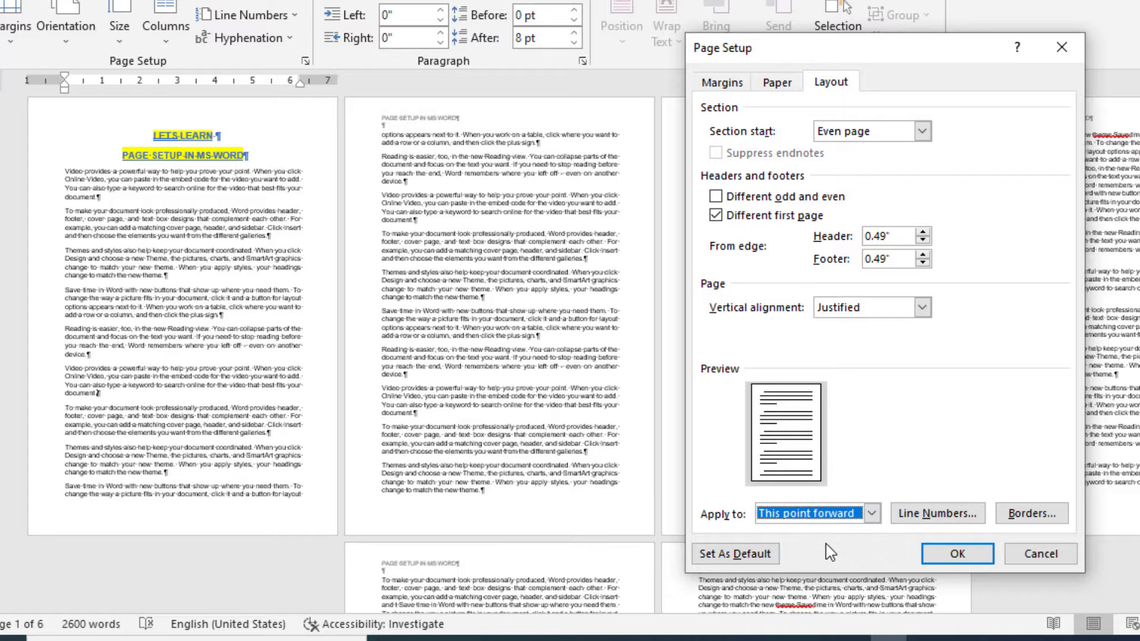
{"action": "left_click", "coordinate": [962, 555]}
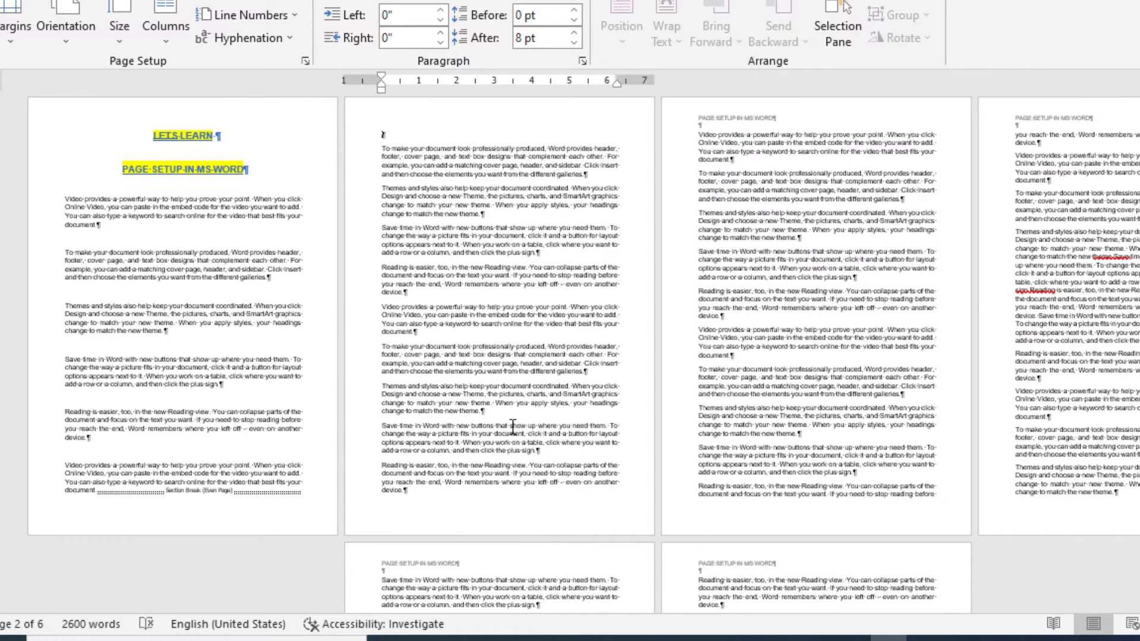
Examine the even-page section break and the page that follows it, and undo the break.
{"action": "scroll", "coordinate": [253, 491], "scroll_direction": "up", "scroll_amount": 5, "text": "ctrl"}
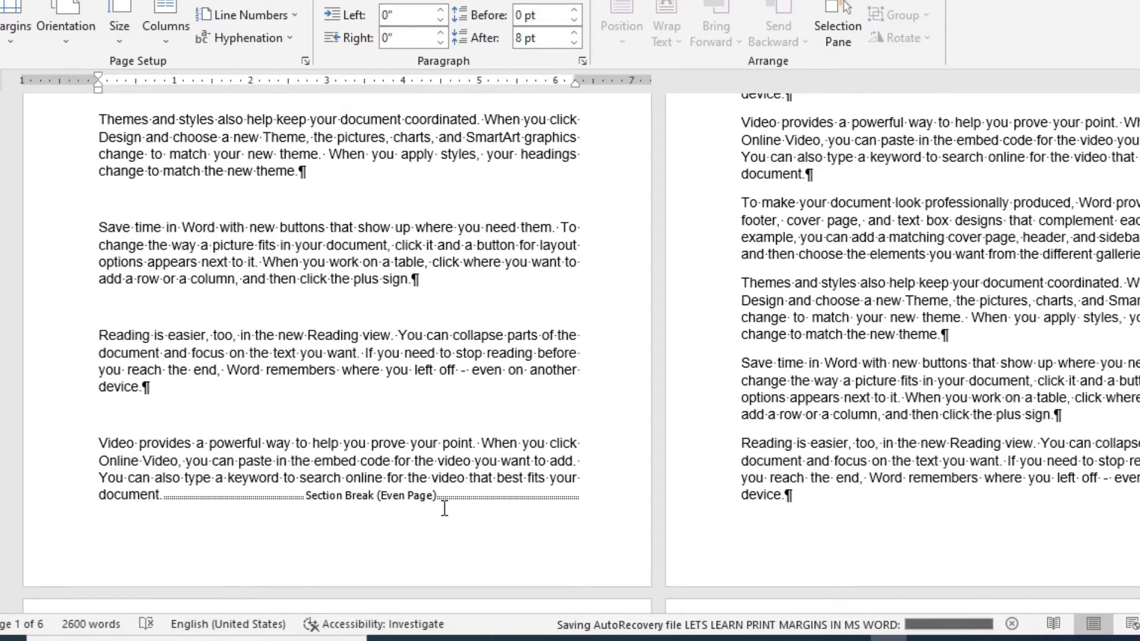
{"action": "scroll", "coordinate": [451, 511], "scroll_direction": "up", "scroll_amount": 3}
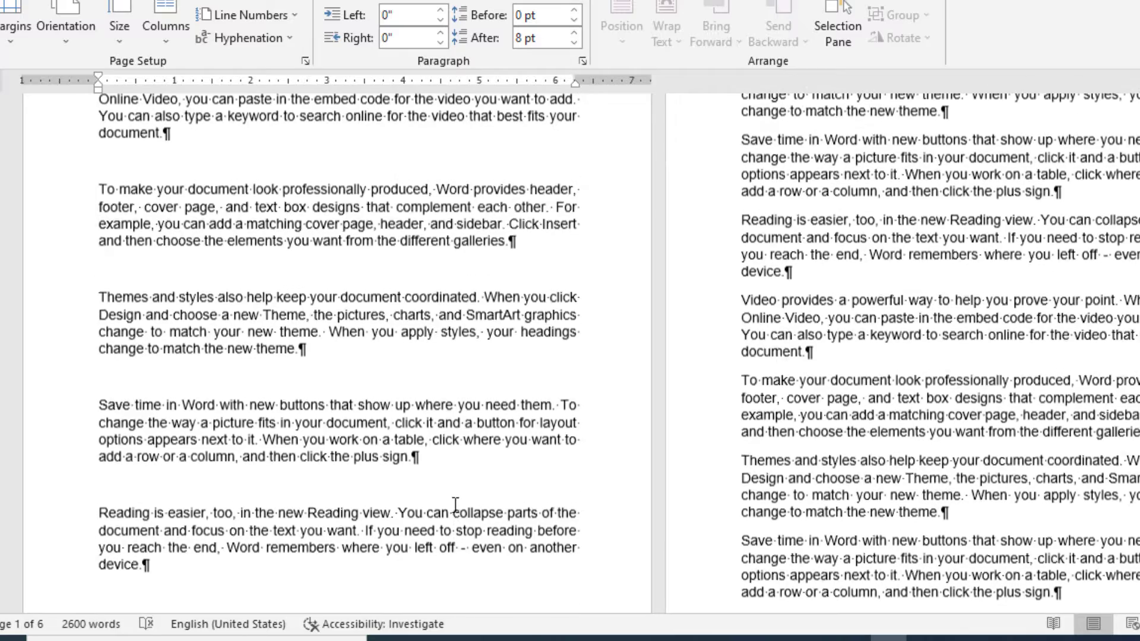
{"action": "scroll", "coordinate": [454, 427], "scroll_direction": "down", "scroll_amount": 2}
{"action": "left_click", "coordinate": [375, 275]}
{"action": "scroll", "coordinate": [527, 367], "scroll_direction": "up", "scroll_amount": 3}
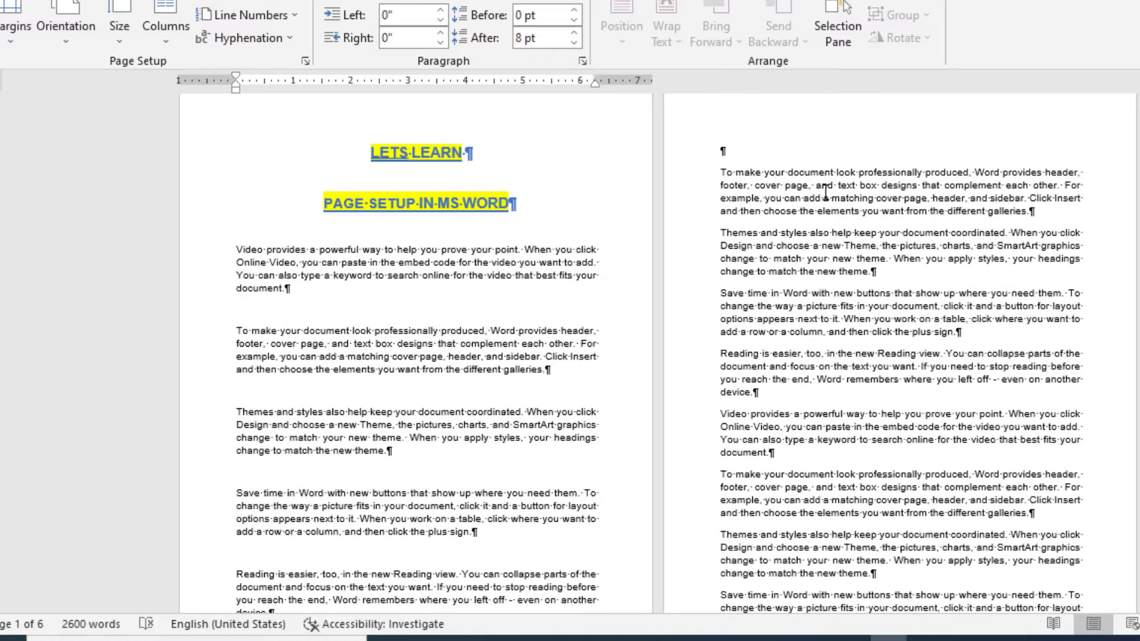
{"action": "left_click", "coordinate": [825, 198]}
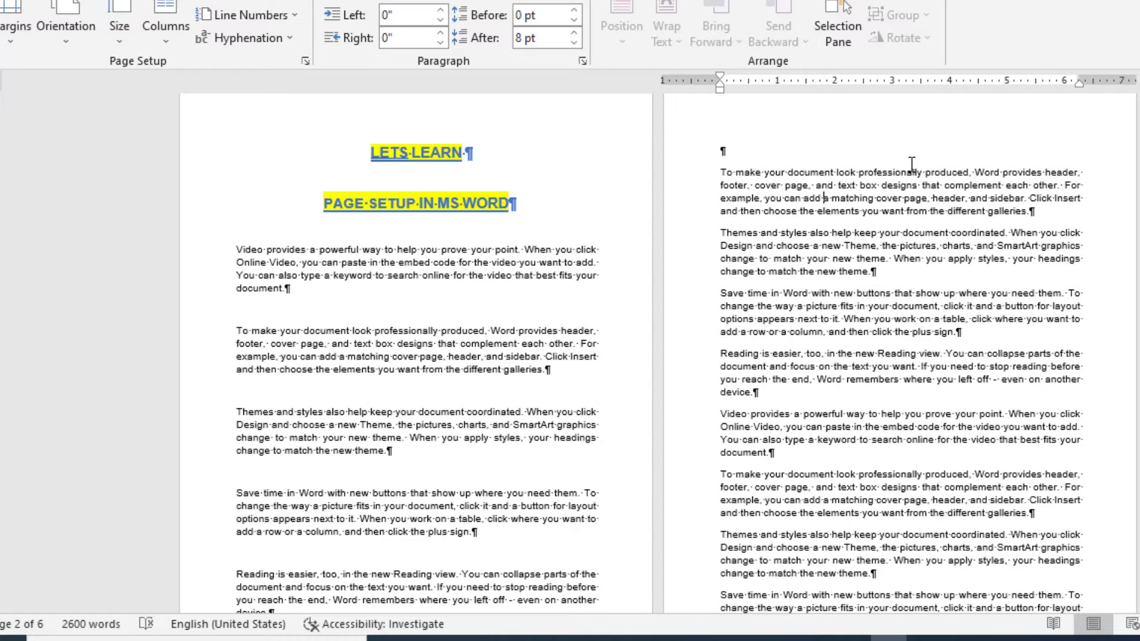
{"action": "scroll", "coordinate": [470, 439], "scroll_direction": "down", "scroll_amount": 5}
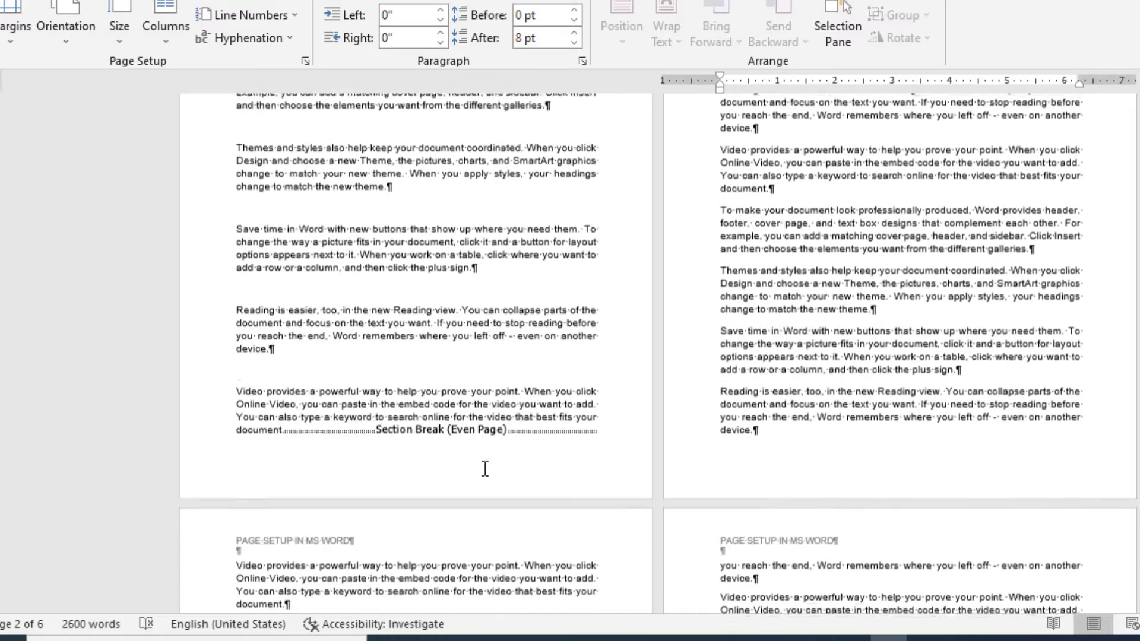
{"action": "scroll", "coordinate": [468, 444], "scroll_direction": "up", "scroll_amount": 5}
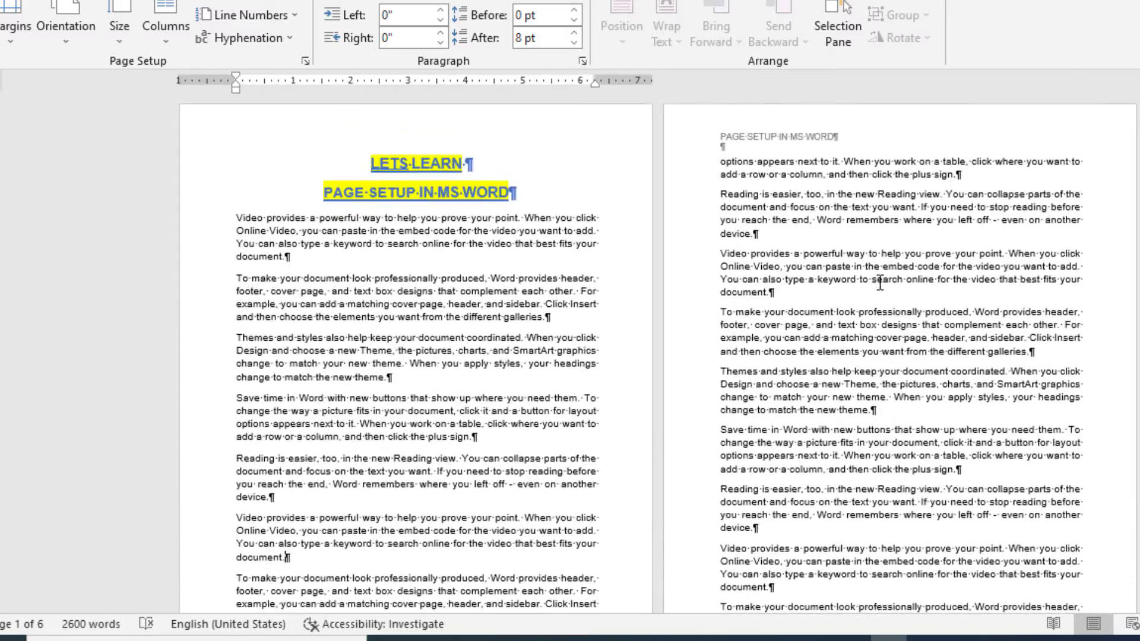
Insert an Even page section break after the second page's fourth full paragraph, applied from this point forward.
{"action": "left_click", "coordinate": [881, 284]}
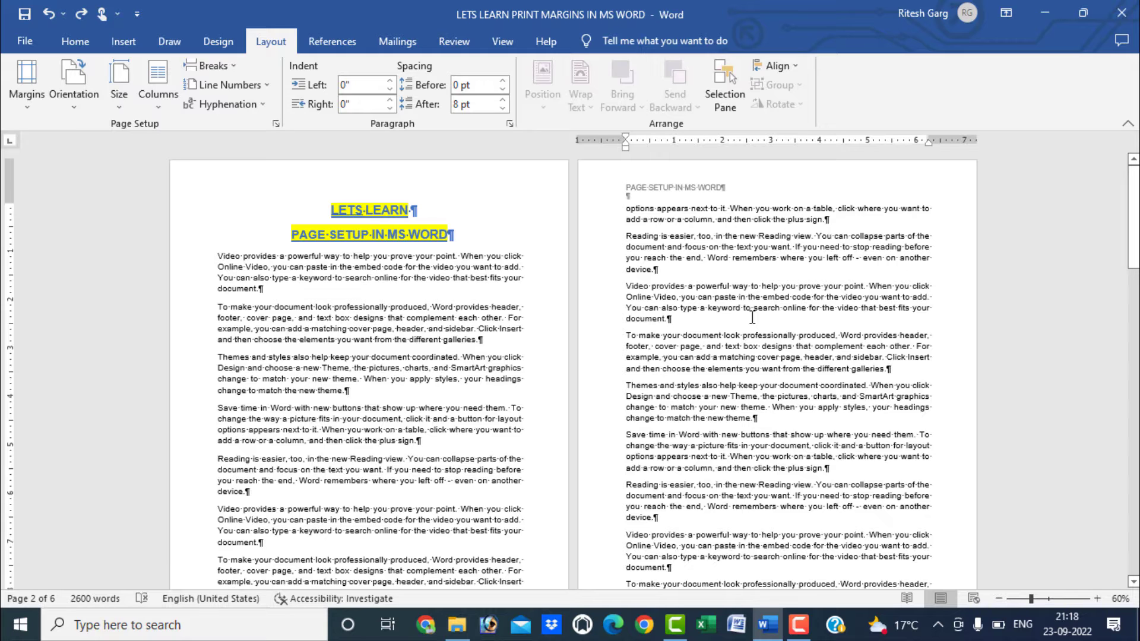
{"action": "scroll", "coordinate": [753, 355], "scroll_direction": "down", "scroll_amount": 1}
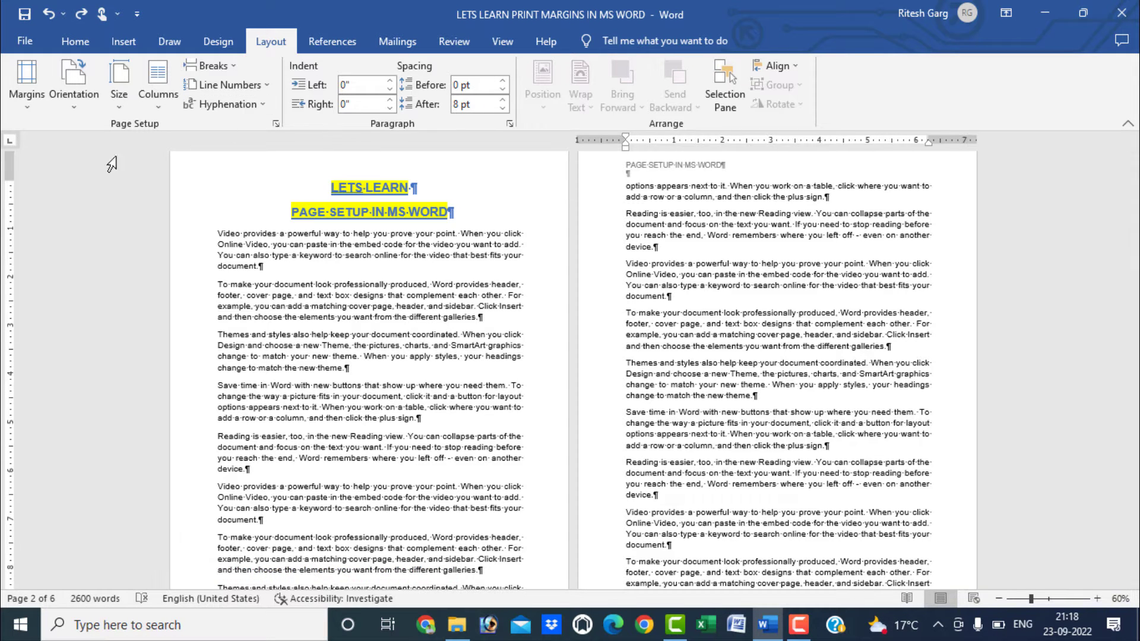
{"action": "double_click", "coordinate": [12, 230]}
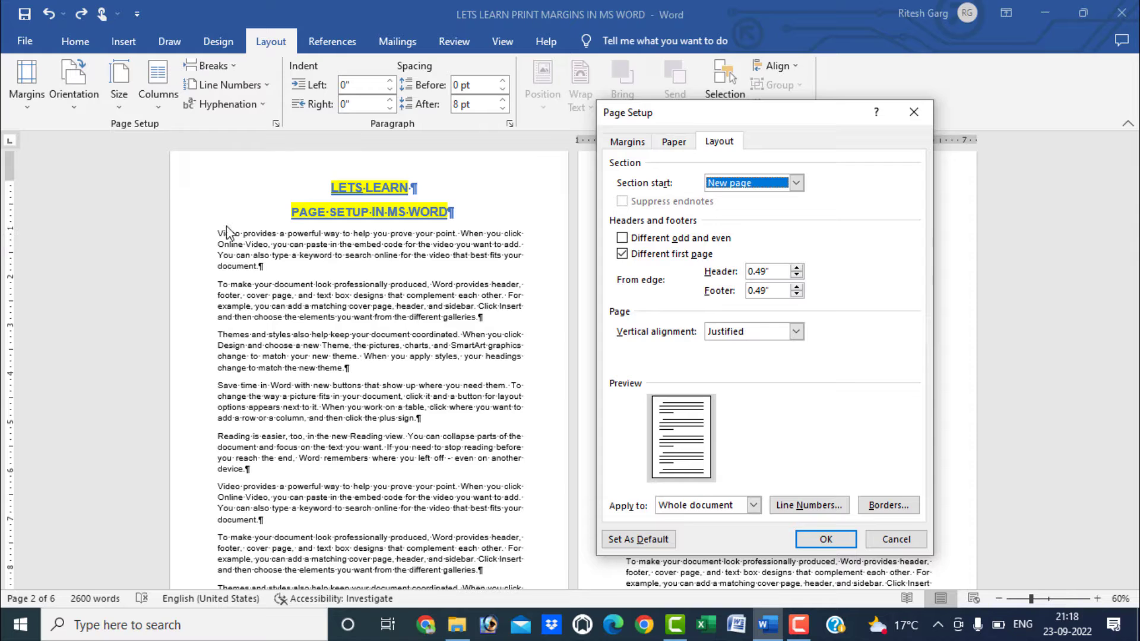
{"action": "left_click", "coordinate": [796, 183]}
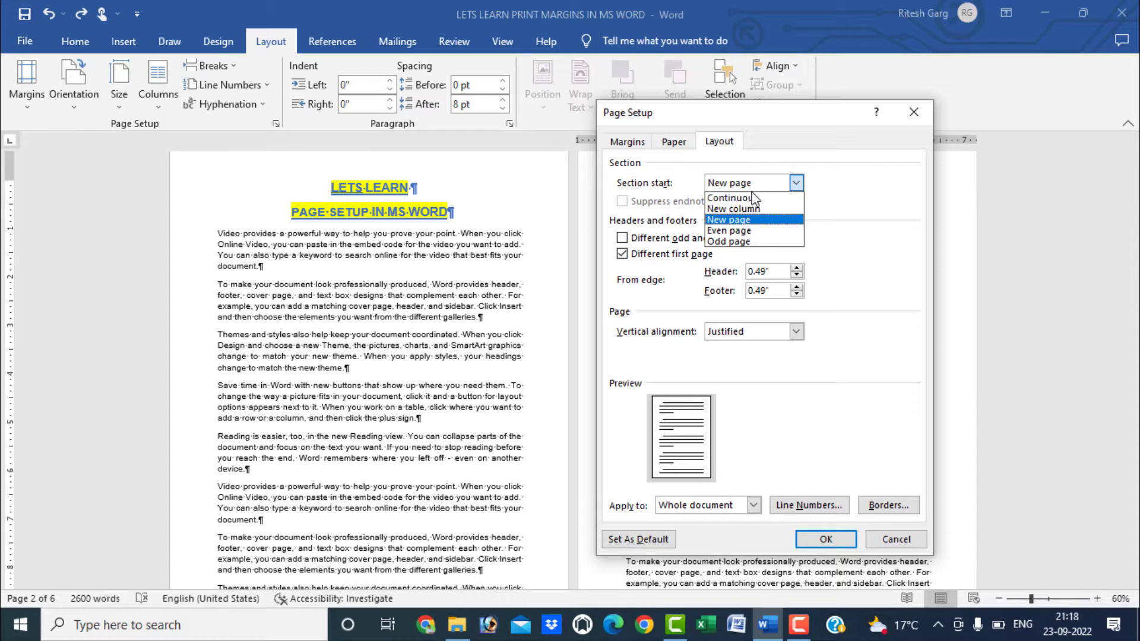
{"action": "left_click", "coordinate": [745, 231]}
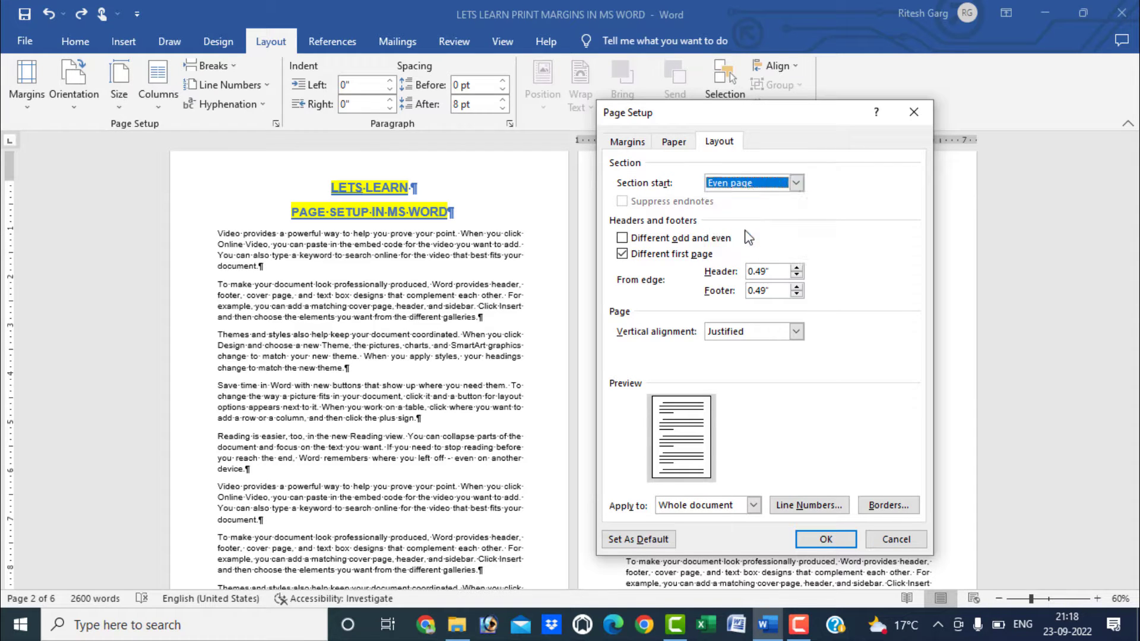
{"action": "left_click", "coordinate": [707, 503]}
{"action": "left_click", "coordinate": [701, 528]}
{"action": "left_click_drag", "start_coordinate": [762, 129], "coordinate": [411, 144]}
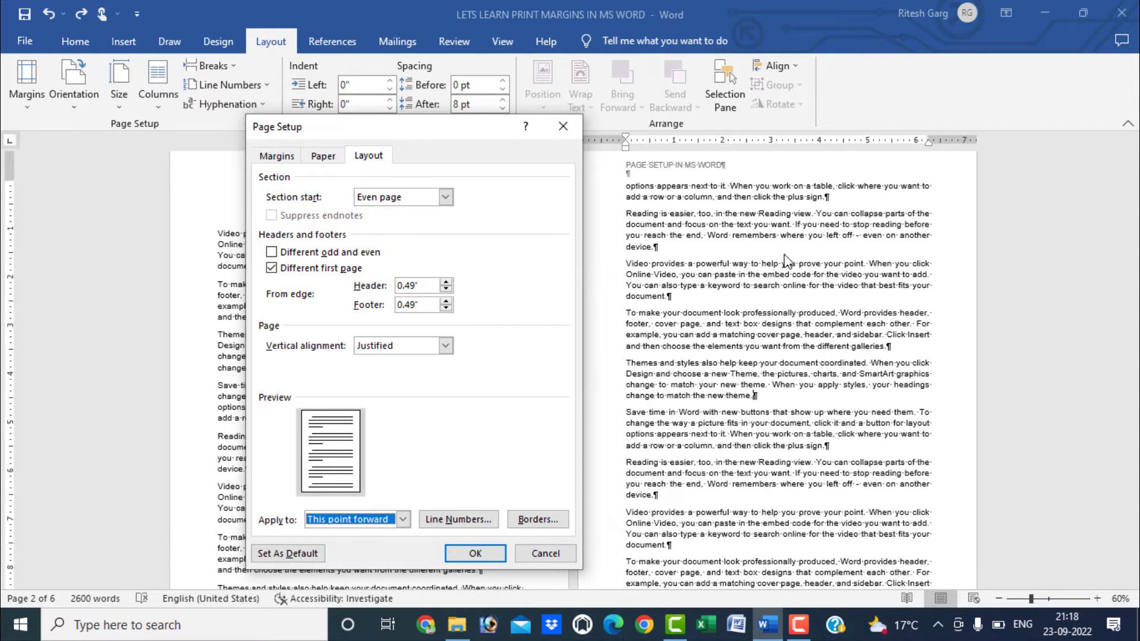
{"action": "left_click", "coordinate": [474, 553]}
Examine the even-page section break at the end of the second page and the page that follows it.
{"action": "scroll", "coordinate": [663, 461], "scroll_direction": "up", "scroll_amount": 3}
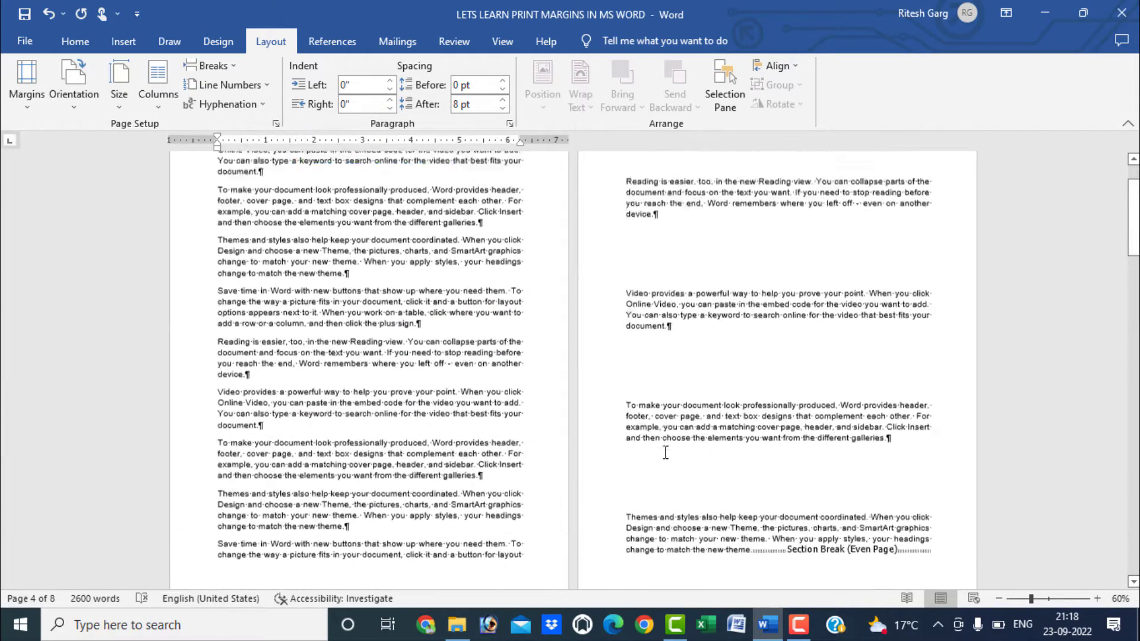
{"action": "scroll", "coordinate": [664, 461], "scroll_direction": "down", "scroll_amount": 7}
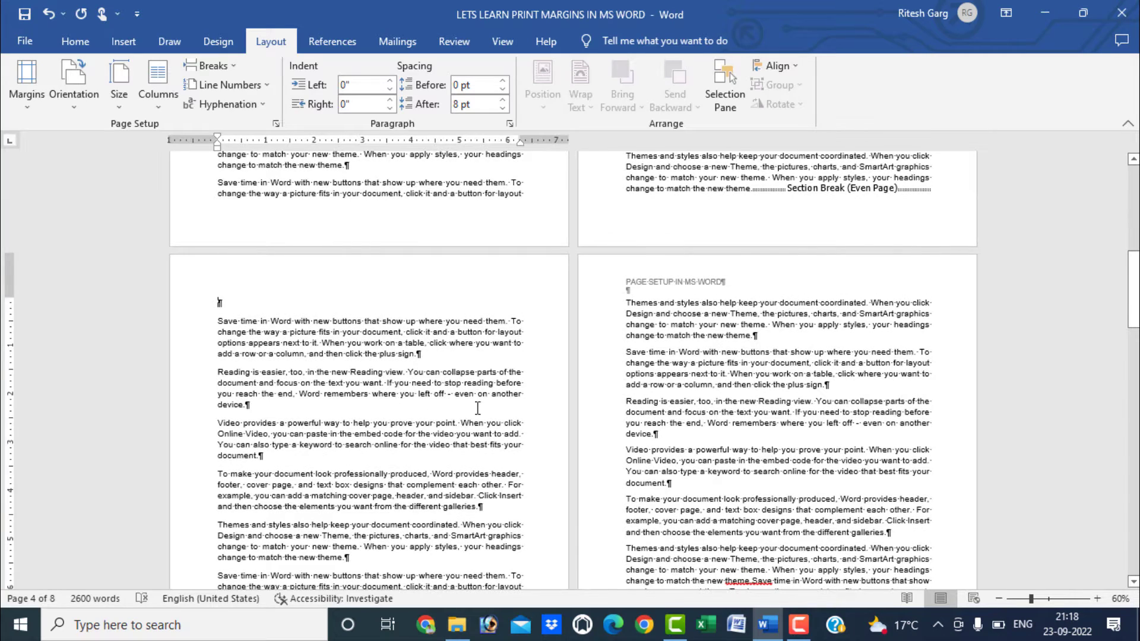
{"action": "scroll", "coordinate": [473, 407], "scroll_direction": "up", "scroll_amount": 15}
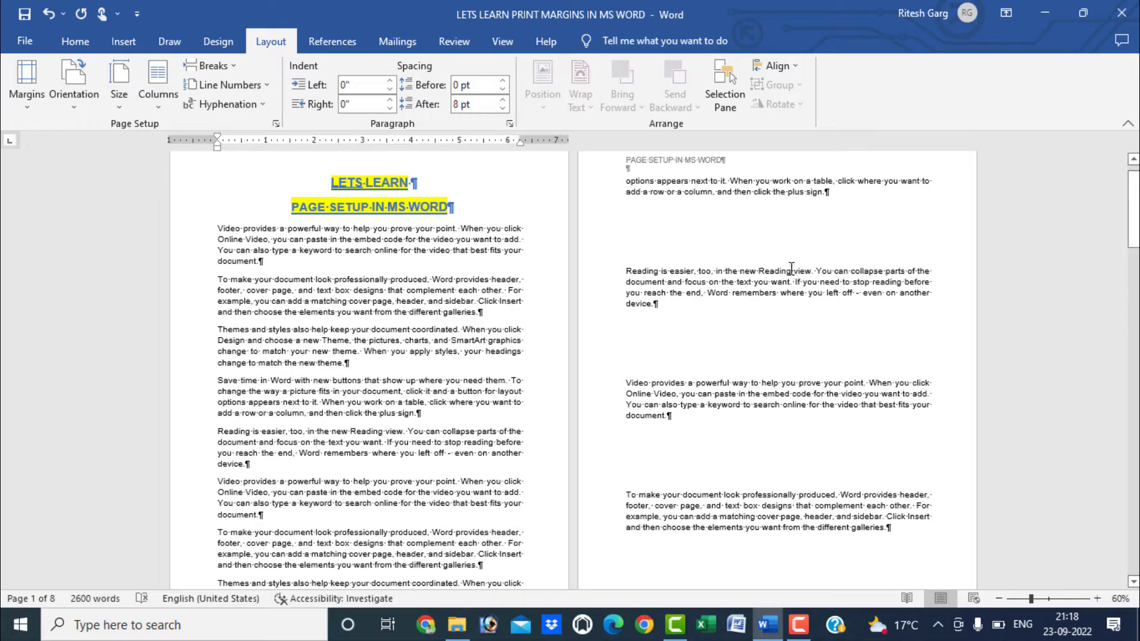
{"action": "scroll", "coordinate": [780, 351], "scroll_direction": "down", "scroll_amount": 4}
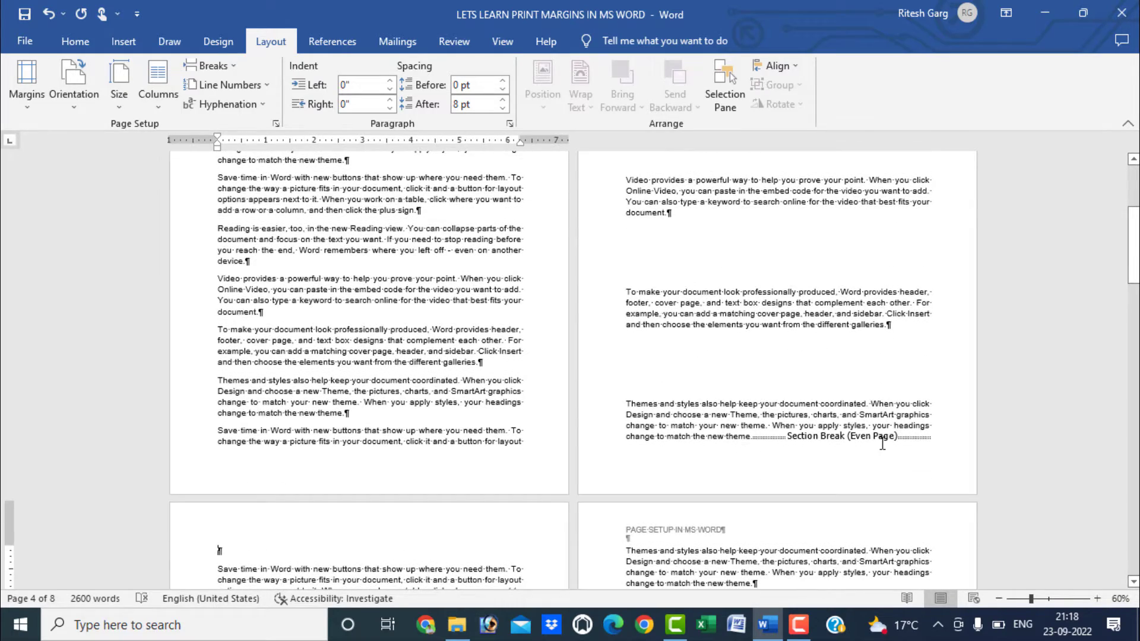
{"action": "scroll", "coordinate": [879, 449], "scroll_direction": "down", "scroll_amount": 6}
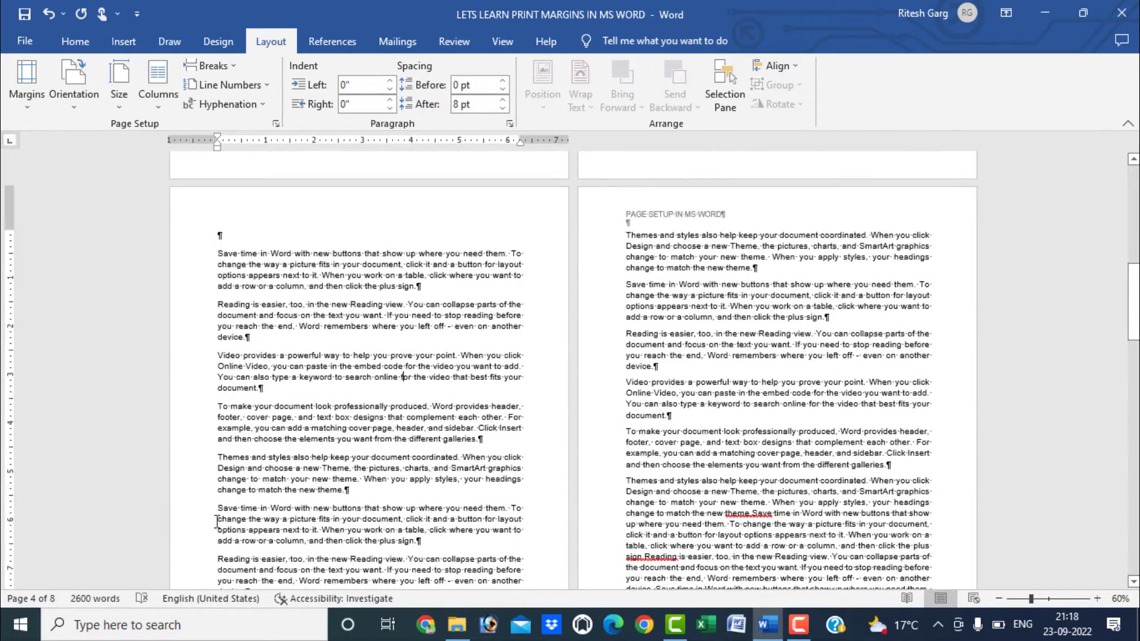
{"action": "scroll", "coordinate": [778, 340], "scroll_direction": "up", "scroll_amount": 6}
{"action": "scroll", "coordinate": [777, 340], "scroll_direction": "up", "scroll_amount": 12}
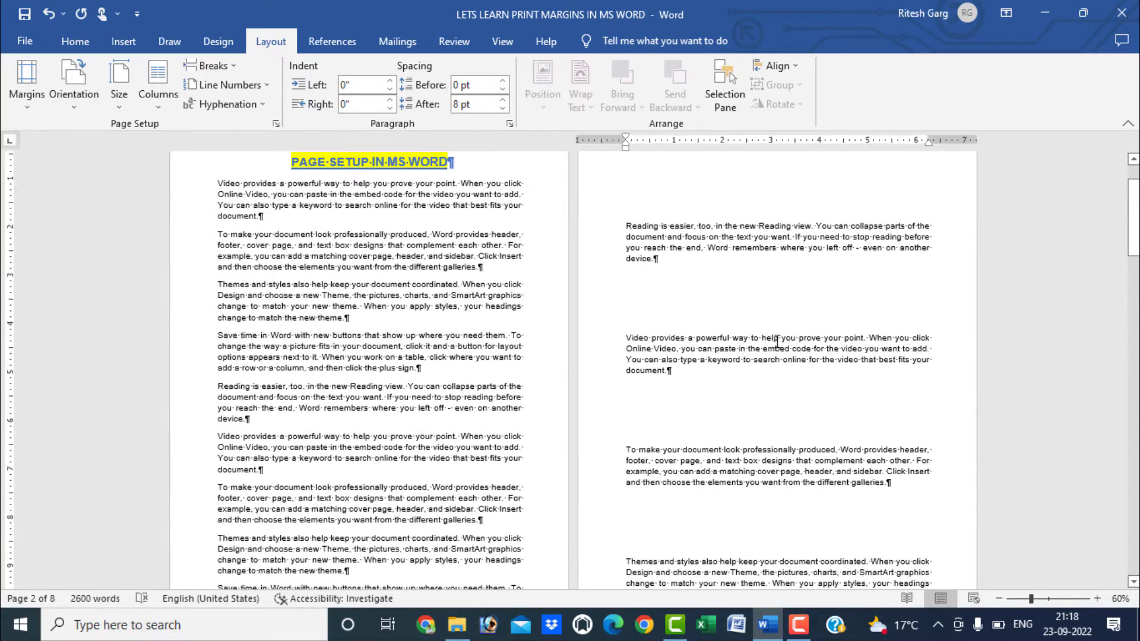
{"action": "scroll", "coordinate": [740, 375], "scroll_direction": "down", "scroll_amount": 12}
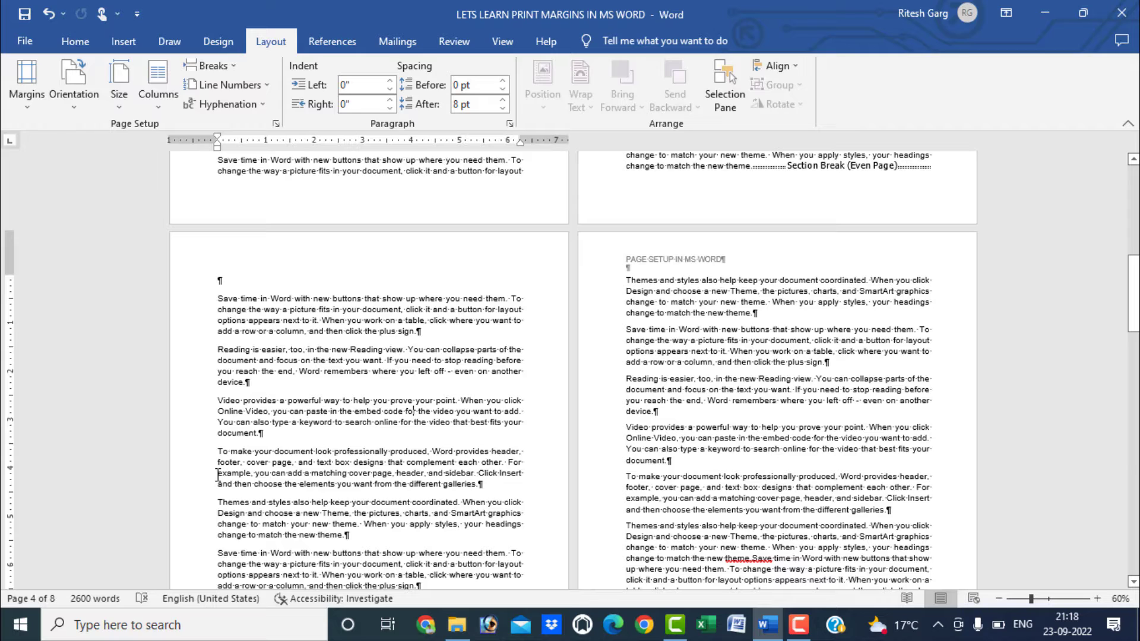
{"action": "scroll", "coordinate": [217, 475], "scroll_direction": "up", "scroll_amount": 8}
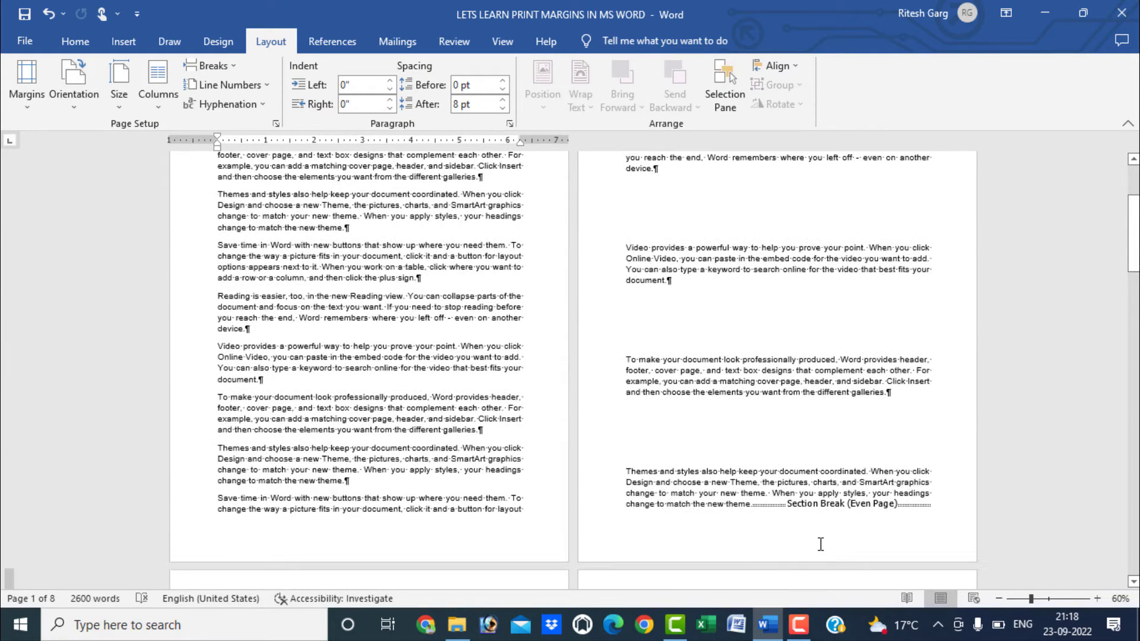
Check the page numbering before and after the even-page section break, and undo the break.
{"action": "left_click", "coordinate": [786, 378]}
{"action": "scroll", "coordinate": [789, 386], "scroll_direction": "down", "scroll_amount": 8}
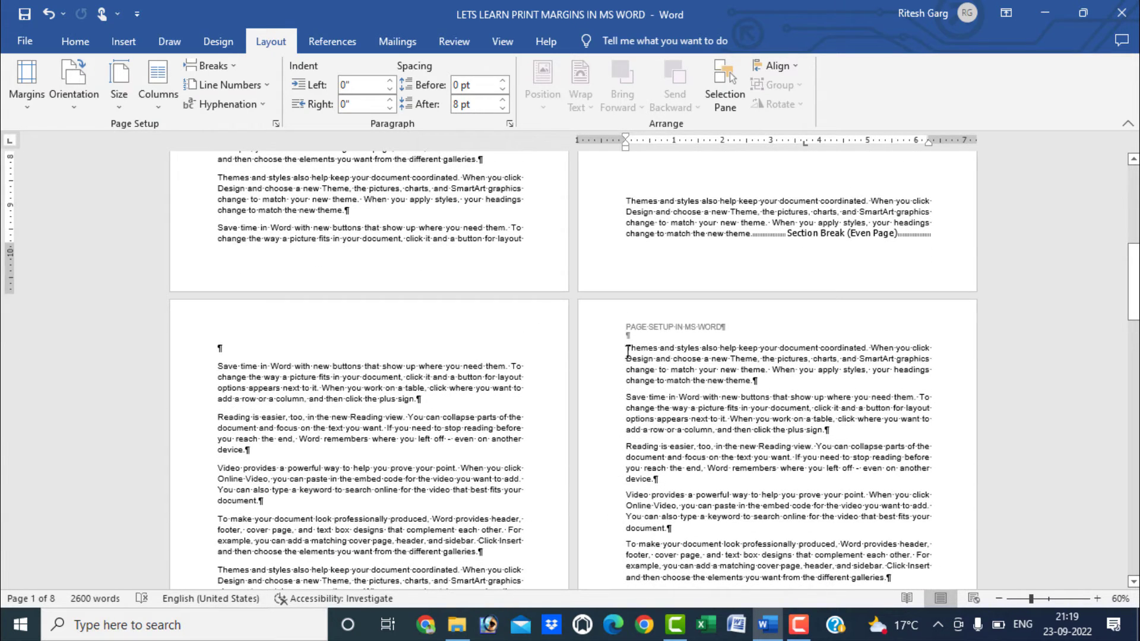
{"action": "scroll", "coordinate": [602, 350], "scroll_direction": "down", "scroll_amount": 3}
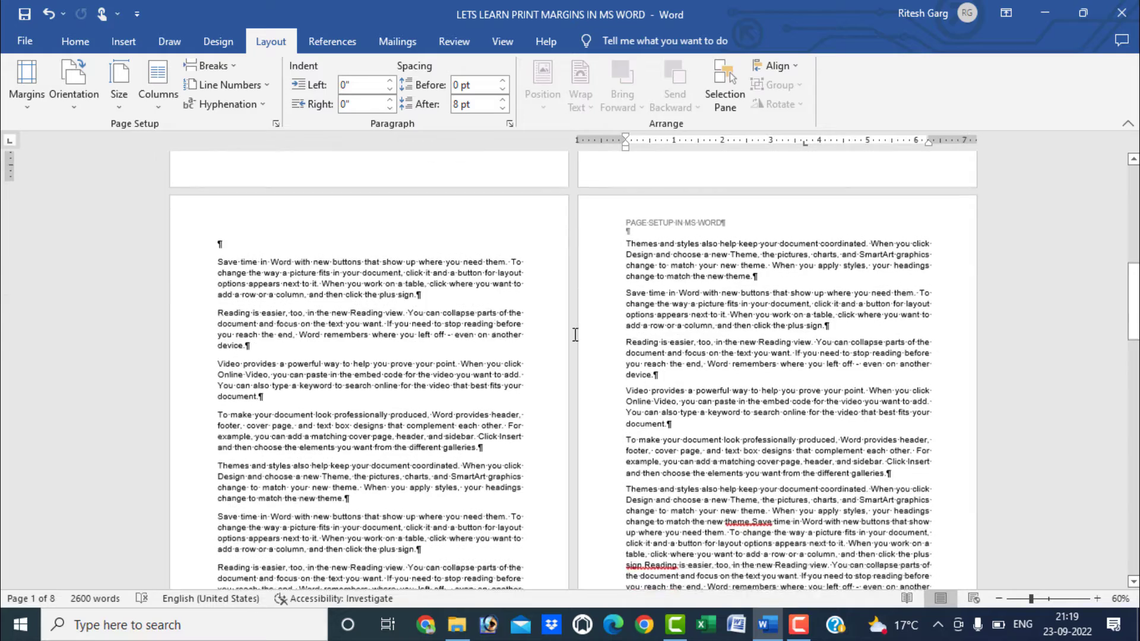
{"action": "left_click", "coordinate": [365, 320]}
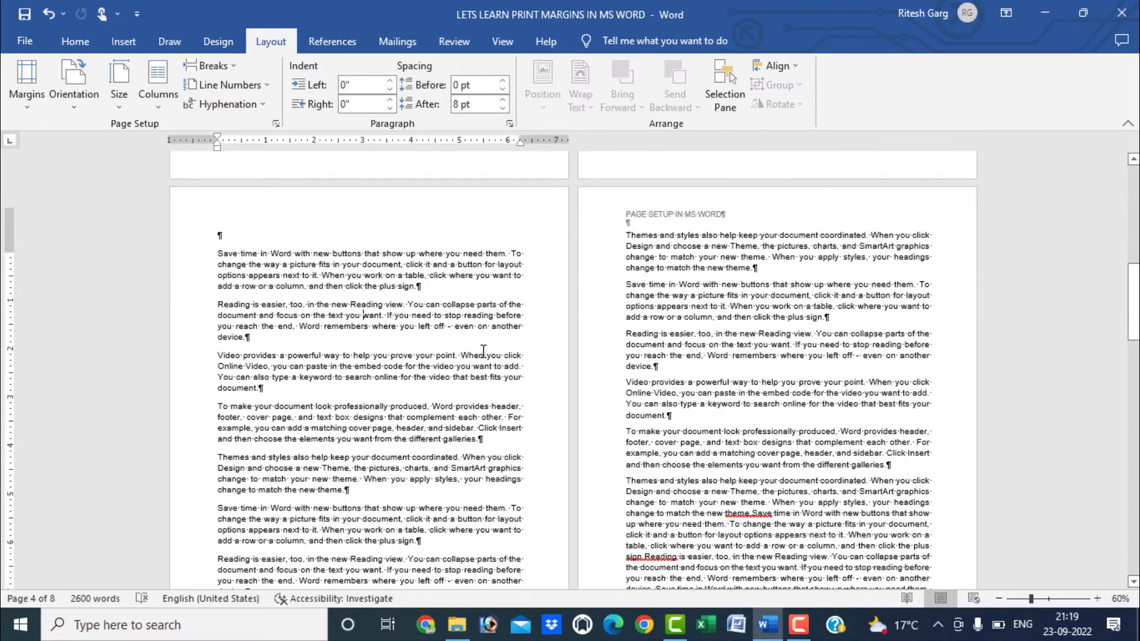
{"action": "scroll", "coordinate": [481, 350], "scroll_direction": "up", "scroll_amount": 10}
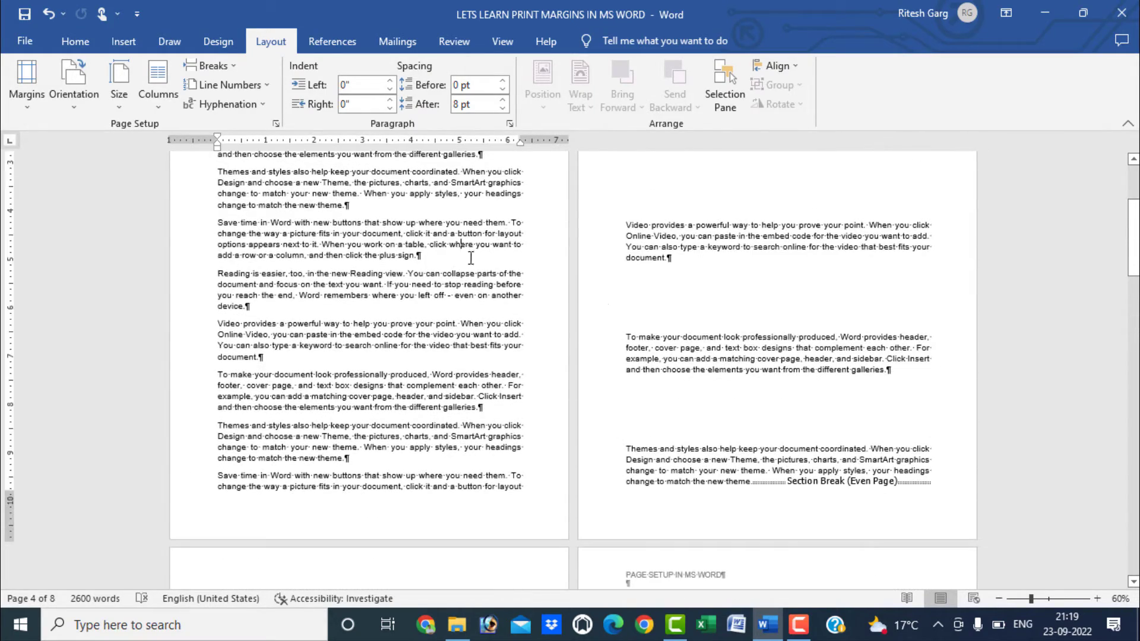
{"action": "scroll", "coordinate": [484, 279], "scroll_direction": "up", "scroll_amount": 5}
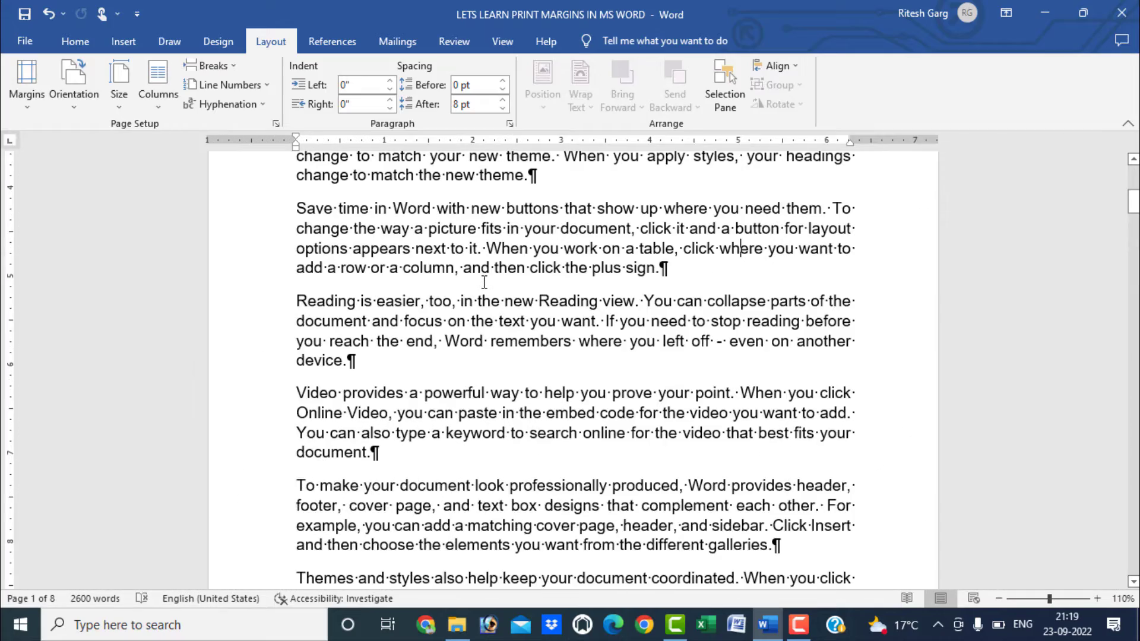
{"action": "scroll", "coordinate": [509, 288], "scroll_direction": "down", "scroll_amount": 2}
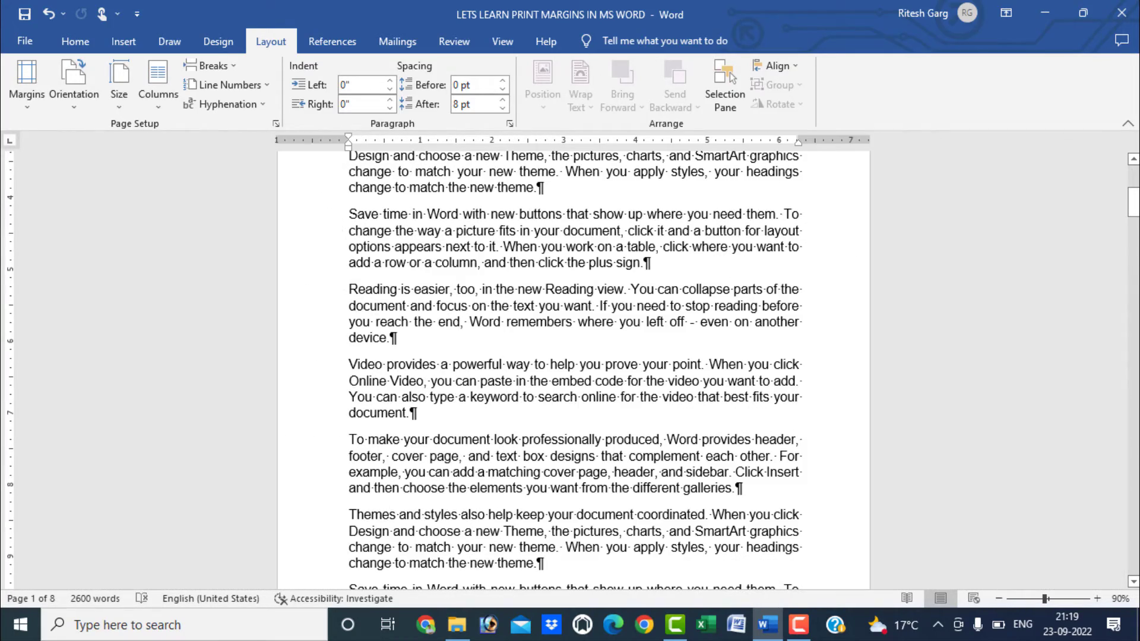
{"action": "left_click_drag", "start_coordinate": [1132, 231], "coordinate": [1133, 305]}
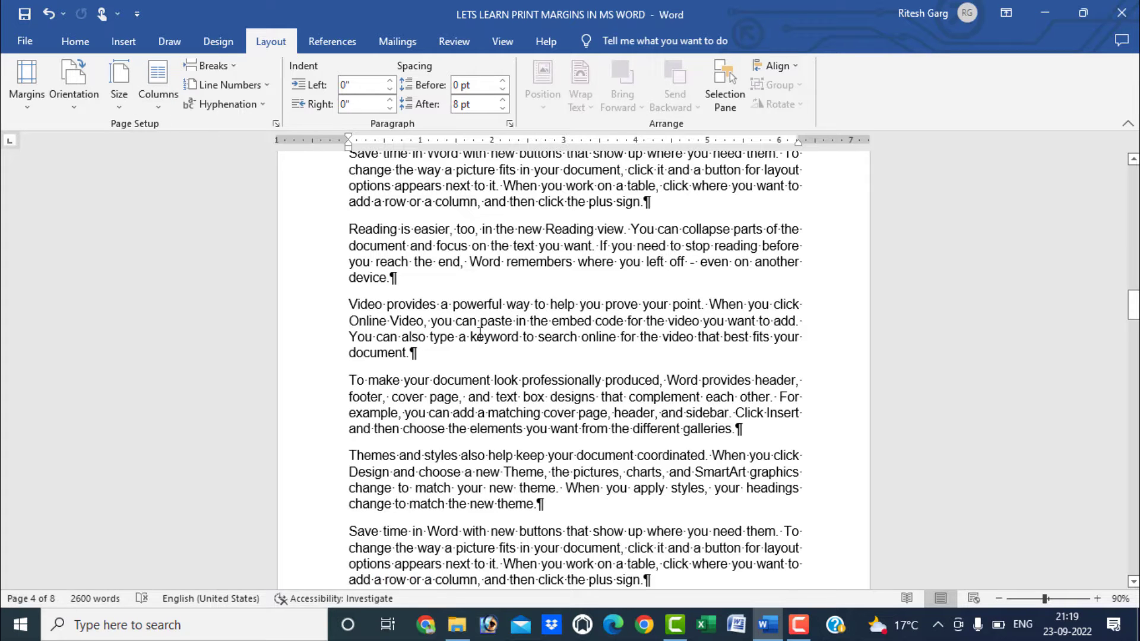
{"action": "scroll", "coordinate": [478, 335], "scroll_direction": "up", "scroll_amount": 15}
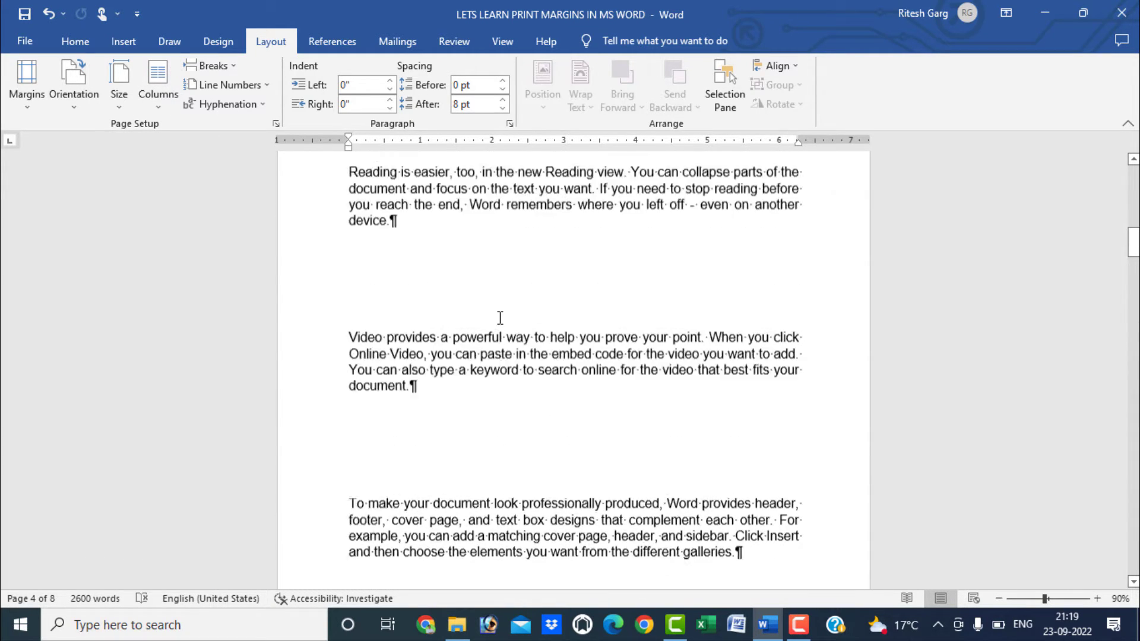
{"action": "scroll", "coordinate": [500, 318], "scroll_direction": "up", "scroll_amount": 8}
{"action": "scroll", "coordinate": [498, 321], "scroll_direction": "down", "scroll_amount": 5, "text": "ctrl"}
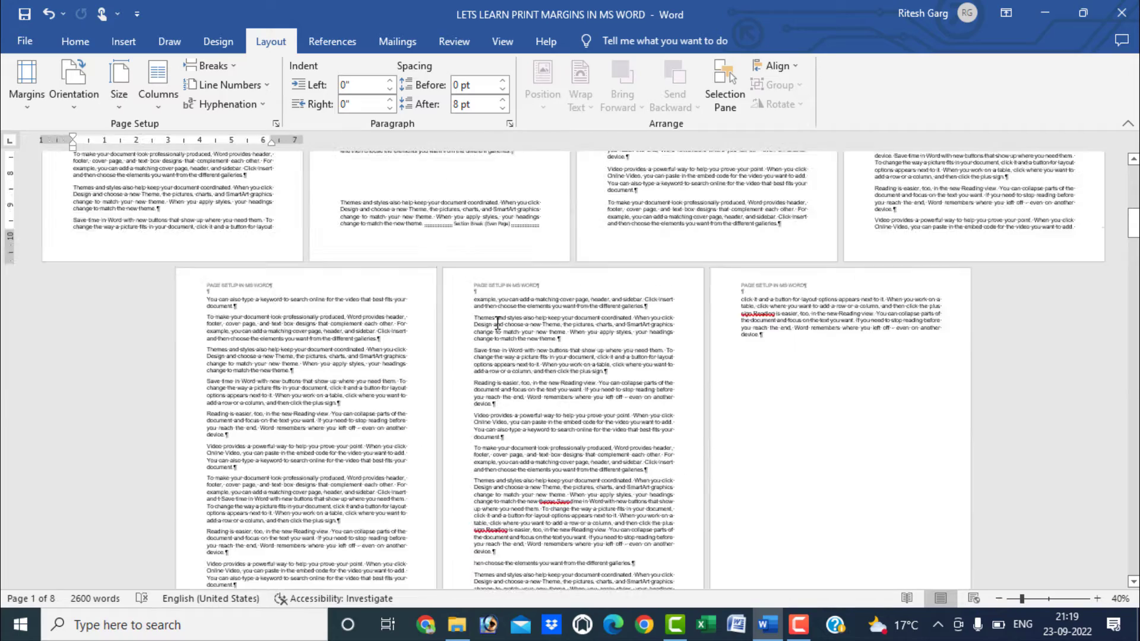
{"action": "scroll", "coordinate": [505, 325], "scroll_direction": "up", "scroll_amount": 5}
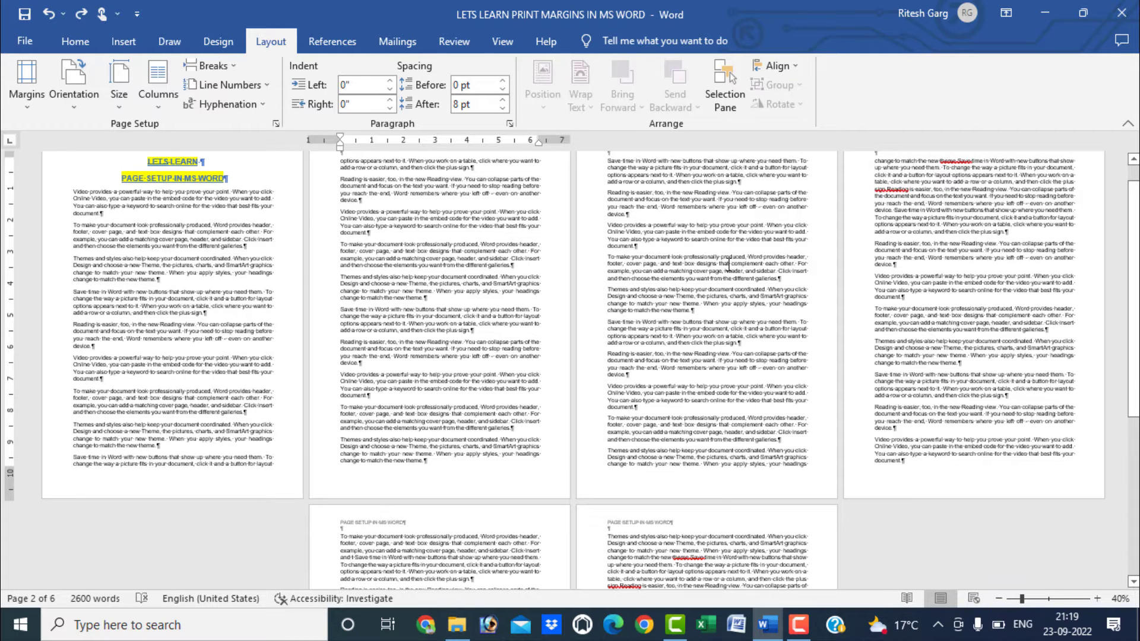
Insert an Odd page section break after the third page's first "Video provides" paragraph, applied from this point forward.
{"action": "left_click", "coordinate": [687, 233]}
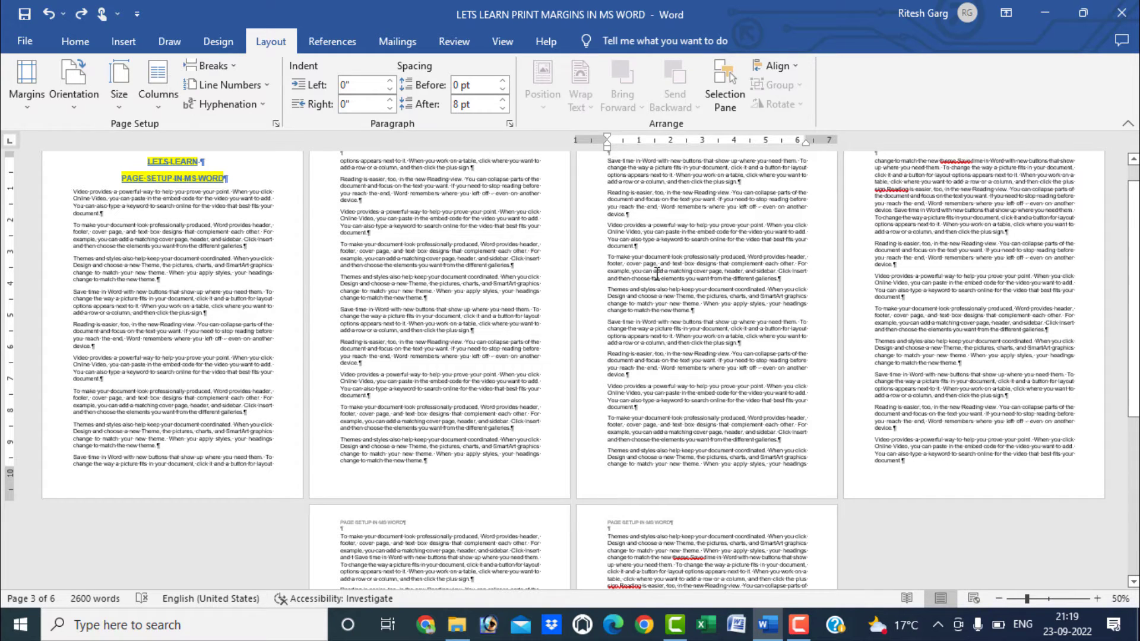
{"action": "scroll", "coordinate": [657, 274], "scroll_direction": "up", "scroll_amount": 5}
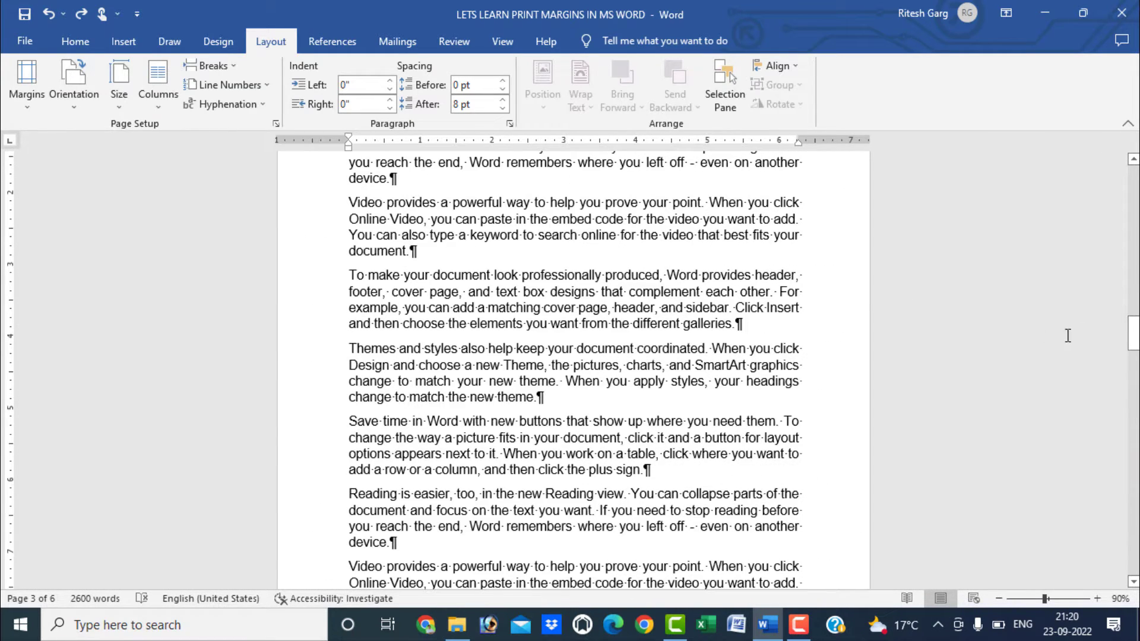
{"action": "left_click_drag", "start_coordinate": [1133, 333], "coordinate": [1133, 330]}
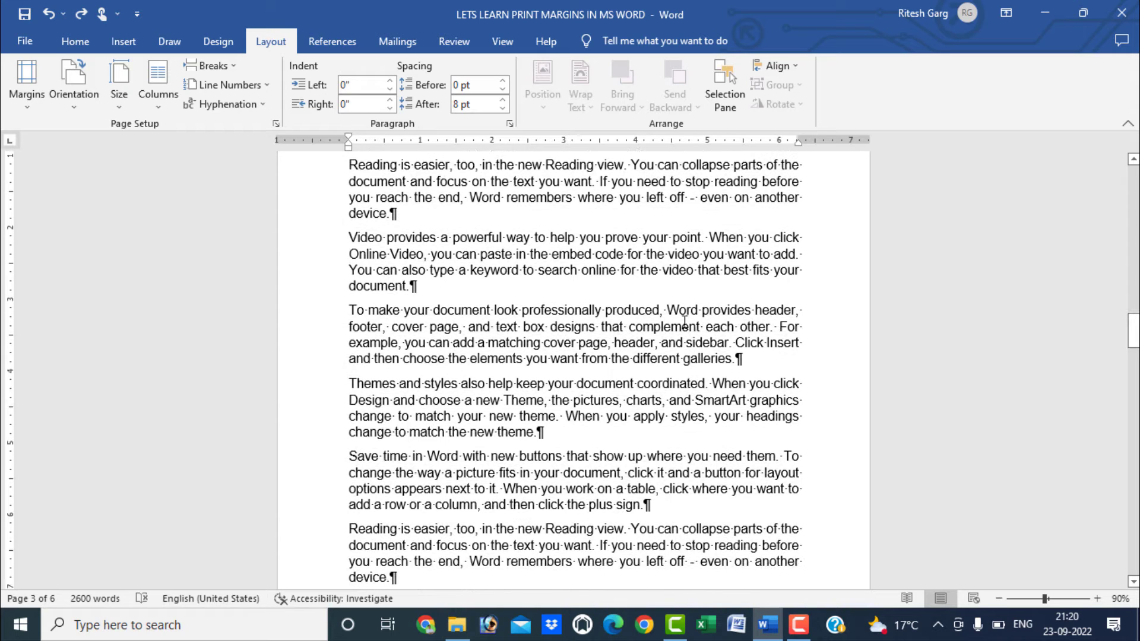
{"action": "double_click", "coordinate": [11, 283]}
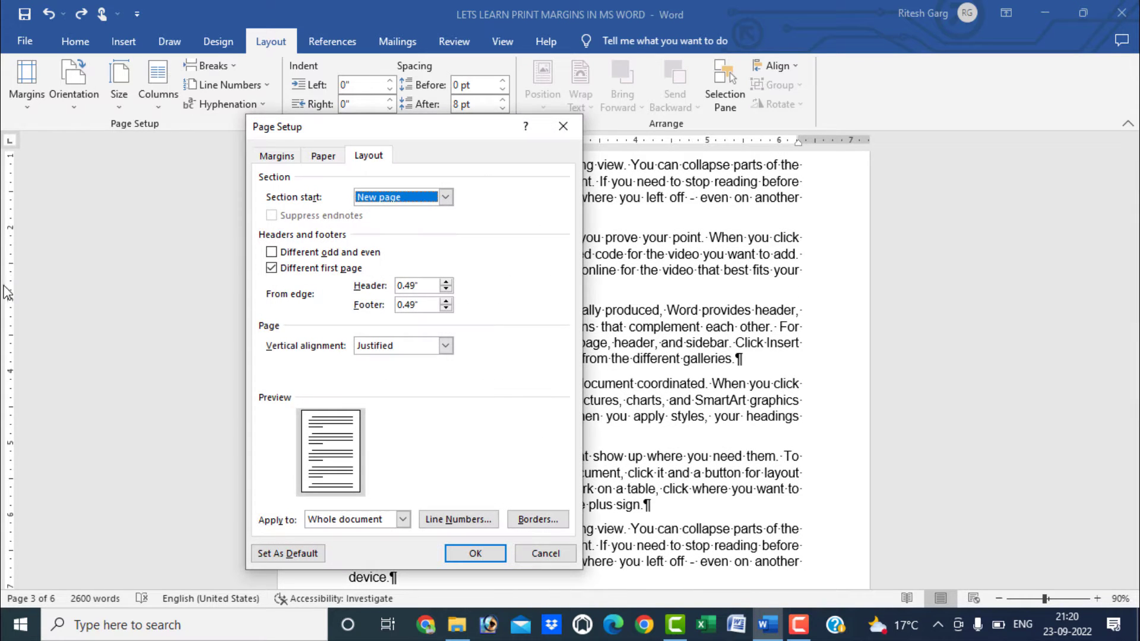
{"action": "left_click", "coordinate": [385, 197]}
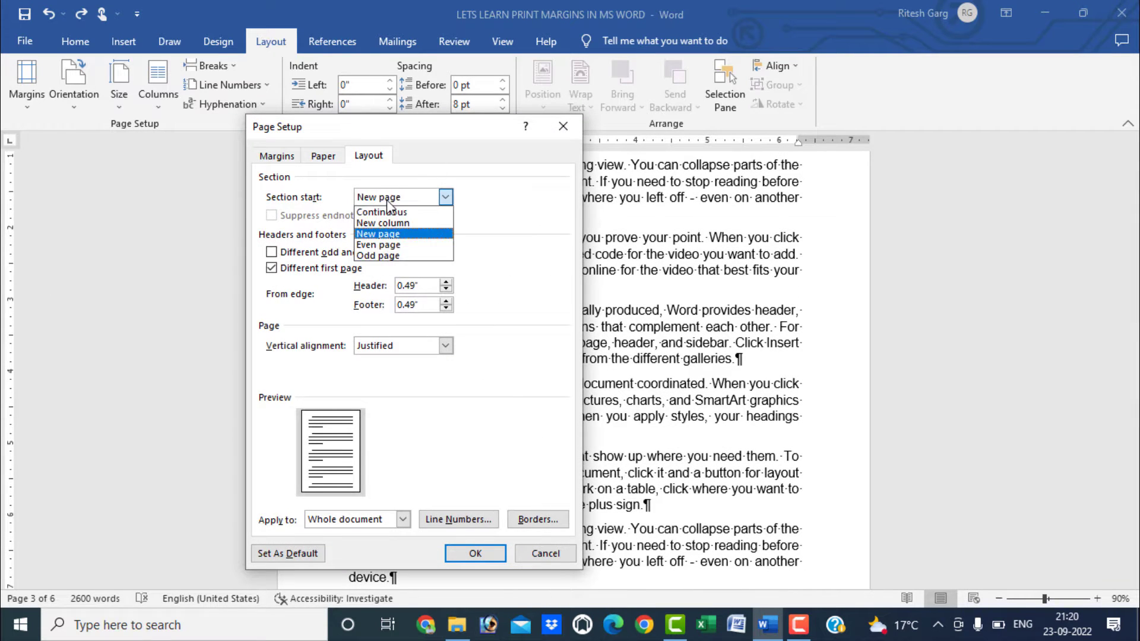
{"action": "left_click", "coordinate": [390, 255]}
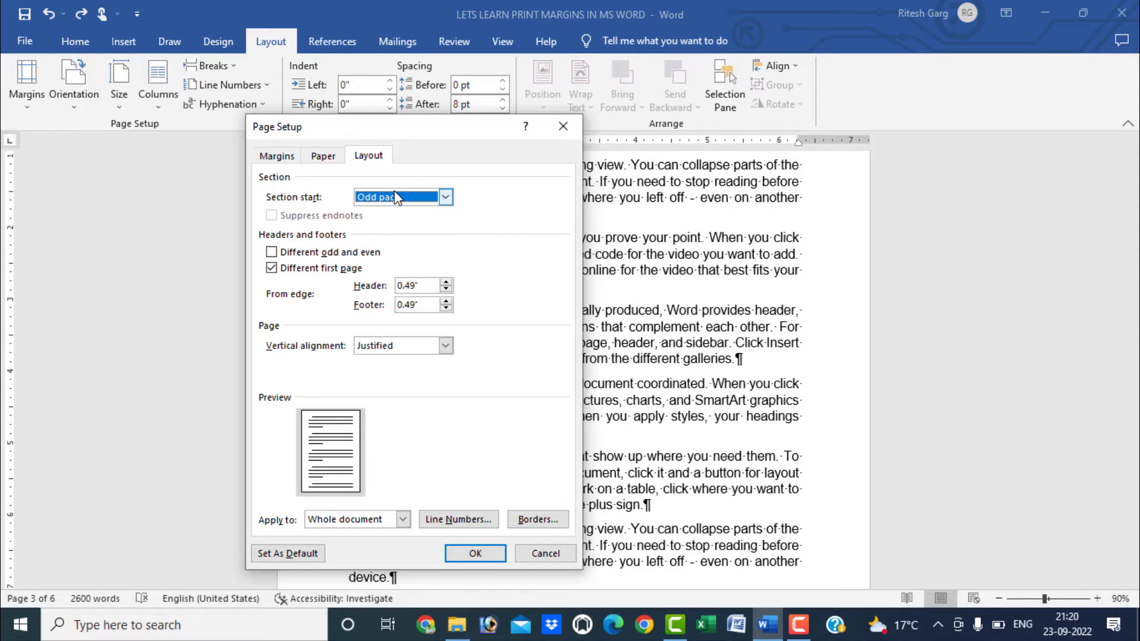
{"action": "left_click", "coordinate": [356, 520]}
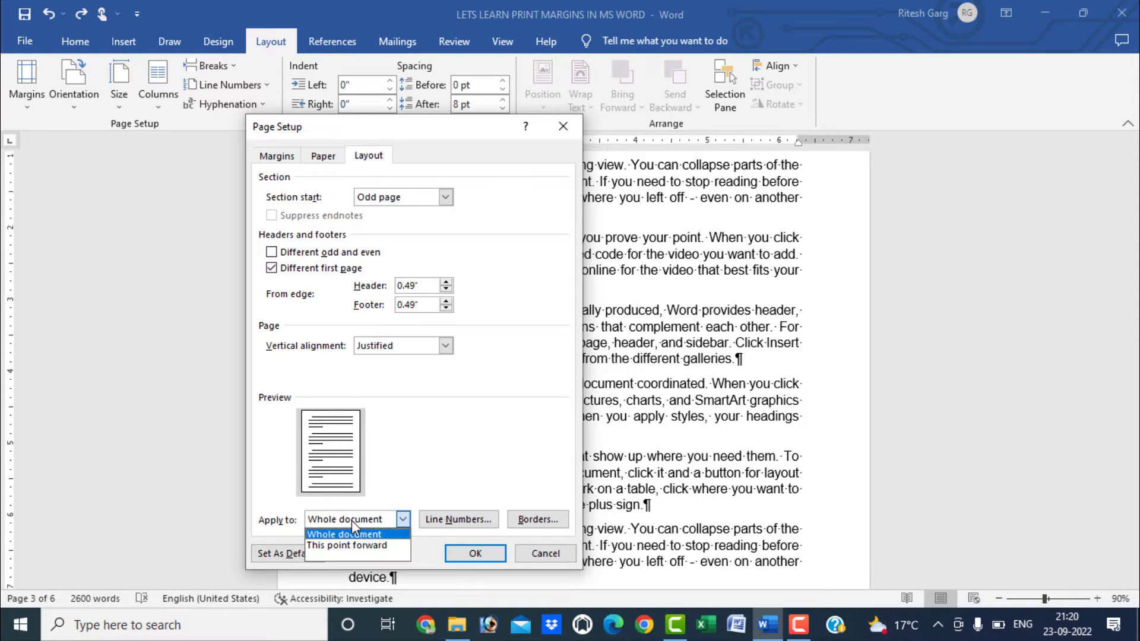
{"action": "left_click", "coordinate": [355, 545]}
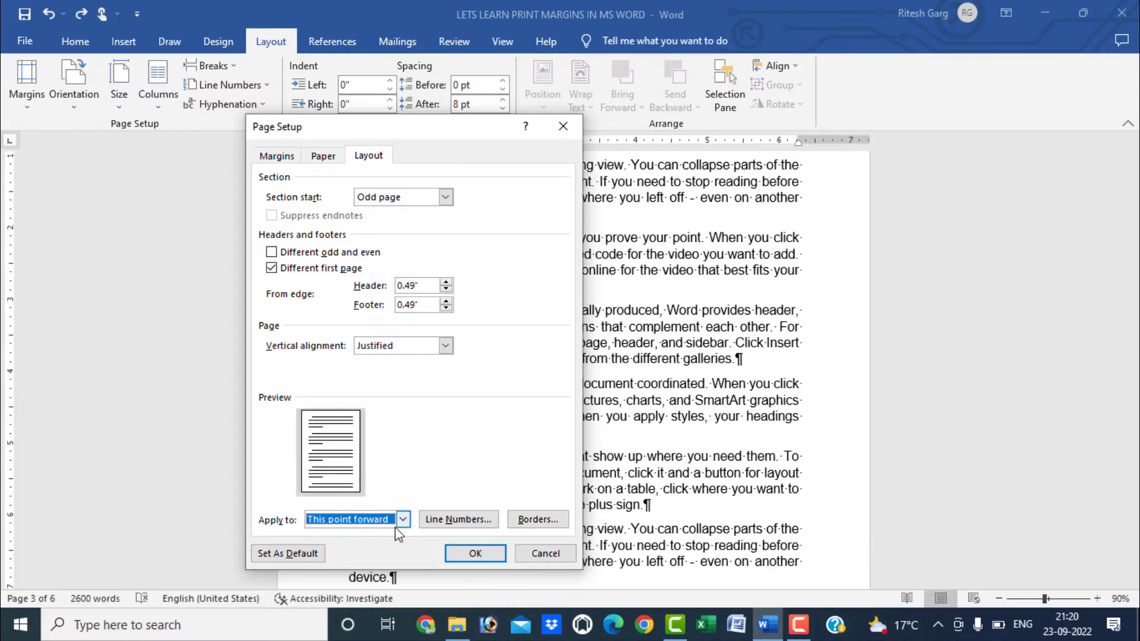
{"action": "left_click", "coordinate": [475, 554]}
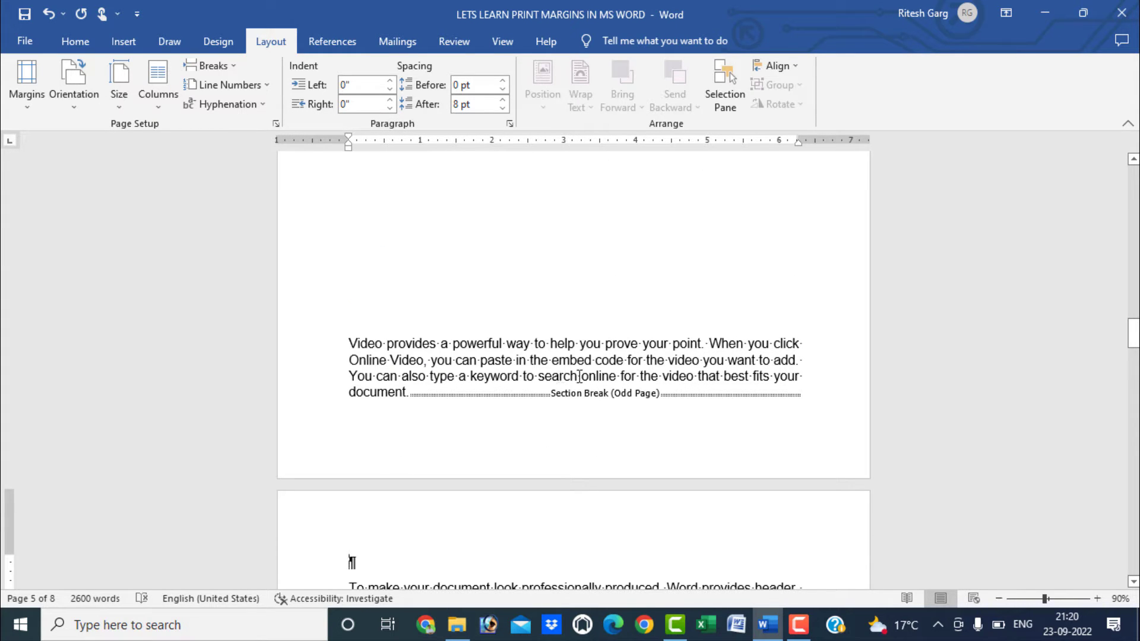
Examine the odd-page section break and the number of the page that follows it.
{"action": "left_click_drag", "start_coordinate": [1133, 332], "coordinate": [1133, 356]}
{"action": "left_click", "coordinate": [701, 359]}
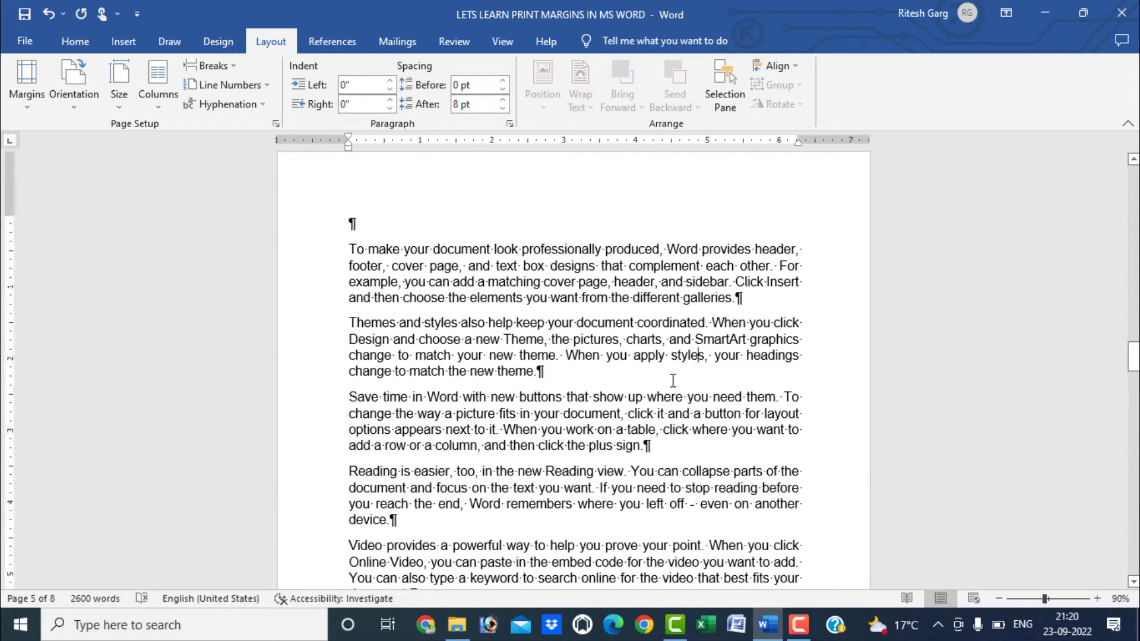
{"action": "scroll", "coordinate": [673, 381], "scroll_direction": "up", "scroll_amount": 3}
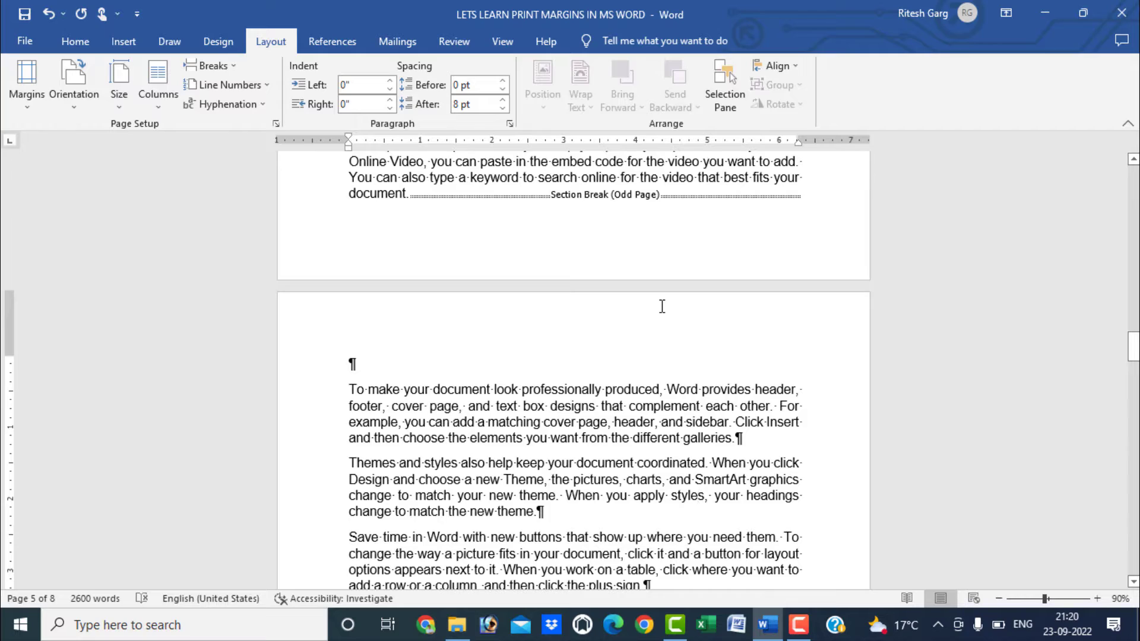
Undo the odd-page section break inserted on the third page.
{"action": "scroll", "coordinate": [657, 311], "scroll_direction": "down", "scroll_amount": 4}
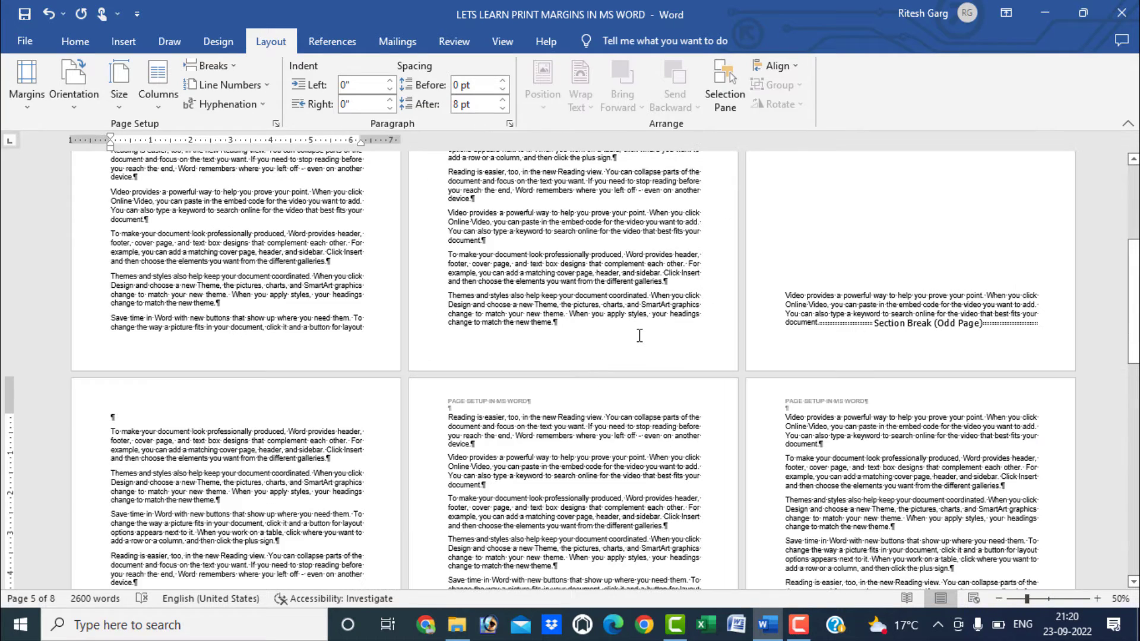
{"action": "key", "text": "ctrl+z"}
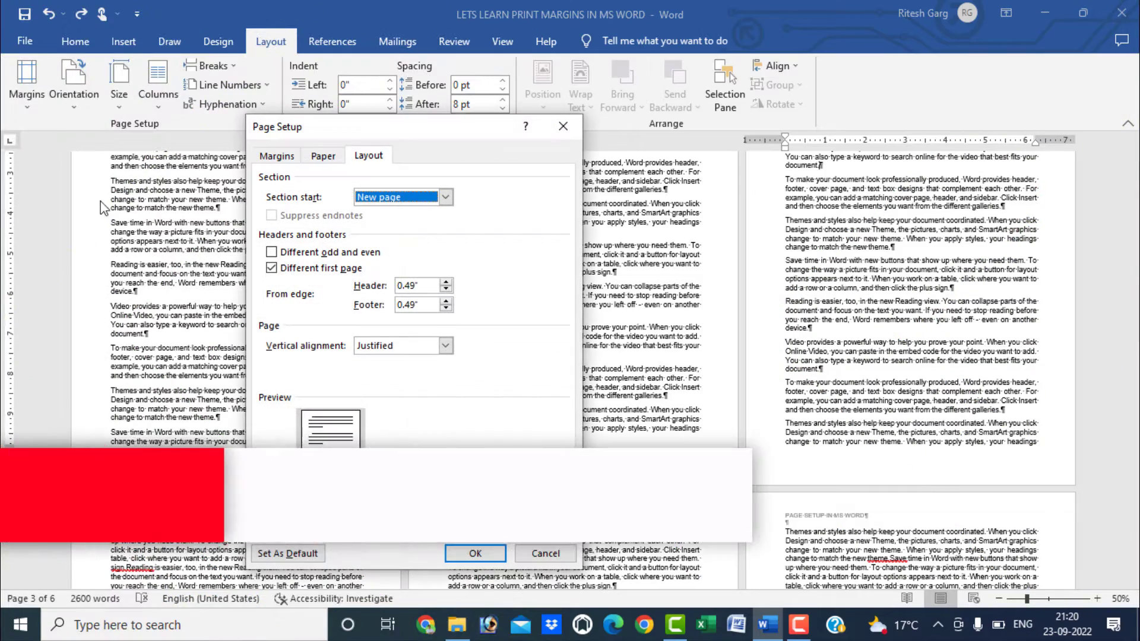
Review the header and footer options in the Page Setup layout settings, close the dialog and look over the pages.
{"action": "left_click_drag", "start_coordinate": [281, 138], "coordinate": [502, 144]}
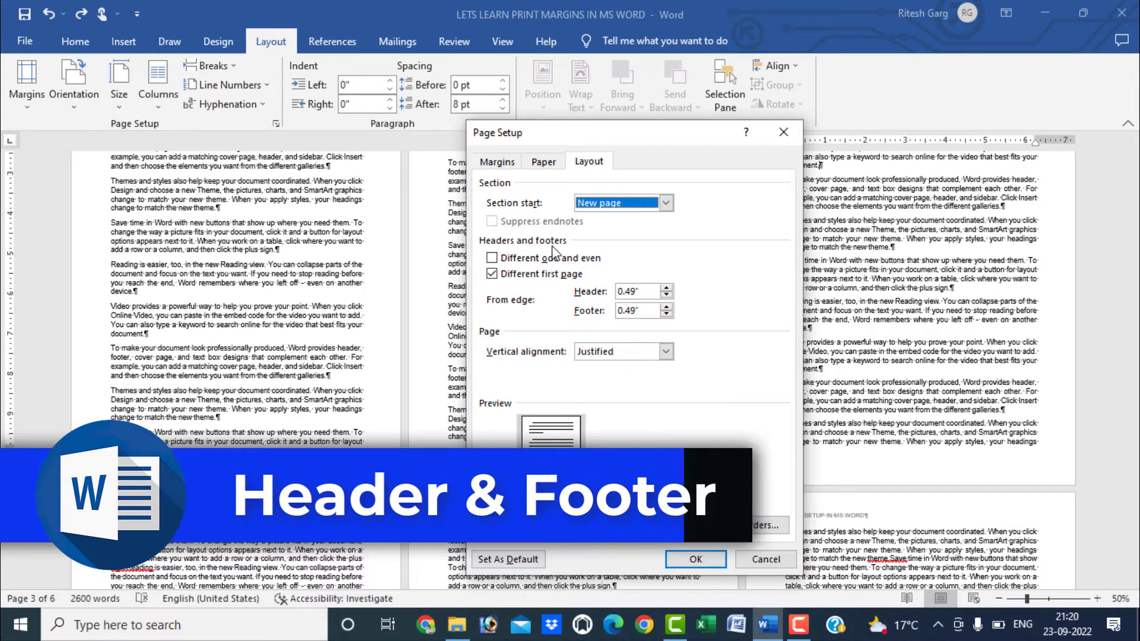
{"action": "left_click", "coordinate": [750, 562]}
{"action": "scroll", "coordinate": [496, 313], "scroll_direction": "up", "scroll_amount": 4}
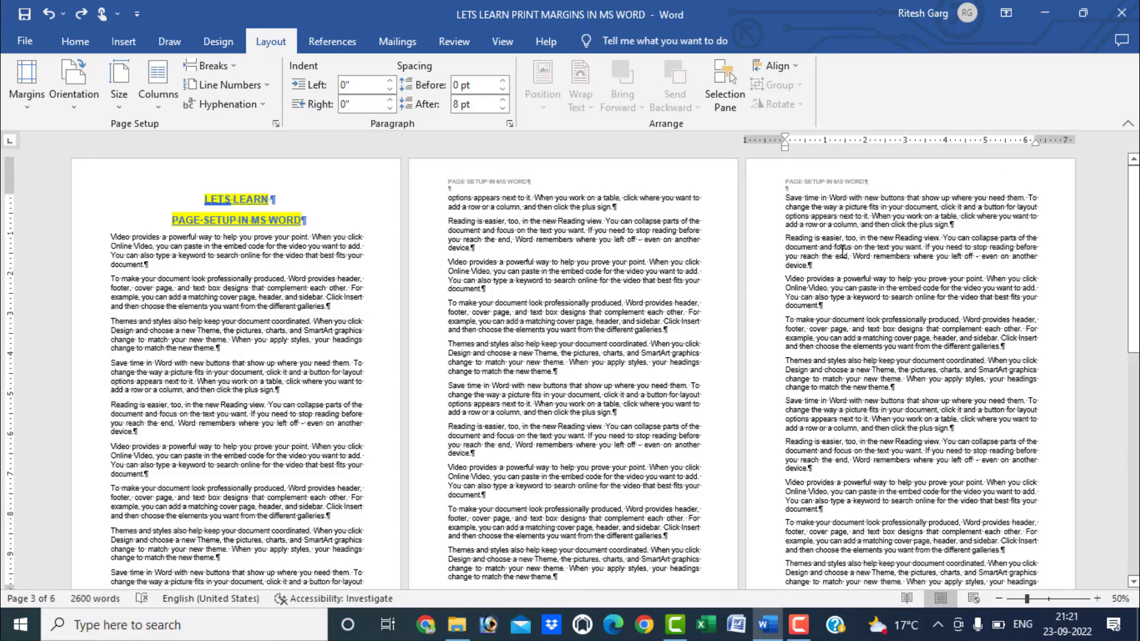
{"action": "scroll", "coordinate": [842, 332], "scroll_direction": "down", "scroll_amount": 5}
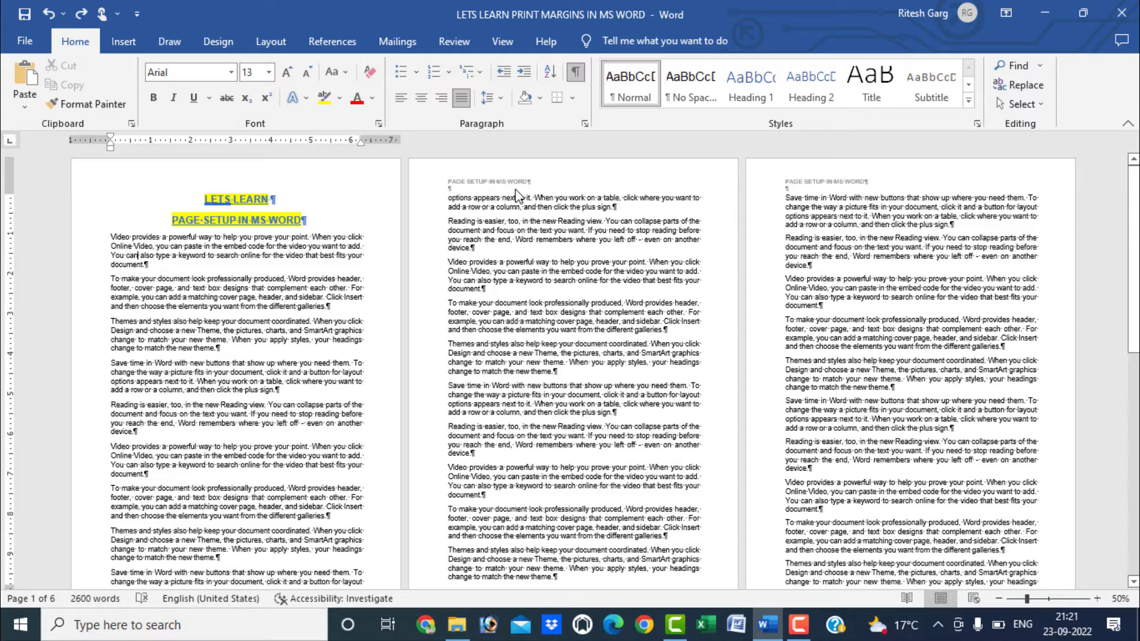
Delete the header text "PAGE SETUP IN MS WORD" on the second page and return to the body text.
{"action": "left_click", "coordinate": [516, 196]}
{"action": "scroll", "coordinate": [516, 196], "scroll_direction": "up", "scroll_amount": 6, "text": "ctrl"}
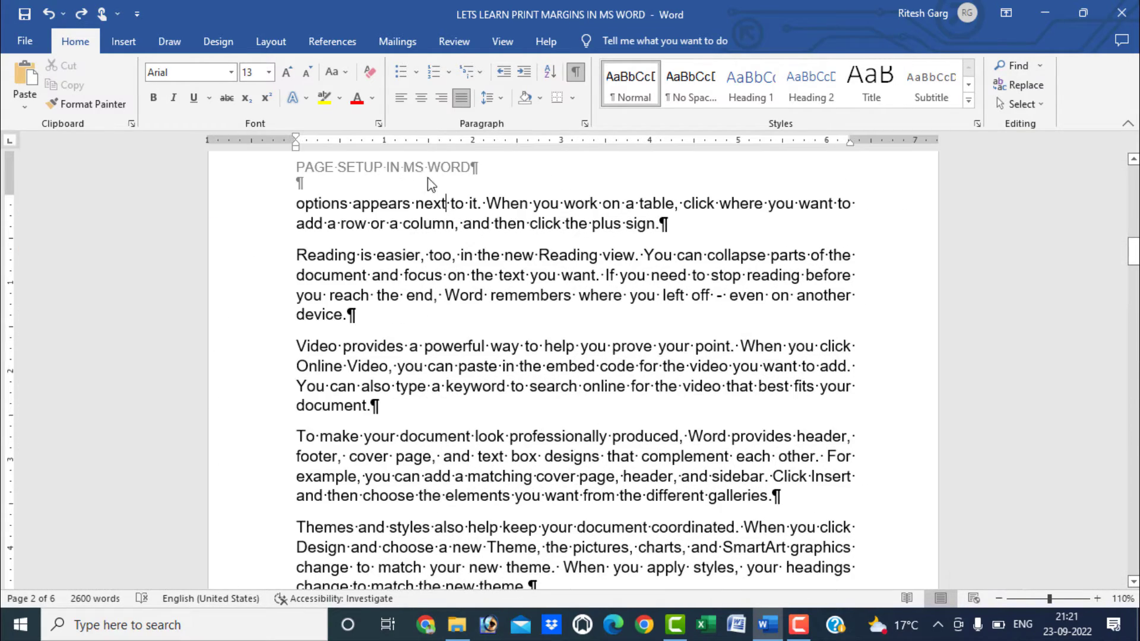
{"action": "scroll", "coordinate": [458, 208], "scroll_direction": "up", "scroll_amount": 3}
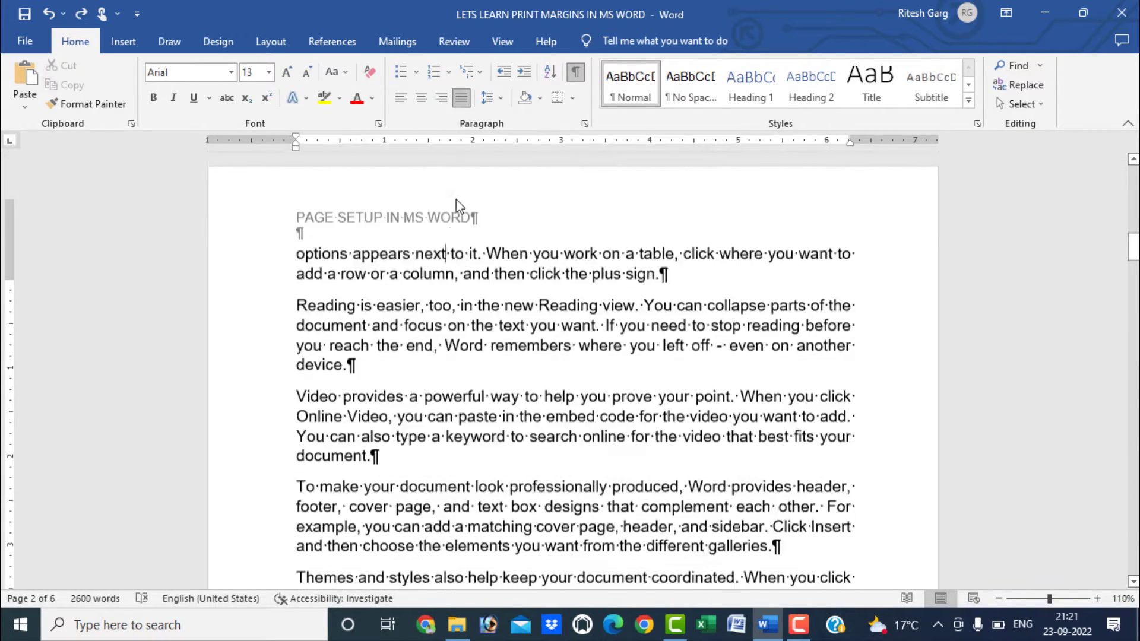
{"action": "scroll", "coordinate": [461, 299], "scroll_direction": "down", "scroll_amount": 1}
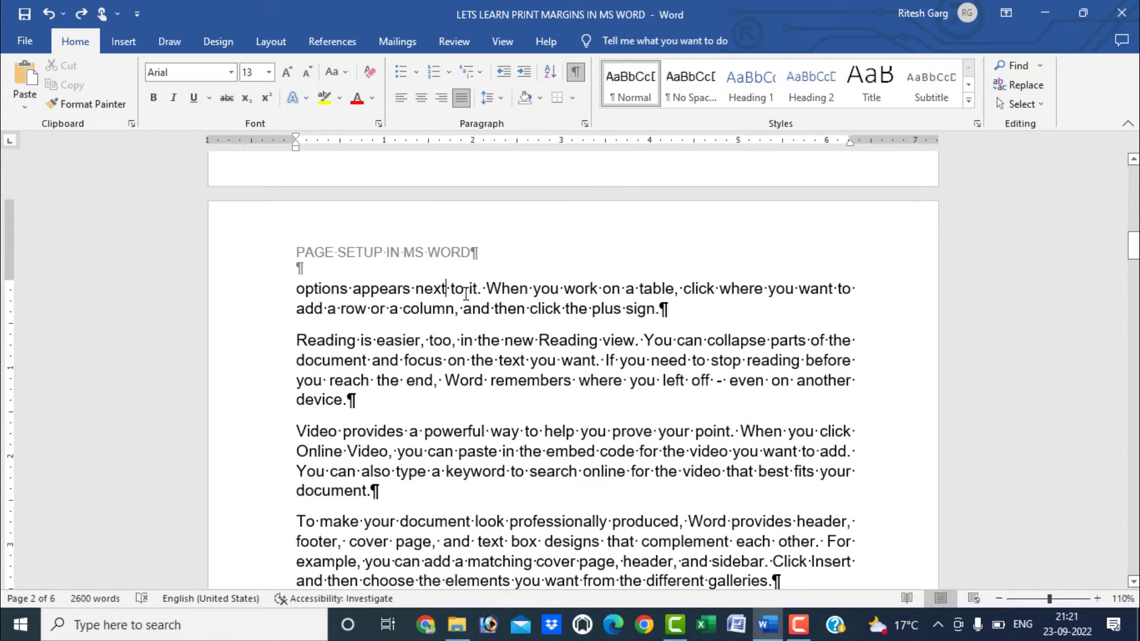
{"action": "double_click", "coordinate": [456, 254]}
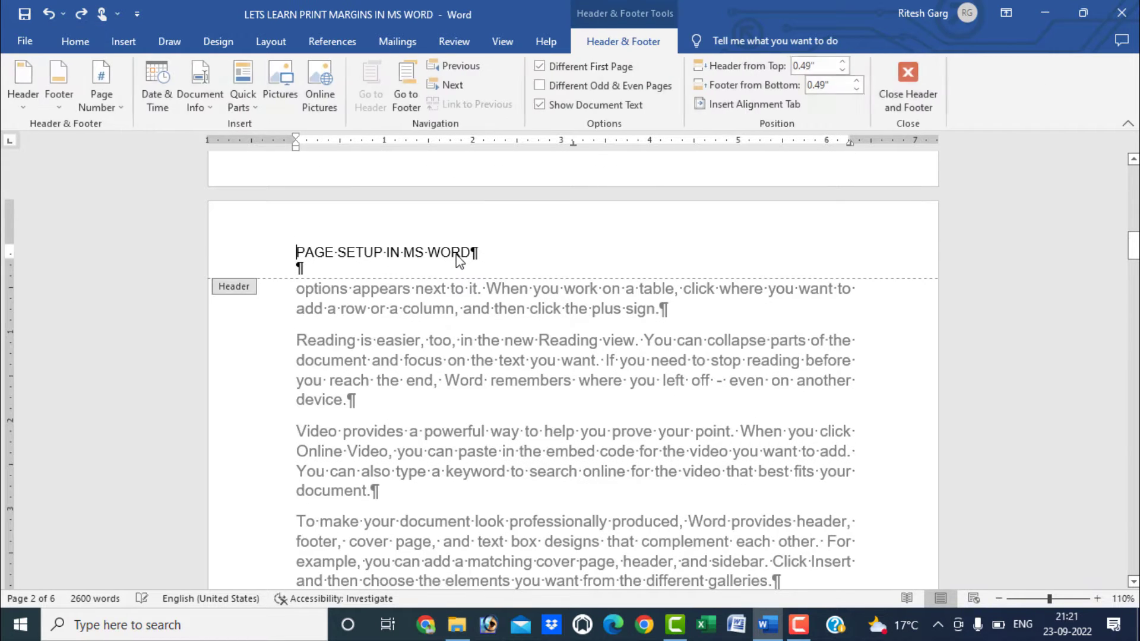
{"action": "triple_click", "coordinate": [370, 254]}
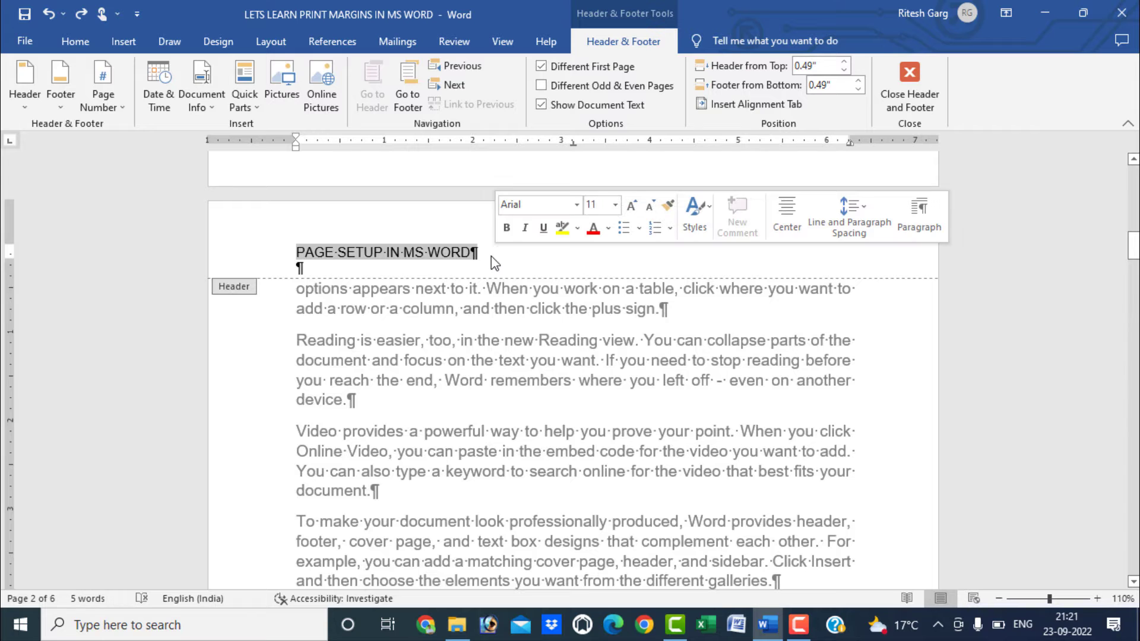
{"action": "key", "text": "Delete"}
{"action": "double_click", "coordinate": [472, 316]}
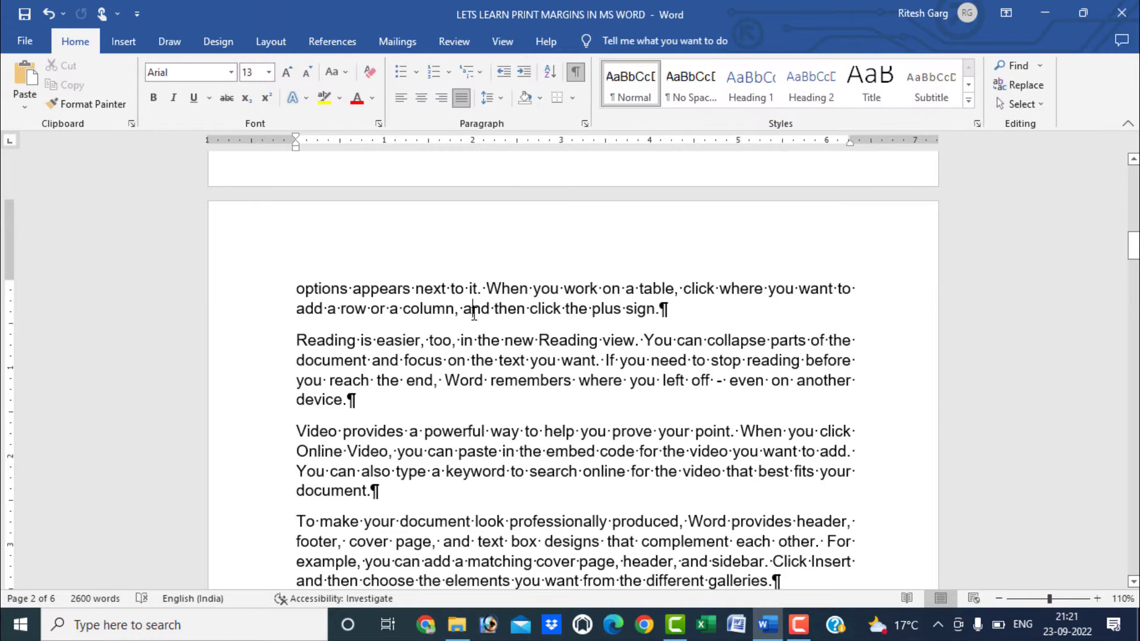
Check the pages without the header and hide the paragraph and formatting marks.
{"action": "scroll", "coordinate": [474, 311], "scroll_direction": "down", "scroll_amount": 3}
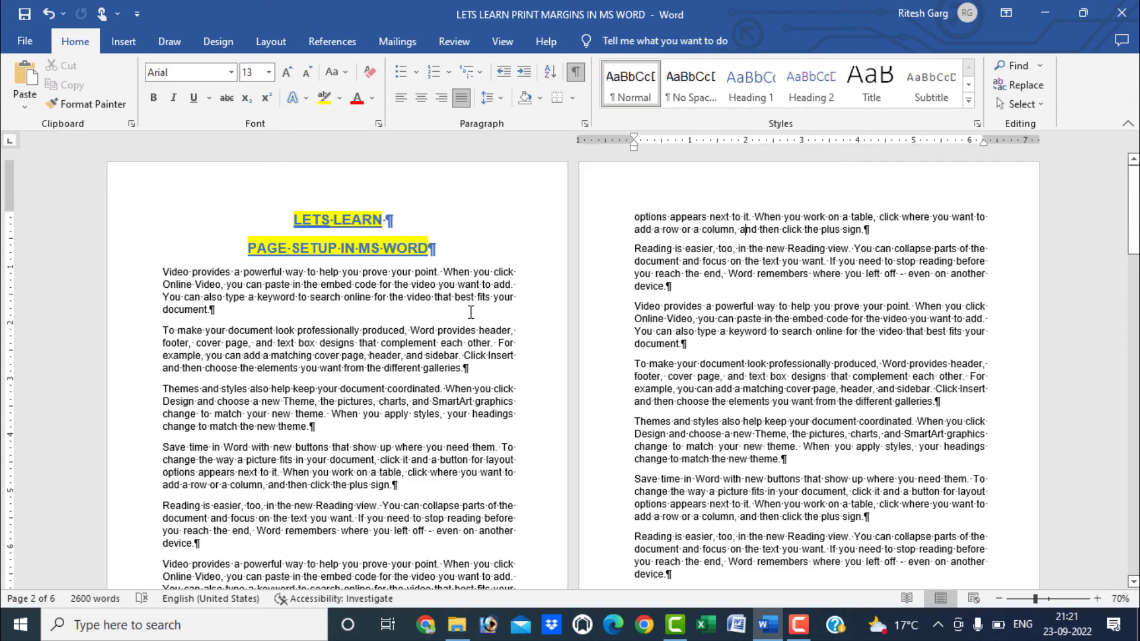
{"action": "scroll", "coordinate": [475, 374], "scroll_direction": "up", "scroll_amount": 5}
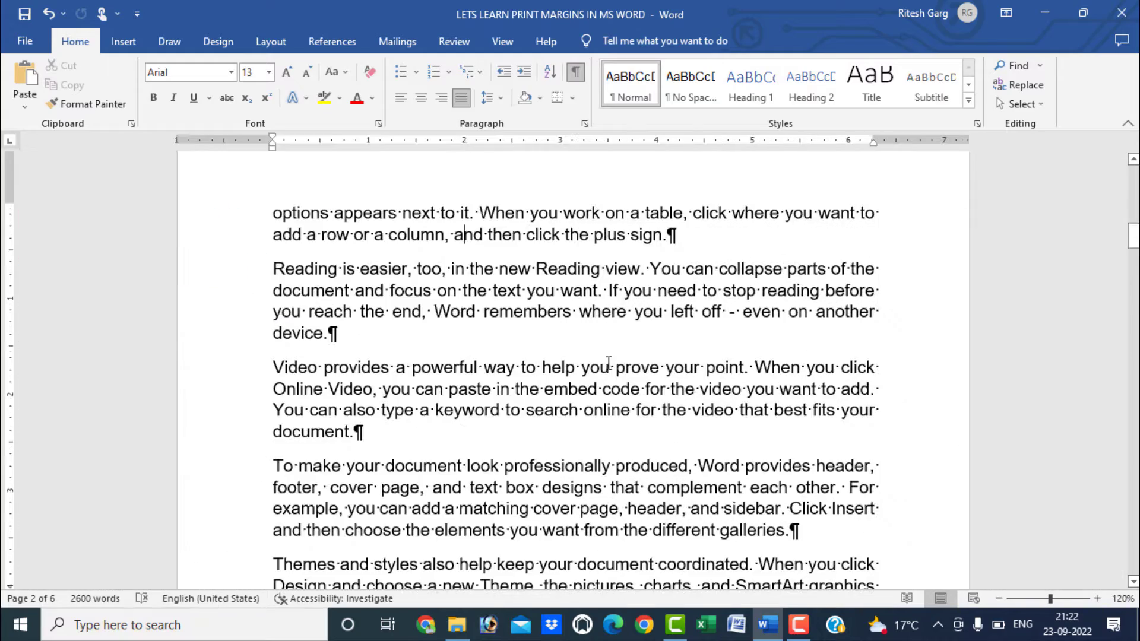
{"action": "scroll", "coordinate": [481, 338], "scroll_direction": "down", "scroll_amount": 3}
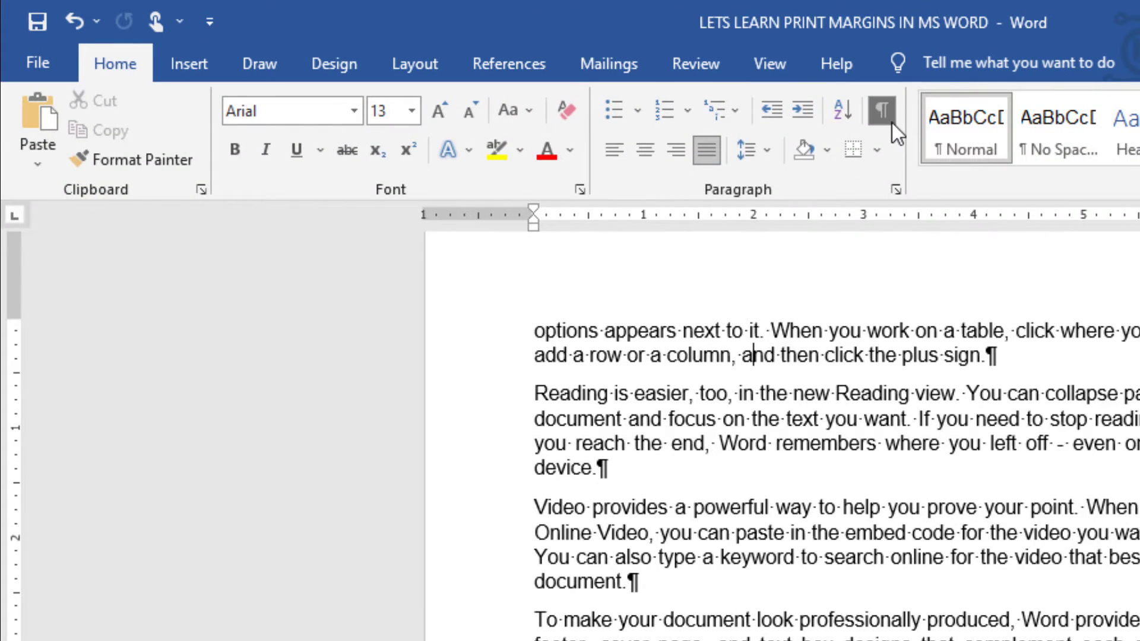
{"action": "left_click", "coordinate": [889, 120]}
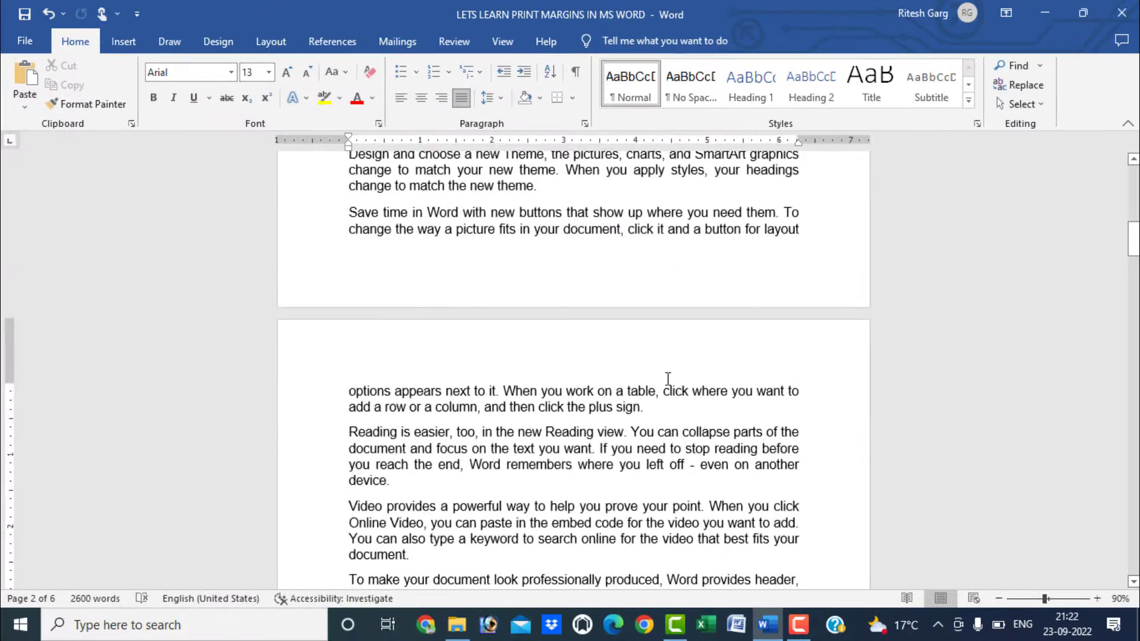
{"action": "scroll", "coordinate": [681, 381], "scroll_direction": "down", "scroll_amount": 4}
{"action": "scroll", "coordinate": [681, 382], "scroll_direction": "up", "scroll_amount": 6}
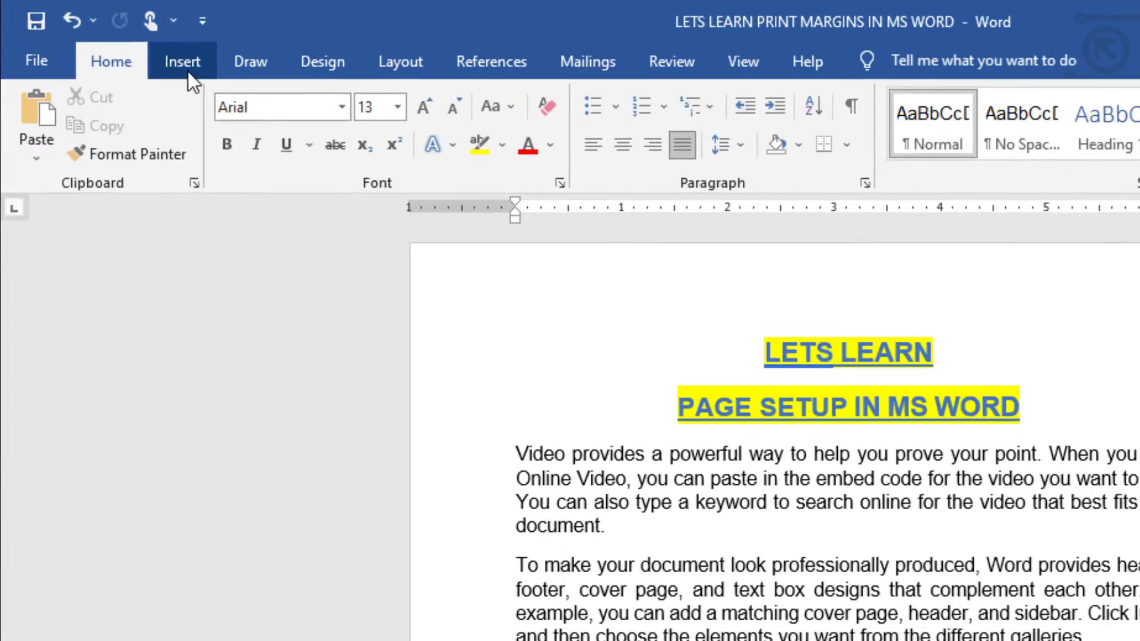
Insert the built-in Blank header and compare the first page's header area with the second page's.
{"action": "left_click", "coordinate": [135, 57]}
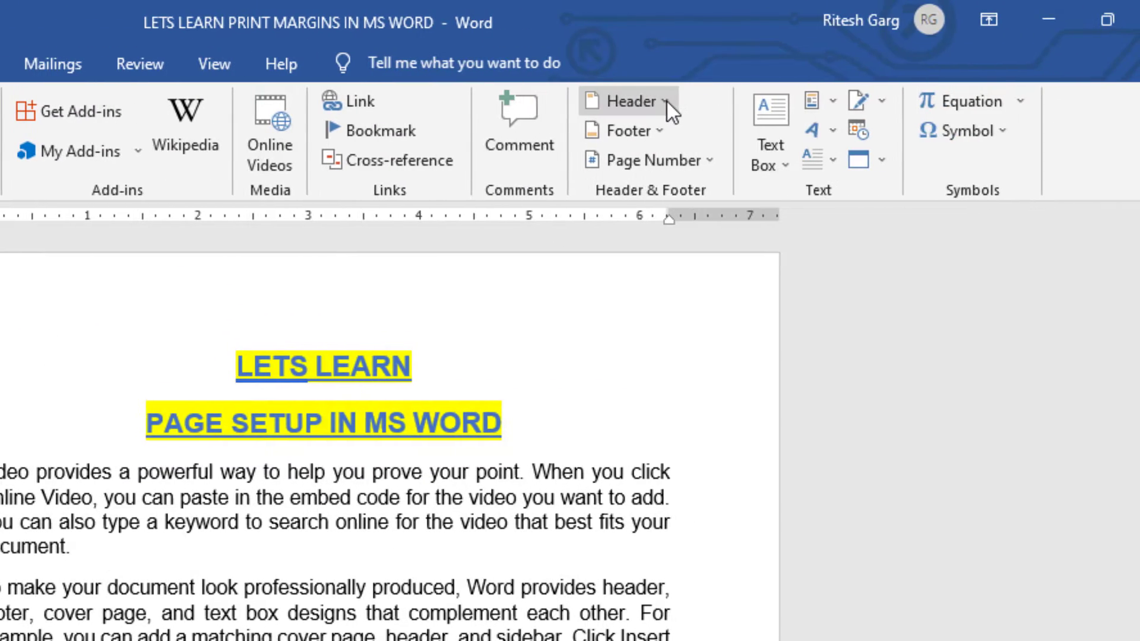
{"action": "left_click", "coordinate": [665, 101]}
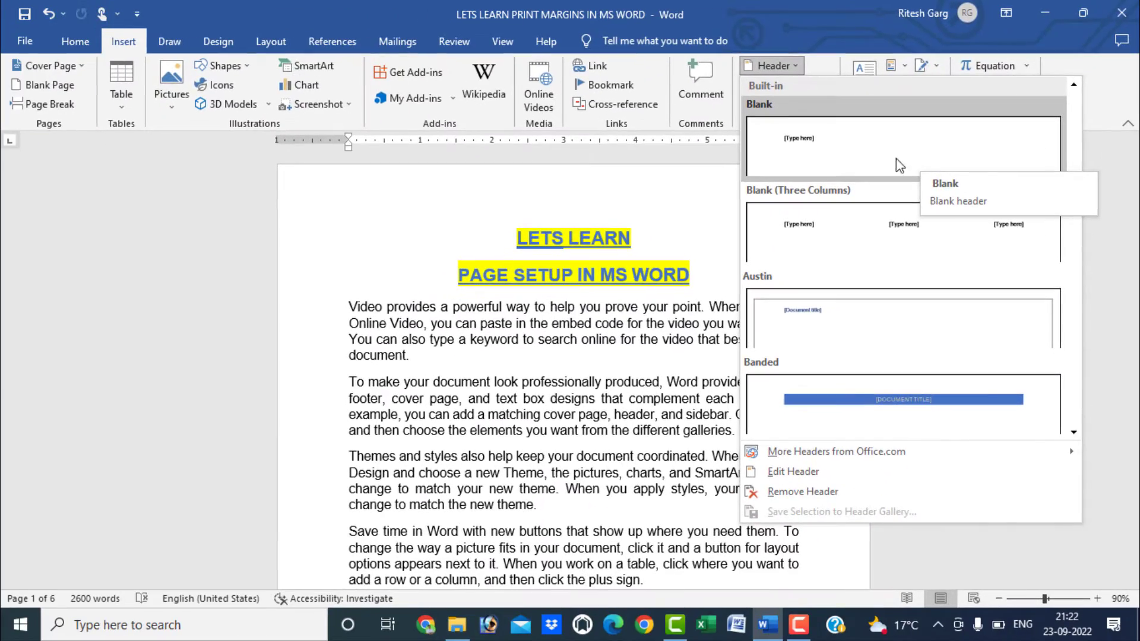
{"action": "key", "text": "Escape"}
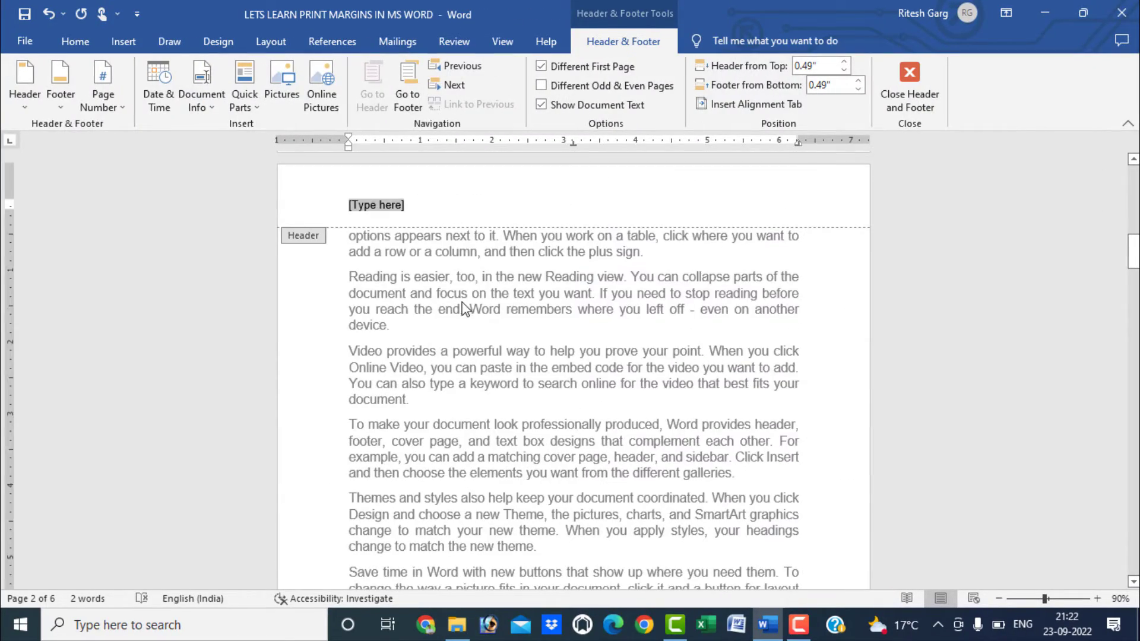
{"action": "scroll", "coordinate": [432, 305], "scroll_direction": "up", "scroll_amount": 6}
{"action": "scroll", "coordinate": [383, 354], "scroll_direction": "up", "scroll_amount": 15}
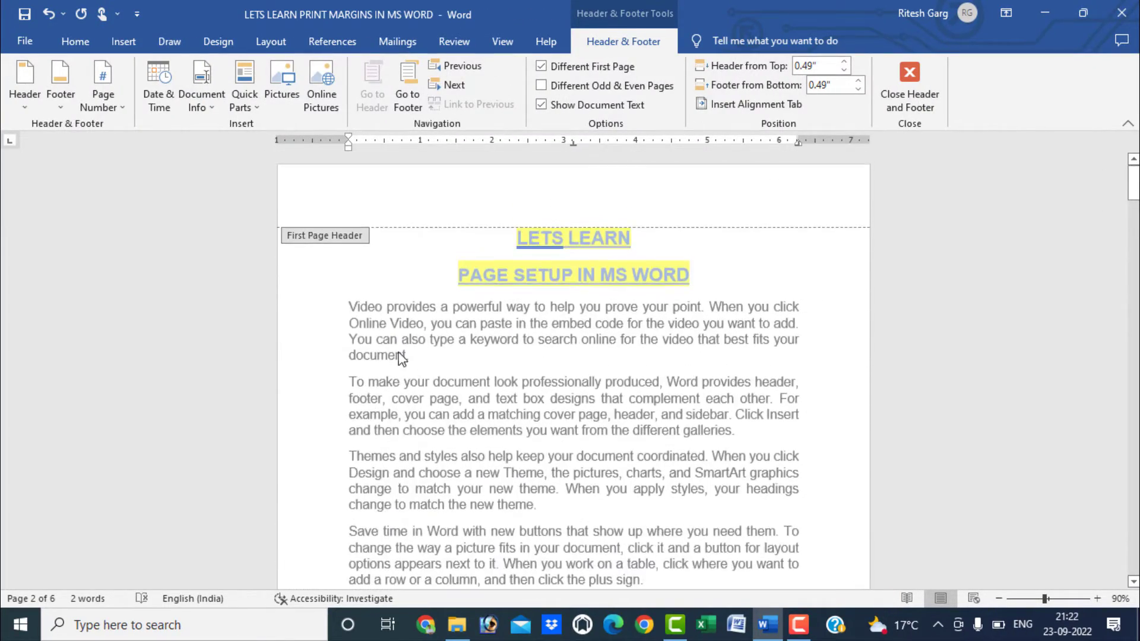
{"action": "scroll", "coordinate": [390, 314], "scroll_direction": "down", "scroll_amount": 4}
{"action": "scroll", "coordinate": [390, 315], "scroll_direction": "down", "scroll_amount": 5}
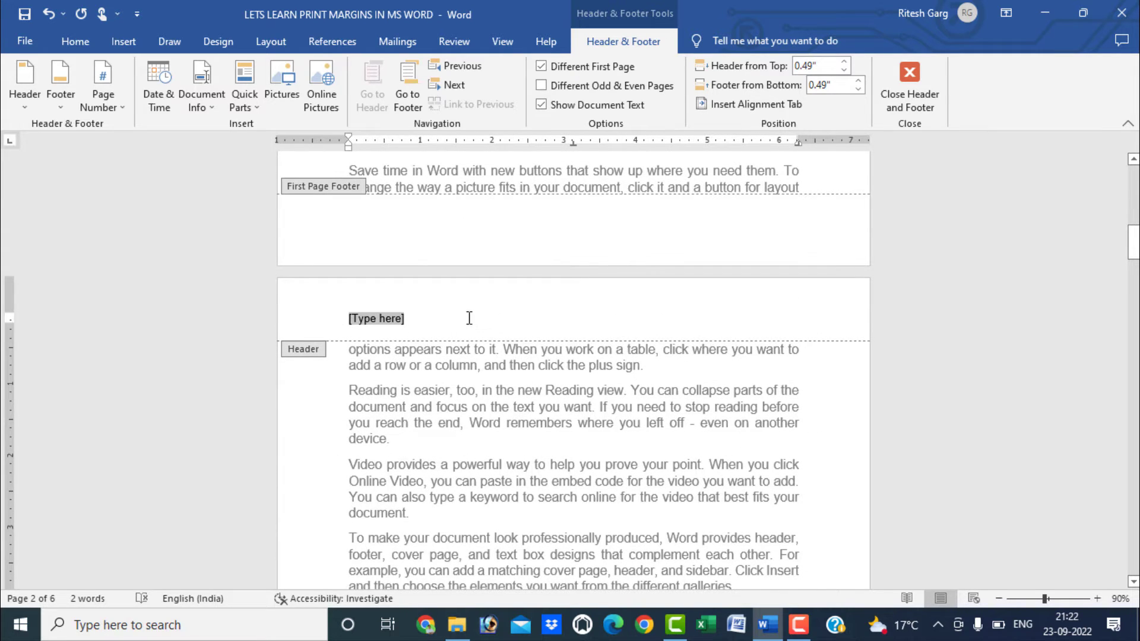
Replace the second page's header placeholder with "PAGE SETUP IN MS WORD" and return to the body text.
{"action": "left_click_drag", "start_coordinate": [438, 326], "coordinate": [333, 317]}
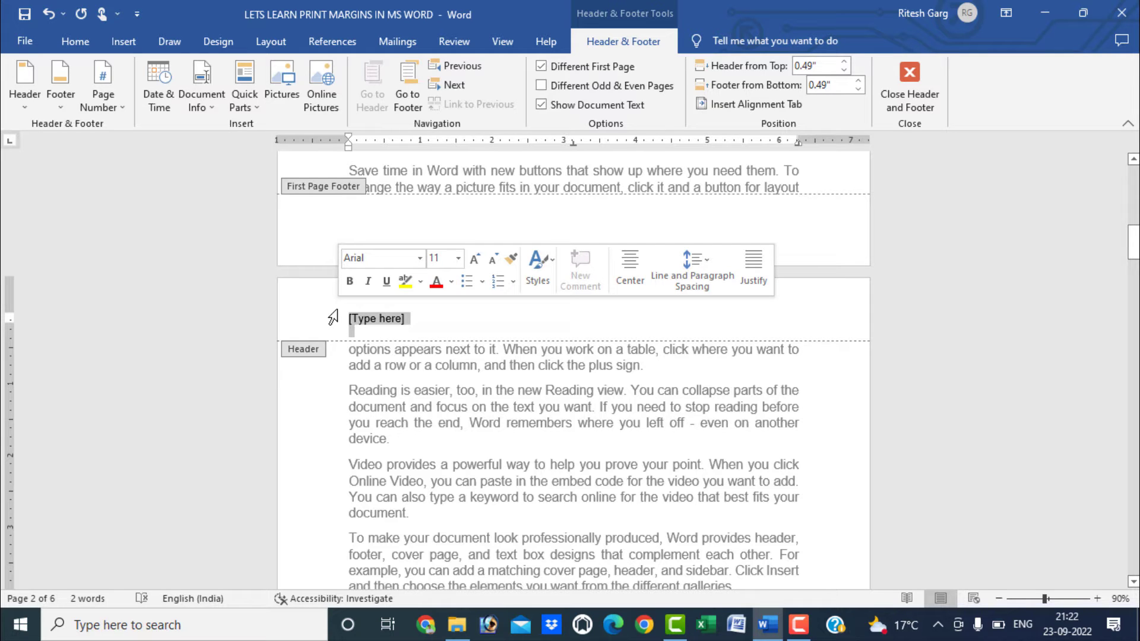
{"action": "type", "text": "PAGE SETUP IN MS WORD"}
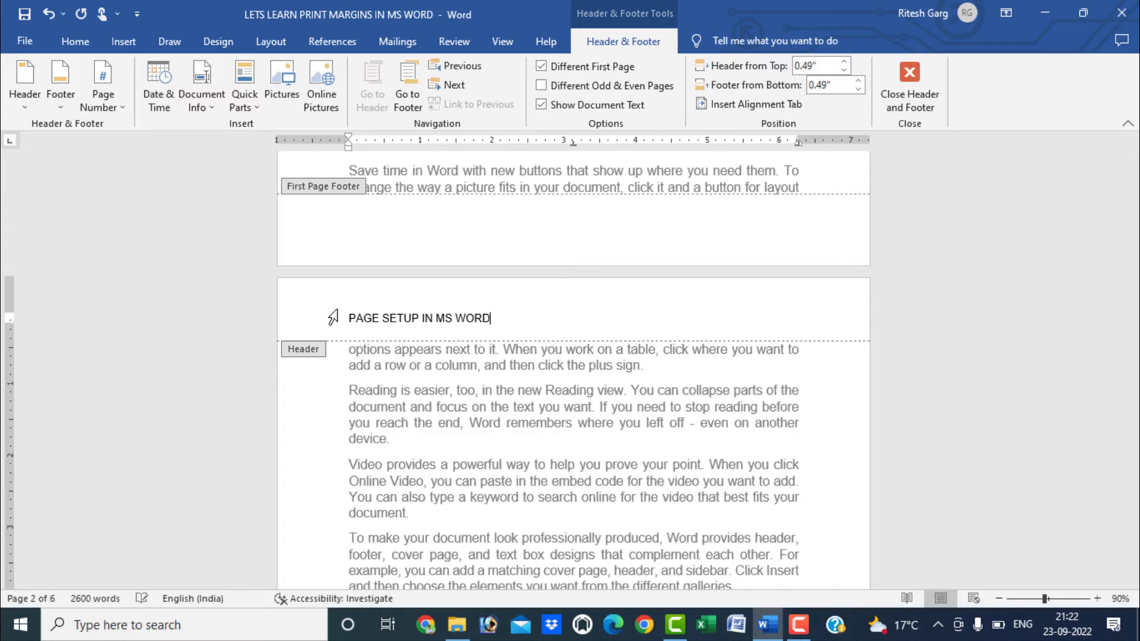
{"action": "double_click", "coordinate": [449, 414]}
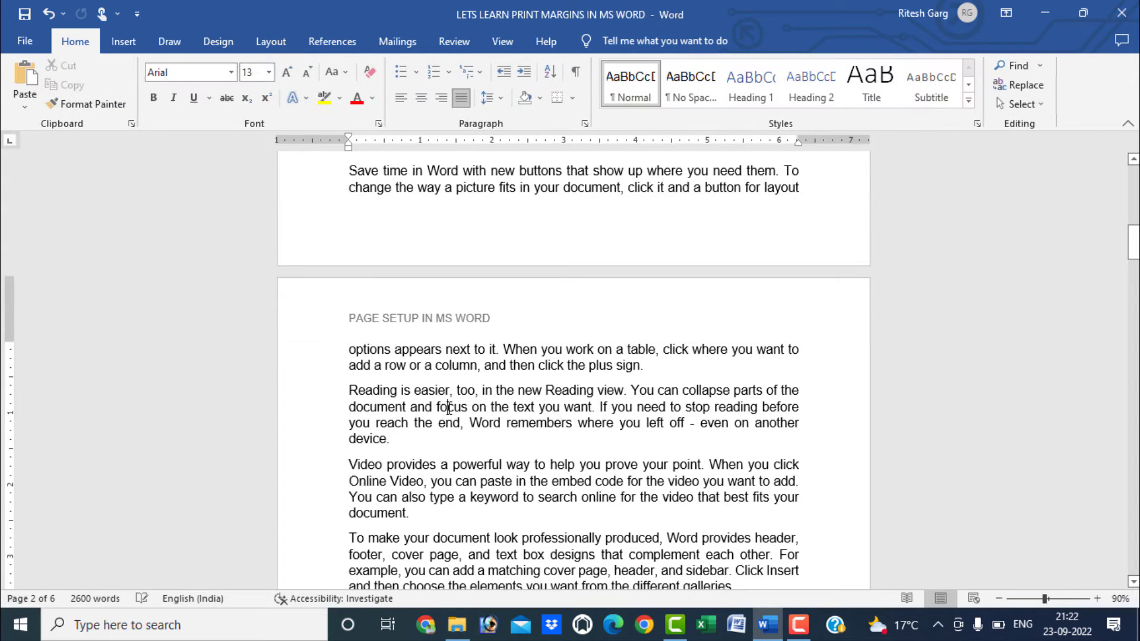
Examine the header on the first page and on the pages that follow it.
{"action": "scroll", "coordinate": [449, 407], "scroll_direction": "up", "scroll_amount": 1}
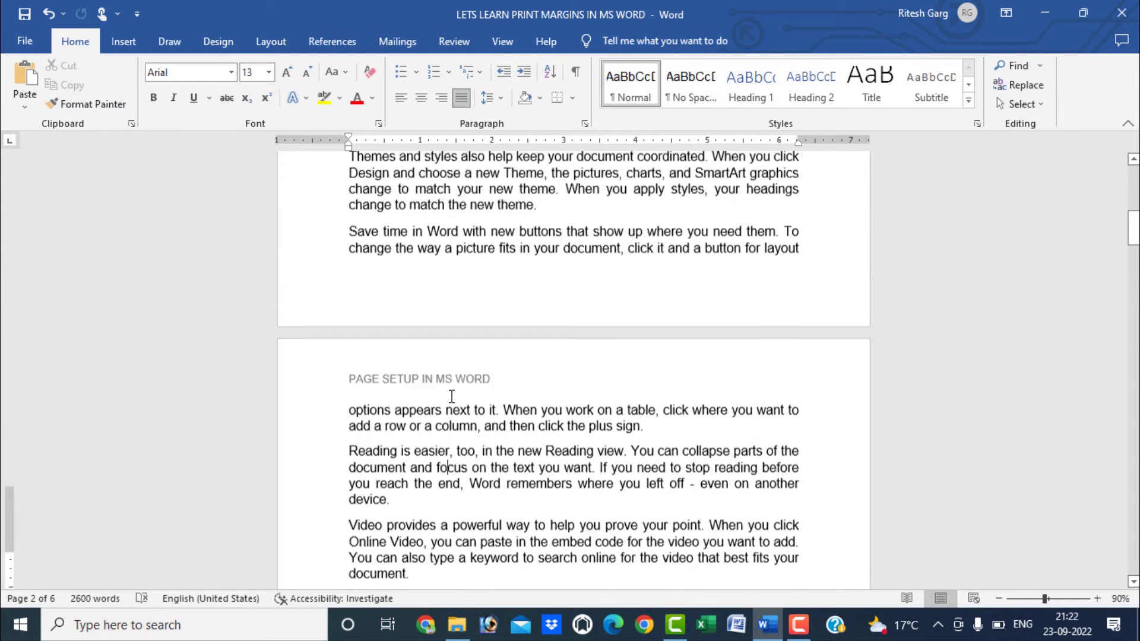
{"action": "scroll", "coordinate": [448, 399], "scroll_direction": "up", "scroll_amount": 1, "text": "ctrl"}
{"action": "scroll", "coordinate": [503, 346], "scroll_direction": "down", "scroll_amount": 1}
{"action": "scroll", "coordinate": [522, 343], "scroll_direction": "up", "scroll_amount": 1}
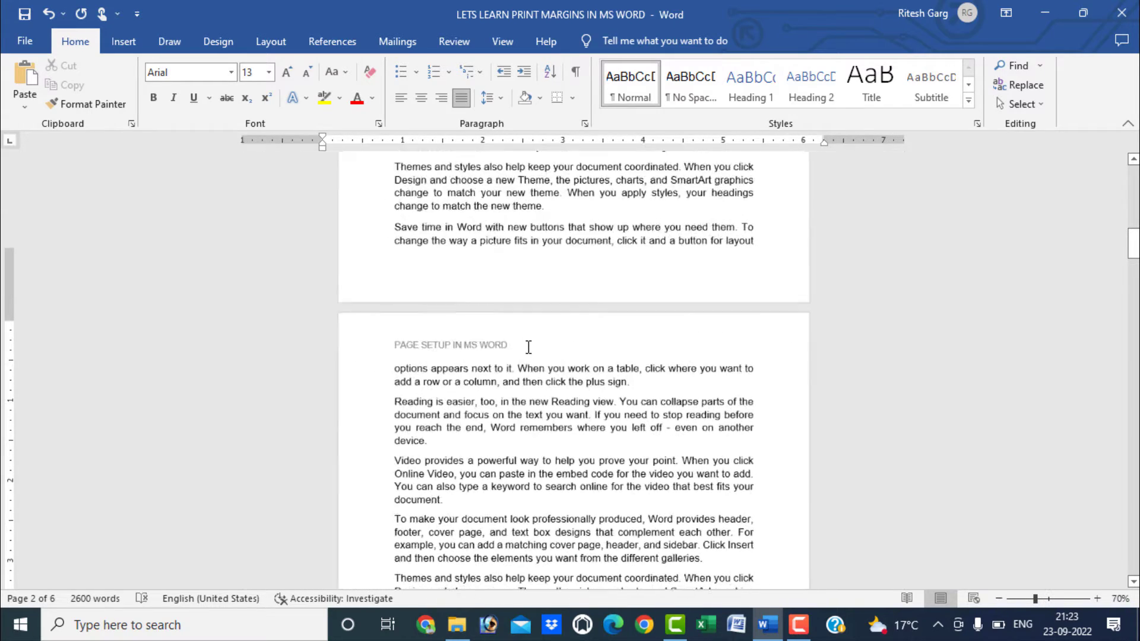
{"action": "scroll", "coordinate": [525, 346], "scroll_direction": "down", "scroll_amount": 3, "text": "ctrl"}
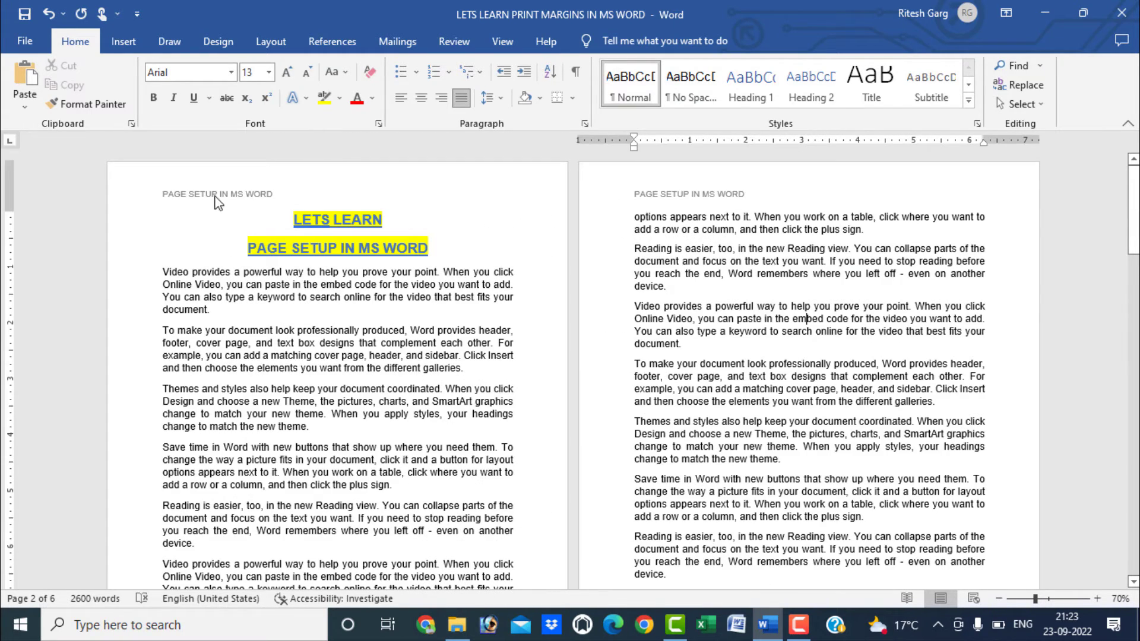
{"action": "scroll", "coordinate": [741, 343], "scroll_direction": "down", "scroll_amount": 2}
{"action": "scroll", "coordinate": [741, 343], "scroll_direction": "down", "scroll_amount": 5}
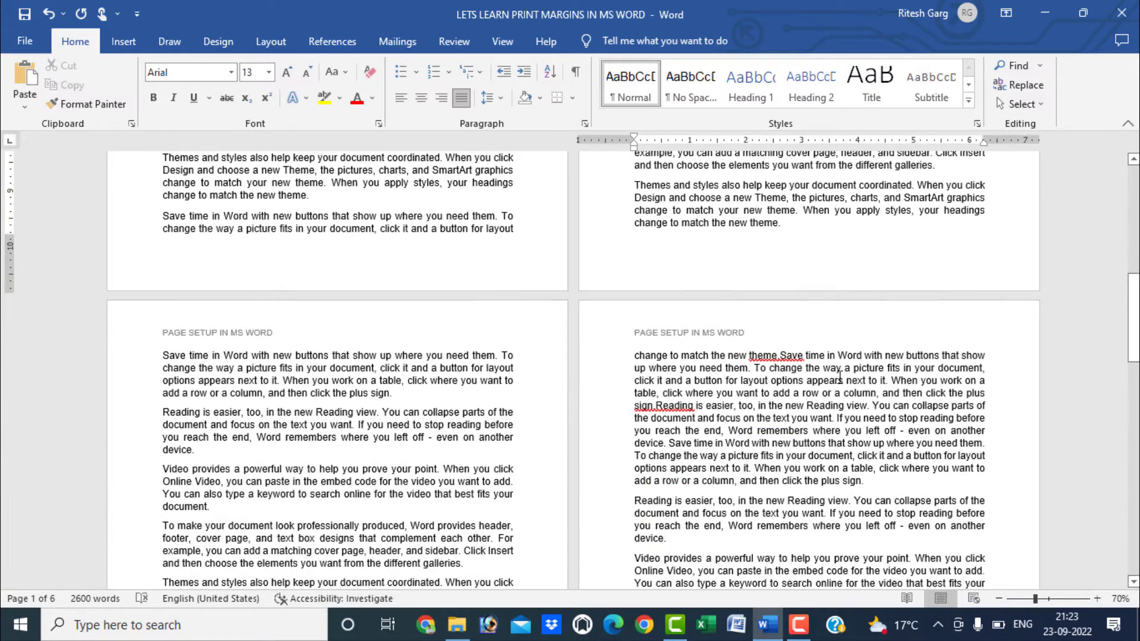
{"action": "scroll", "coordinate": [840, 371], "scroll_direction": "up", "scroll_amount": 8}
{"action": "scroll", "coordinate": [840, 383], "scroll_direction": "up", "scroll_amount": 2}
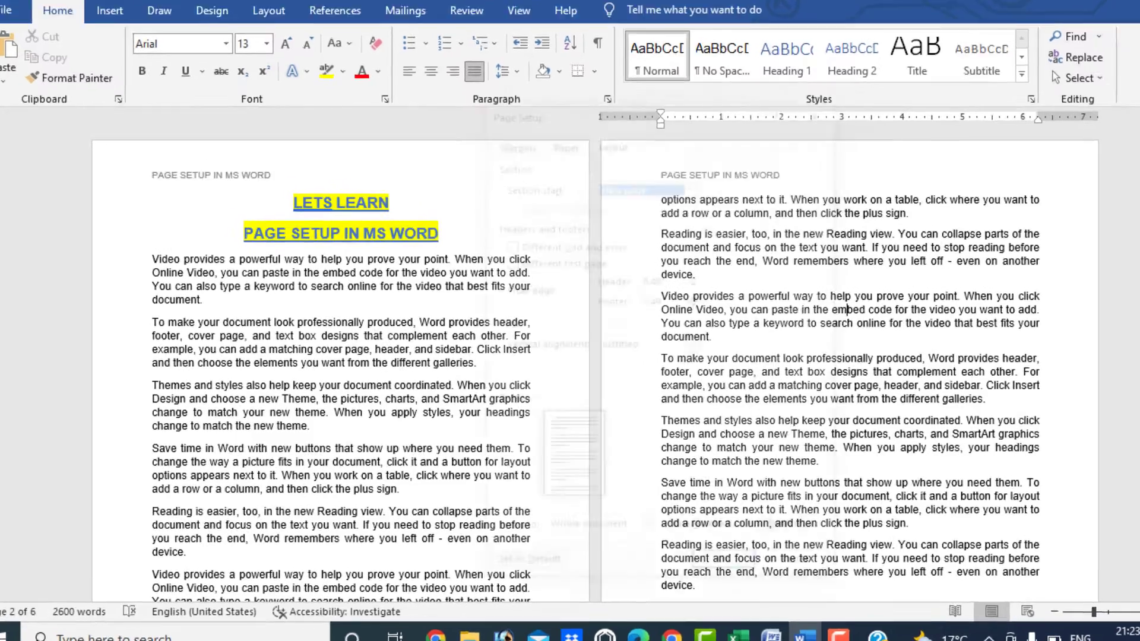
Turn on Different odd and even headers and footers in Page Setup, applied to the whole document.
{"action": "double_click", "coordinate": [10, 256]}
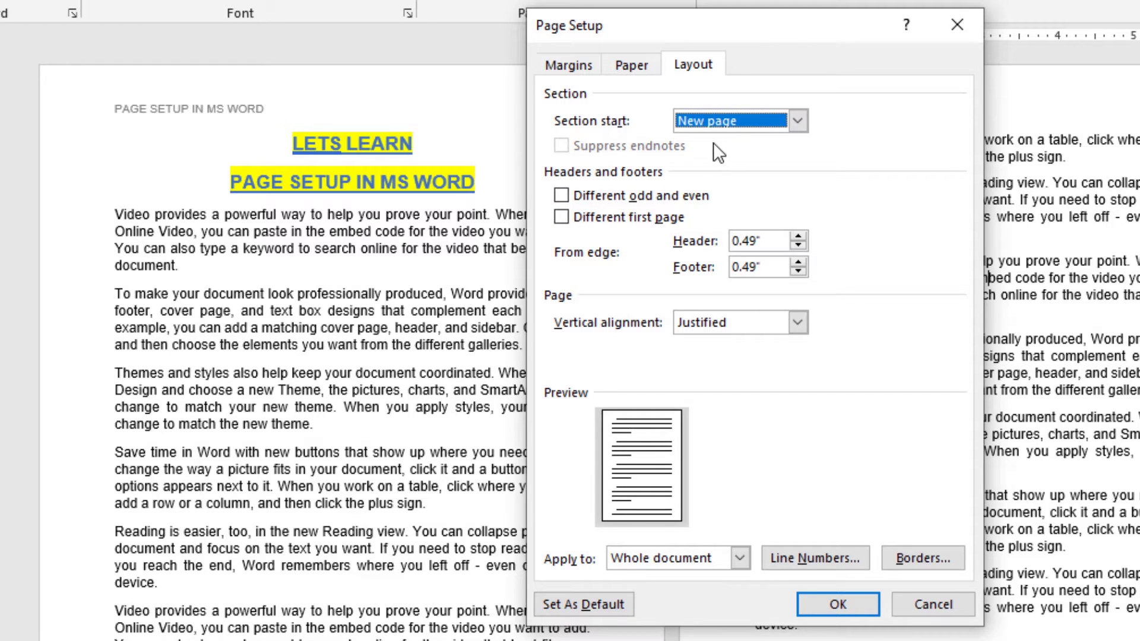
{"action": "left_click", "coordinate": [578, 197]}
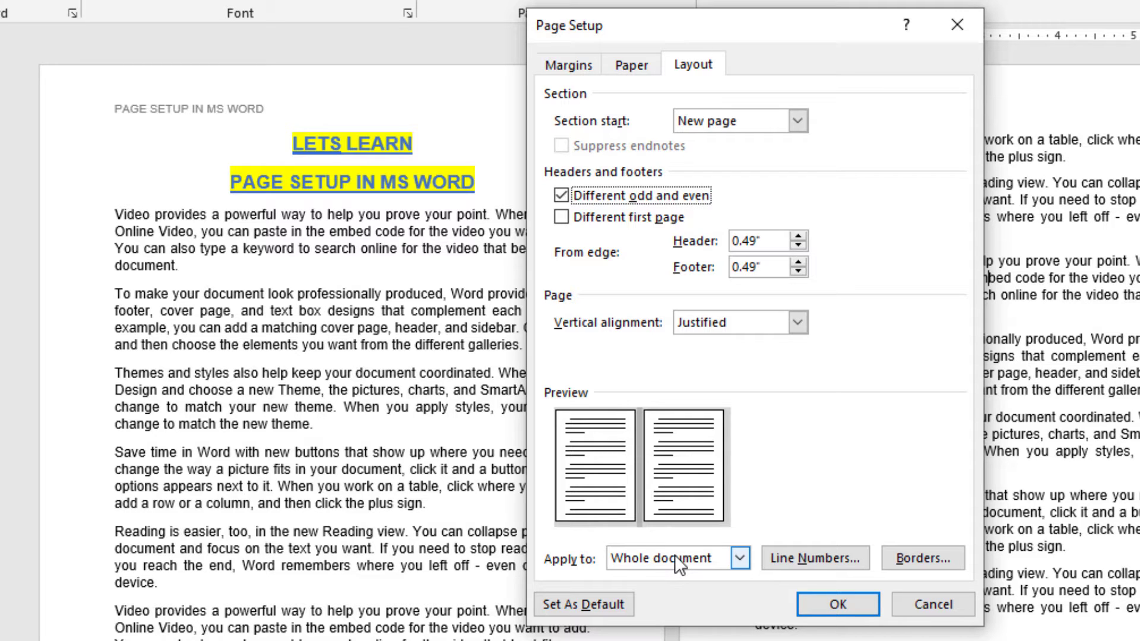
{"action": "left_click", "coordinate": [833, 603]}
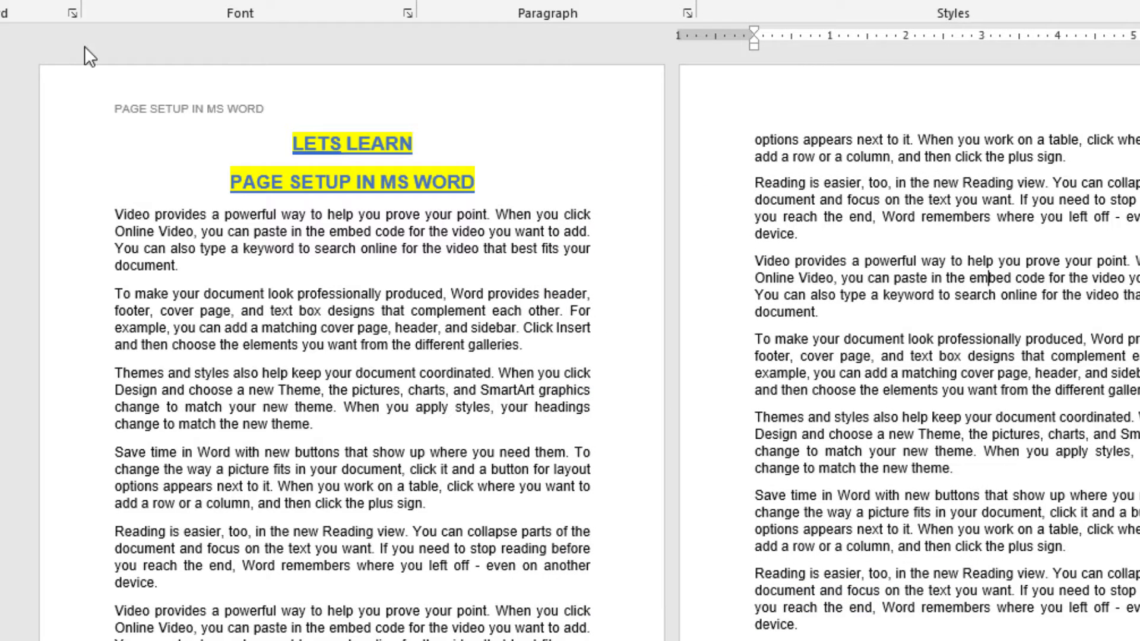
Compare the header areas of the odd and even pages.
{"action": "left_click", "coordinate": [178, 232]}
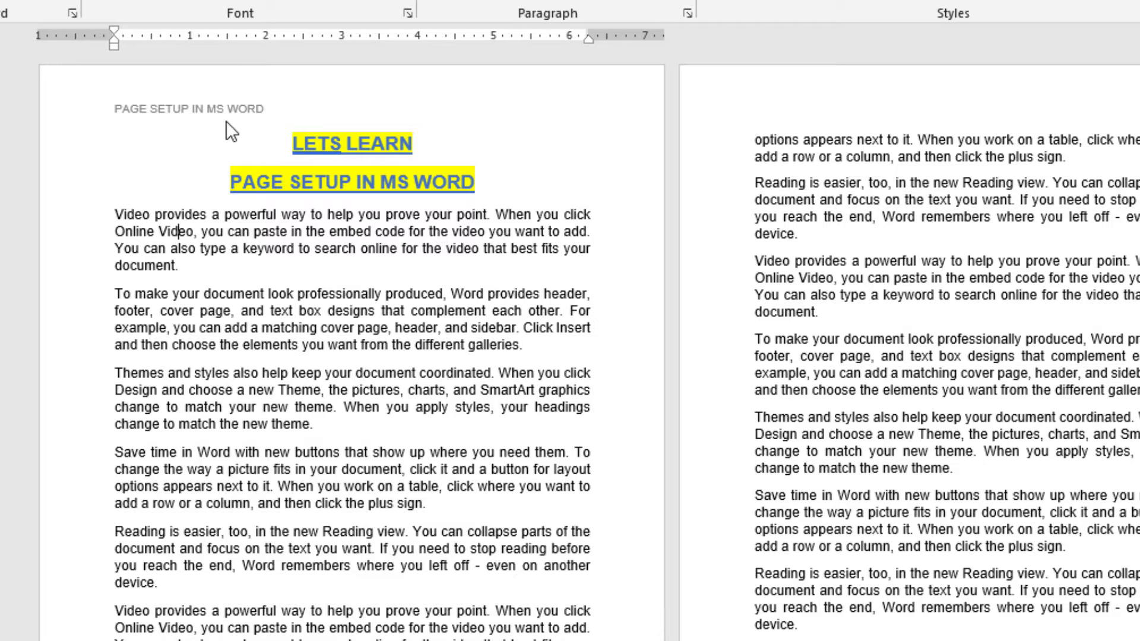
{"action": "left_click", "coordinate": [888, 182]}
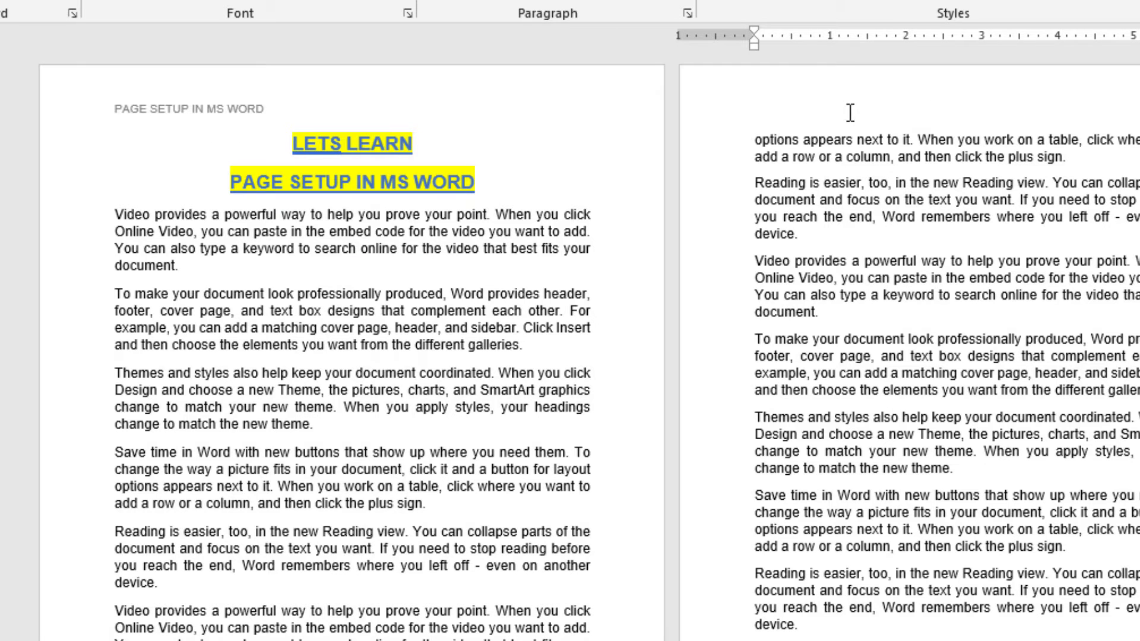
{"action": "scroll", "coordinate": [897, 184], "scroll_direction": "down", "scroll_amount": 10}
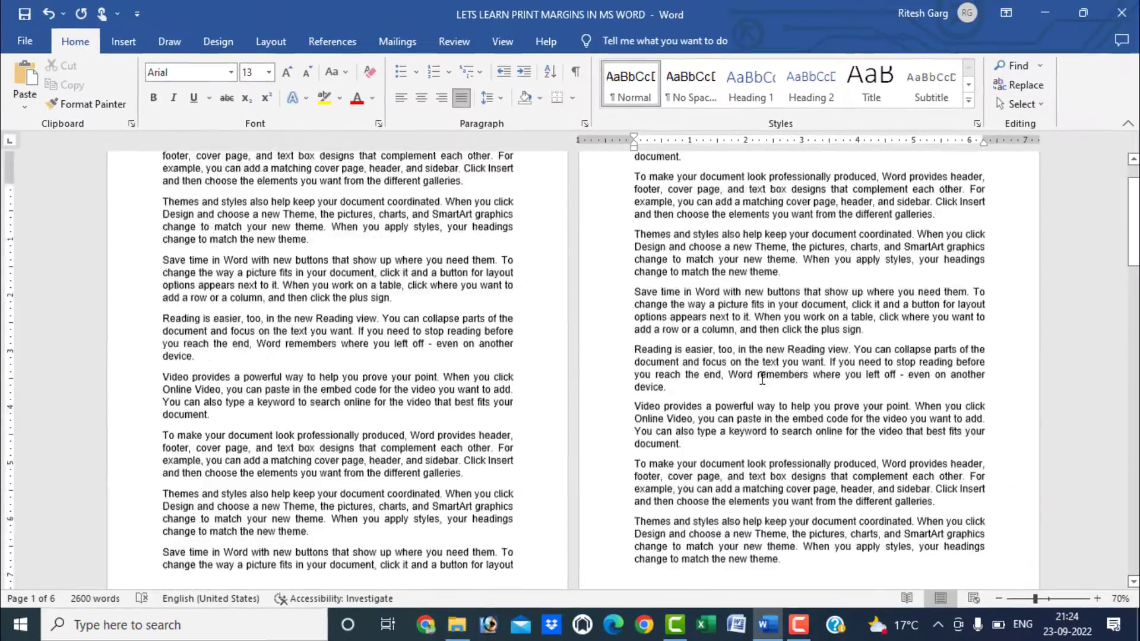
Enter "PAGE SETUP" in the second page's even page header and return to the body text.
{"action": "scroll", "coordinate": [717, 158], "scroll_direction": "up", "scroll_amount": 10}
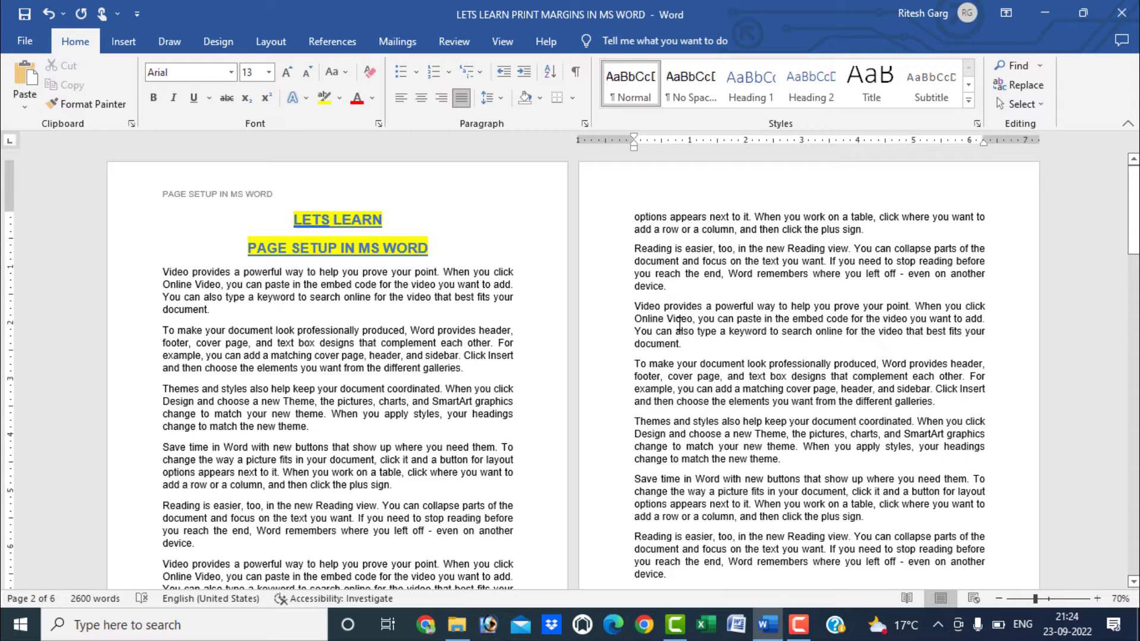
{"action": "double_click", "coordinate": [712, 187]}
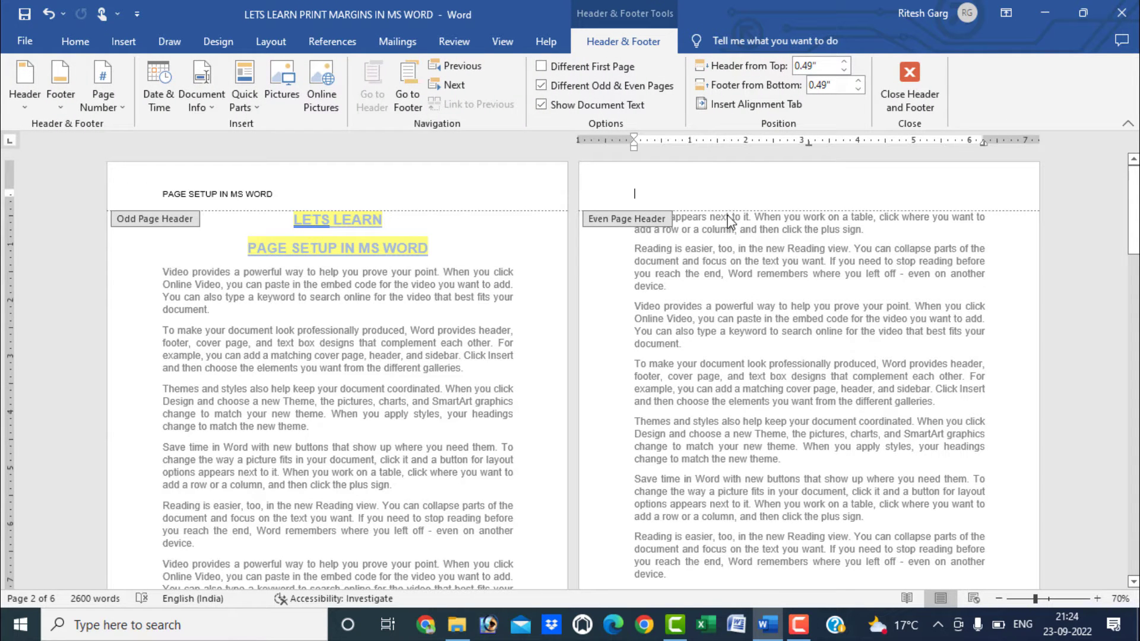
{"action": "type", "text": "PAGE SETUP"}
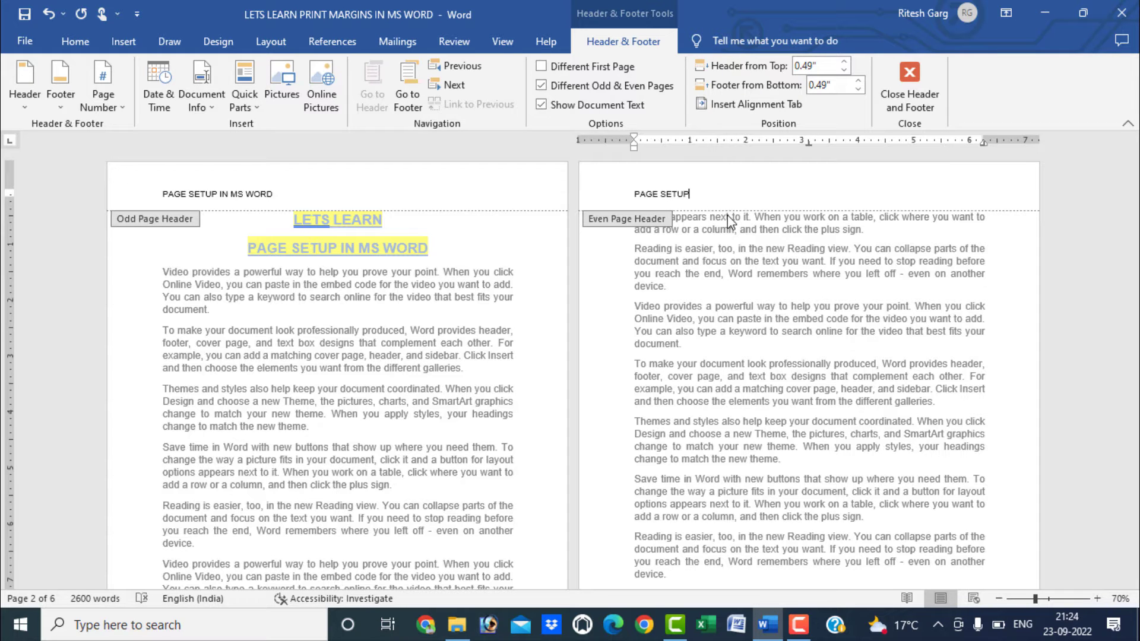
{"action": "double_click", "coordinate": [767, 248]}
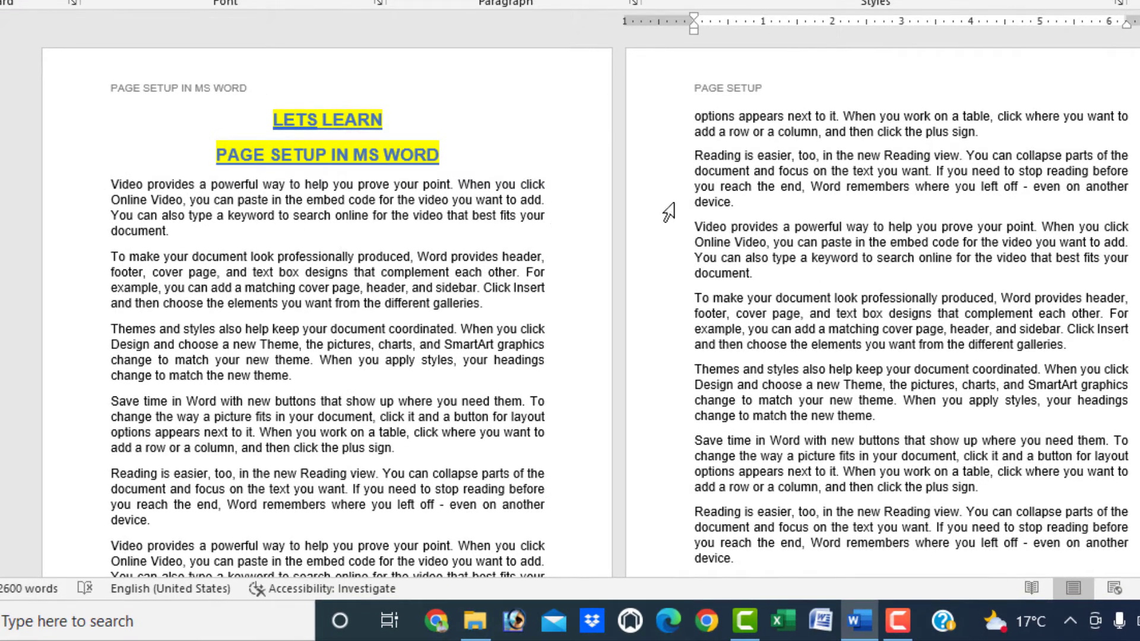
Compare the odd and even page headers throughout the document and check the header and footer options in Page Setup.
{"action": "scroll", "coordinate": [765, 178], "scroll_direction": "down", "scroll_amount": 6}
{"action": "scroll", "coordinate": [762, 201], "scroll_direction": "down", "scroll_amount": 6}
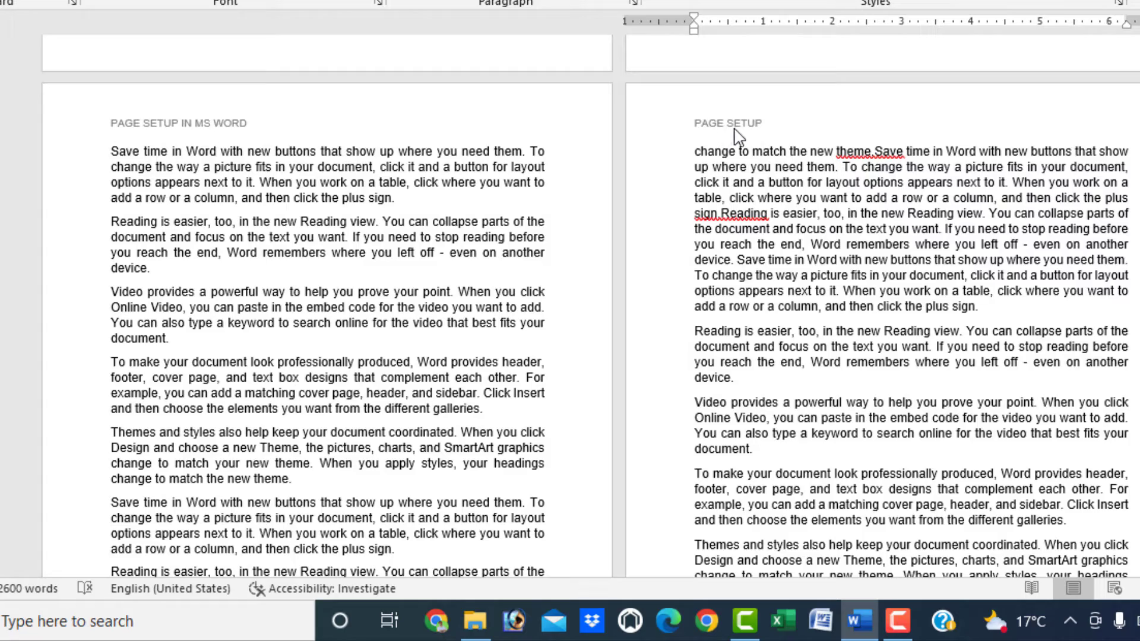
{"action": "scroll", "coordinate": [755, 149], "scroll_direction": "down", "scroll_amount": 10}
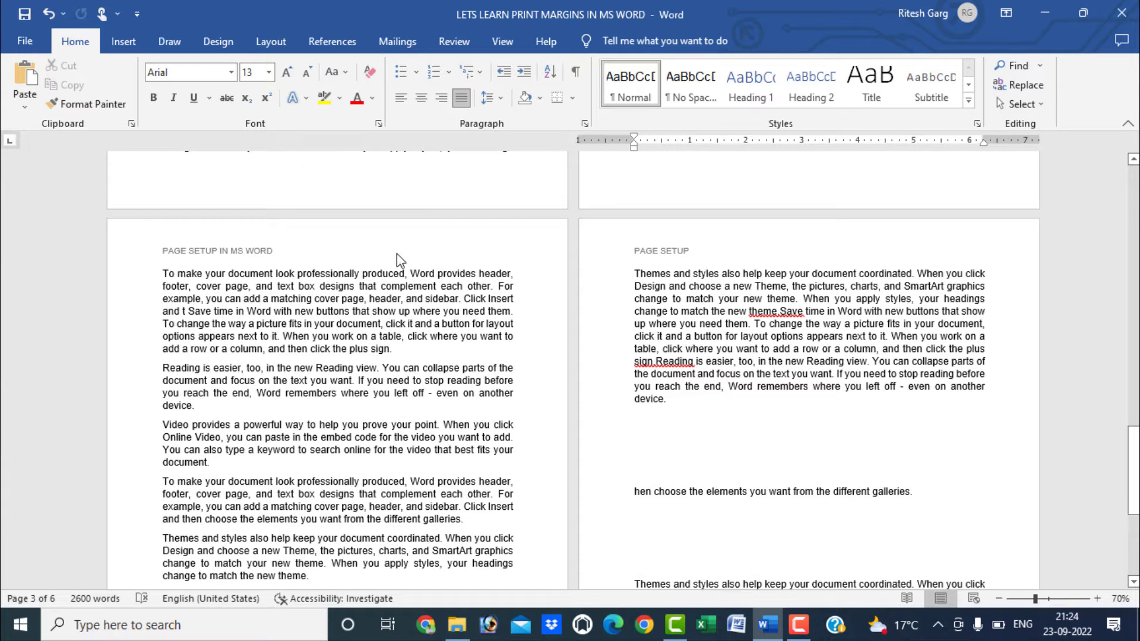
{"action": "left_click", "coordinate": [394, 273]}
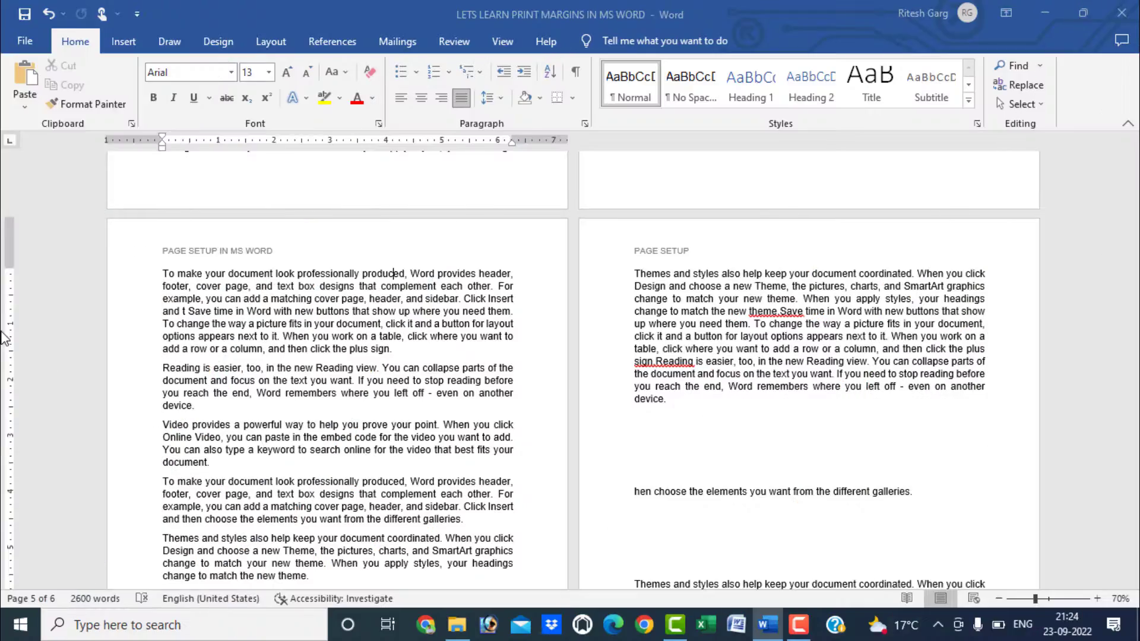
{"action": "double_click", "coordinate": [5, 337]}
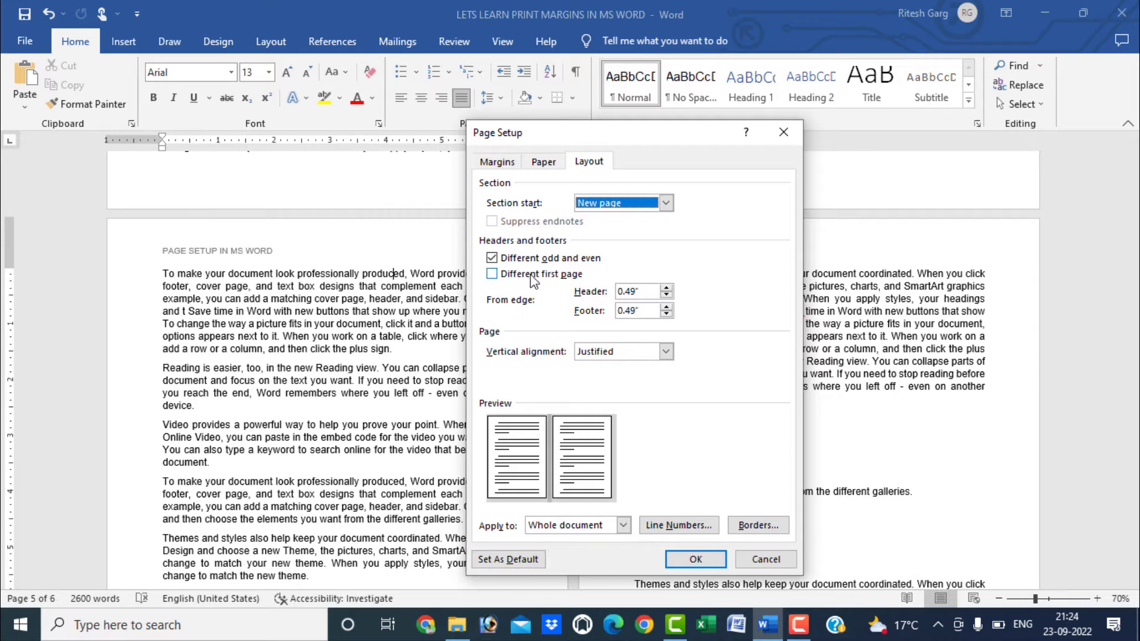
{"action": "left_click", "coordinate": [765, 559]}
{"action": "left_click_drag", "start_coordinate": [1132, 451], "coordinate": [1133, 214]}
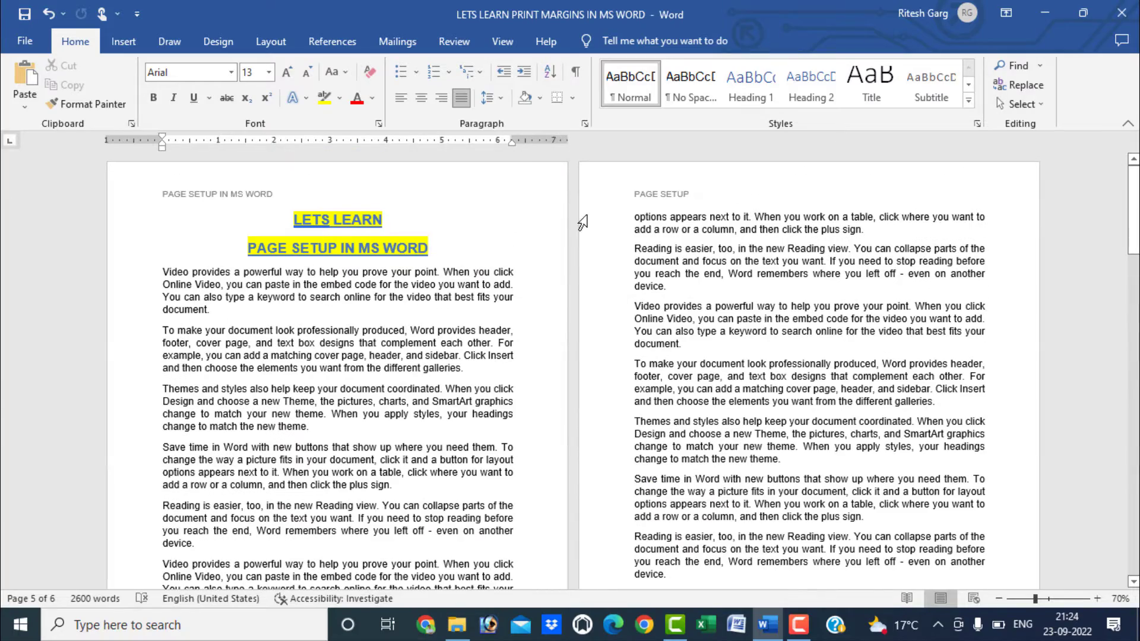
{"action": "scroll", "coordinate": [255, 363], "scroll_direction": "up", "scroll_amount": 3, "text": "ctrl"}
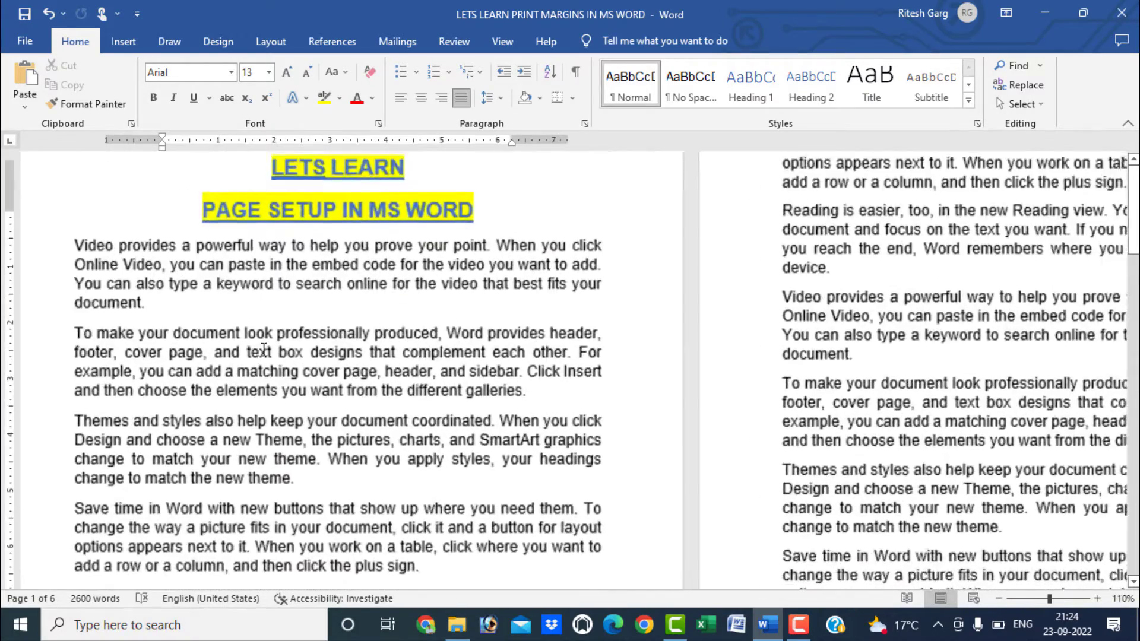
{"action": "scroll", "coordinate": [254, 364], "scroll_direction": "down", "scroll_amount": 3, "text": "ctrl"}
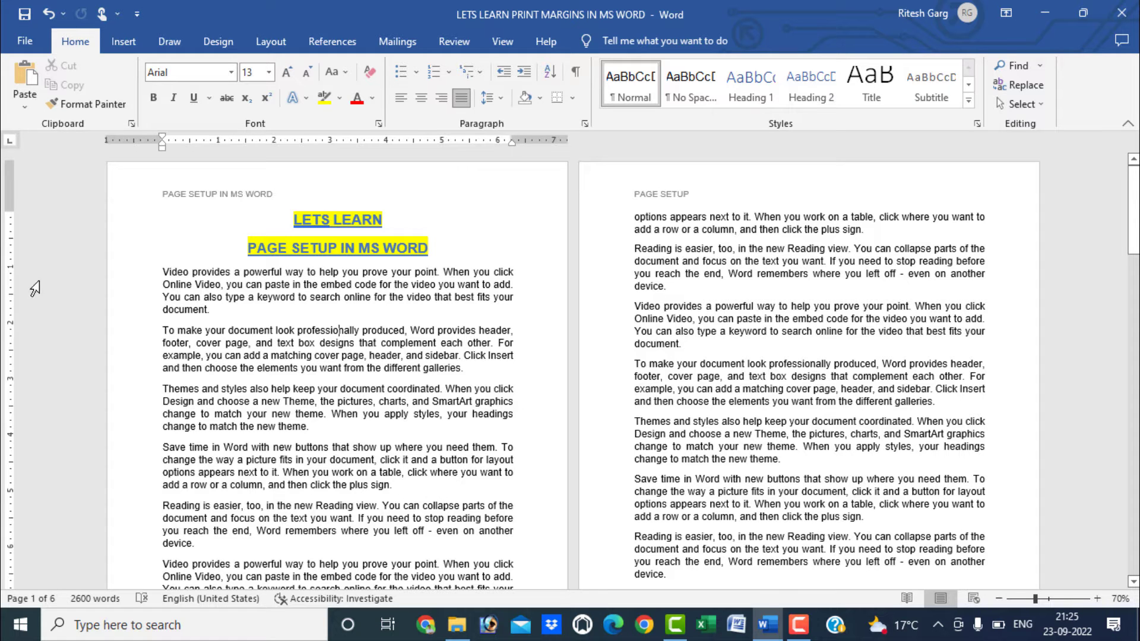
Turn on Different first page for headers and footers in Page Setup, applied to the whole document.
{"action": "double_click", "coordinate": [13, 295]}
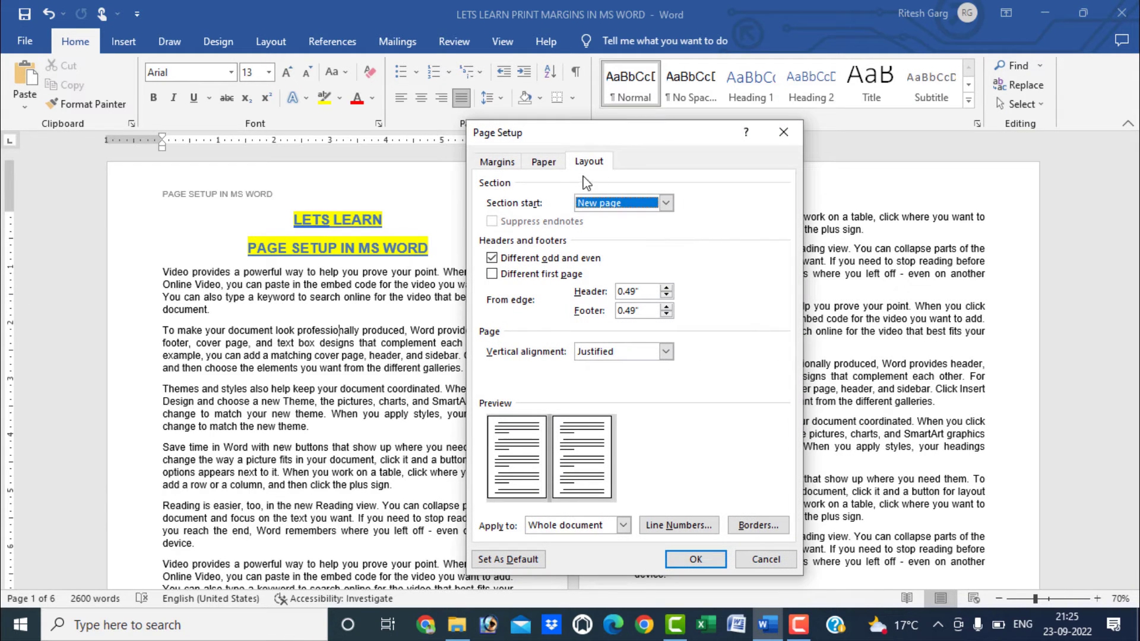
{"action": "left_click", "coordinate": [549, 274]}
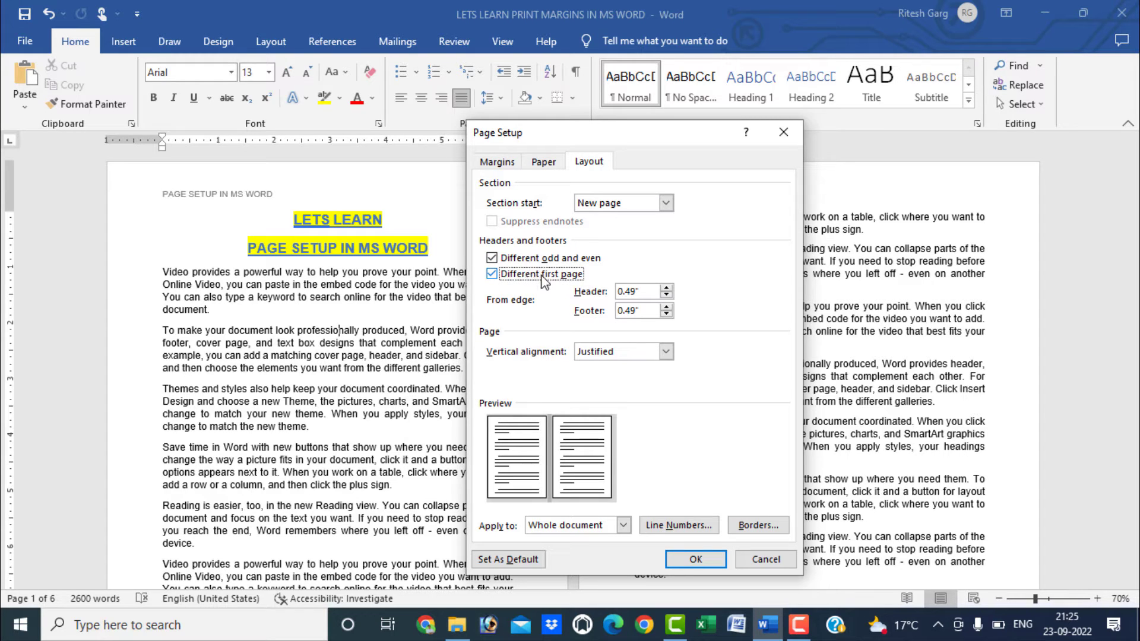
{"action": "left_click", "coordinate": [695, 559]}
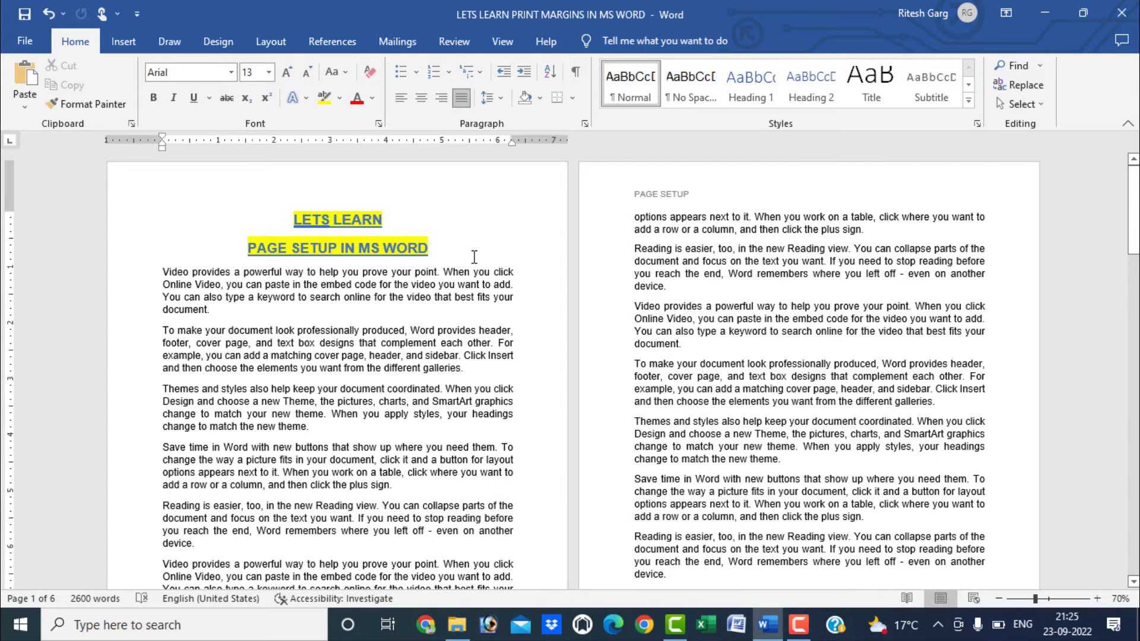
Enter "FRONT PAGE" in the first page header and return to the body text.
{"action": "double_click", "coordinate": [314, 187]}
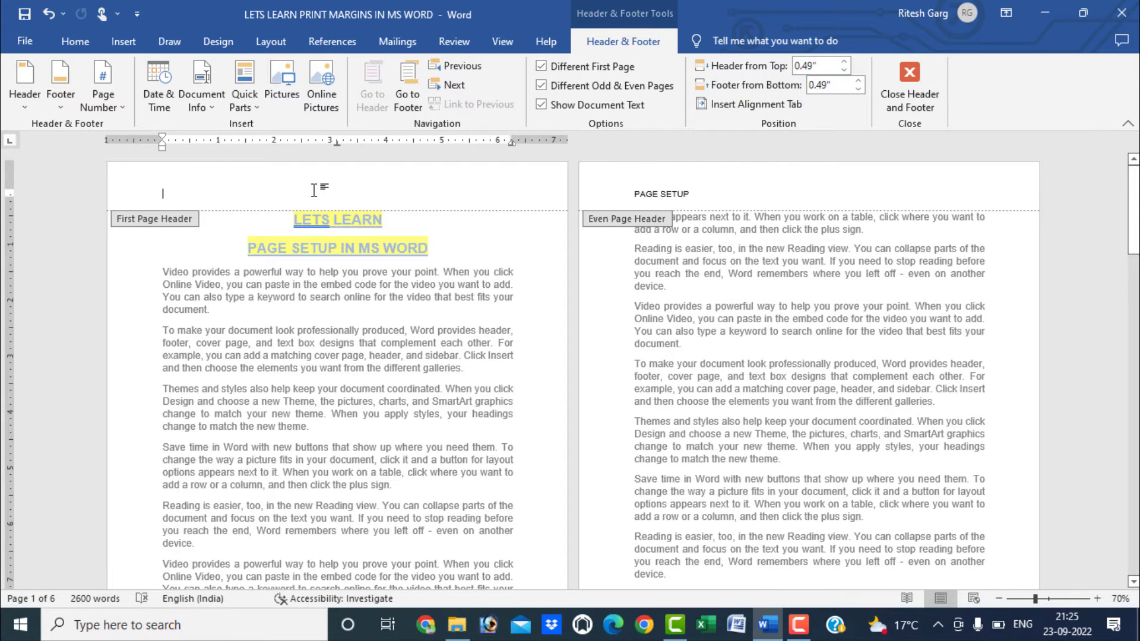
{"action": "type", "text": "Fi"}
{"action": "key", "text": "Escape"}
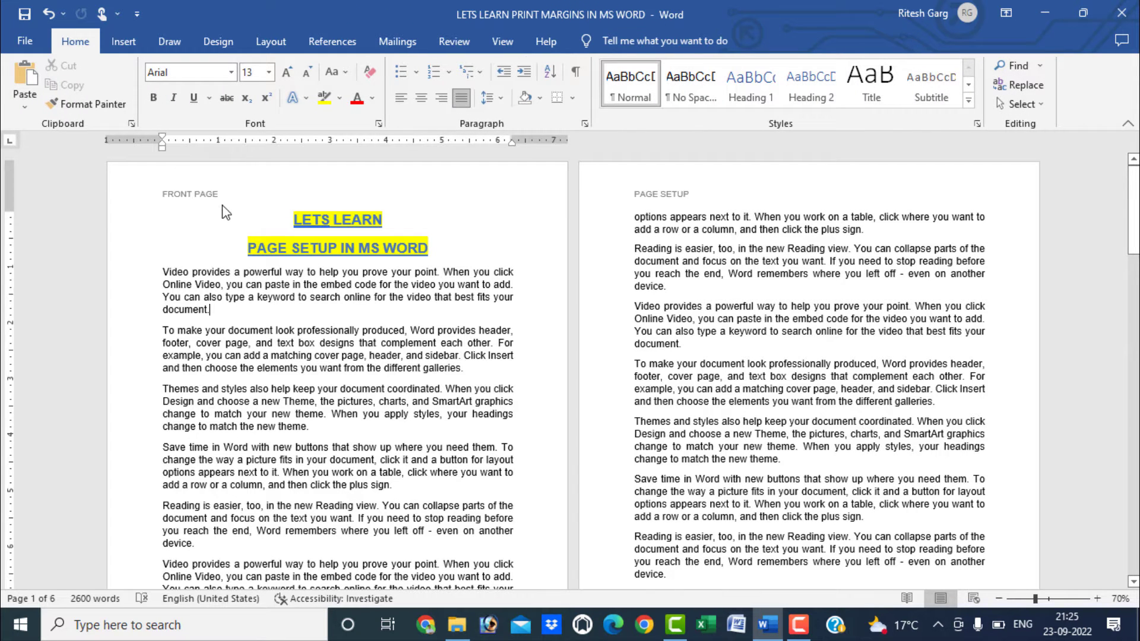
Set the header's distance from the page edge to 1" in Page Setup for the whole document.
{"action": "scroll", "coordinate": [706, 231], "scroll_direction": "down", "scroll_amount": 5}
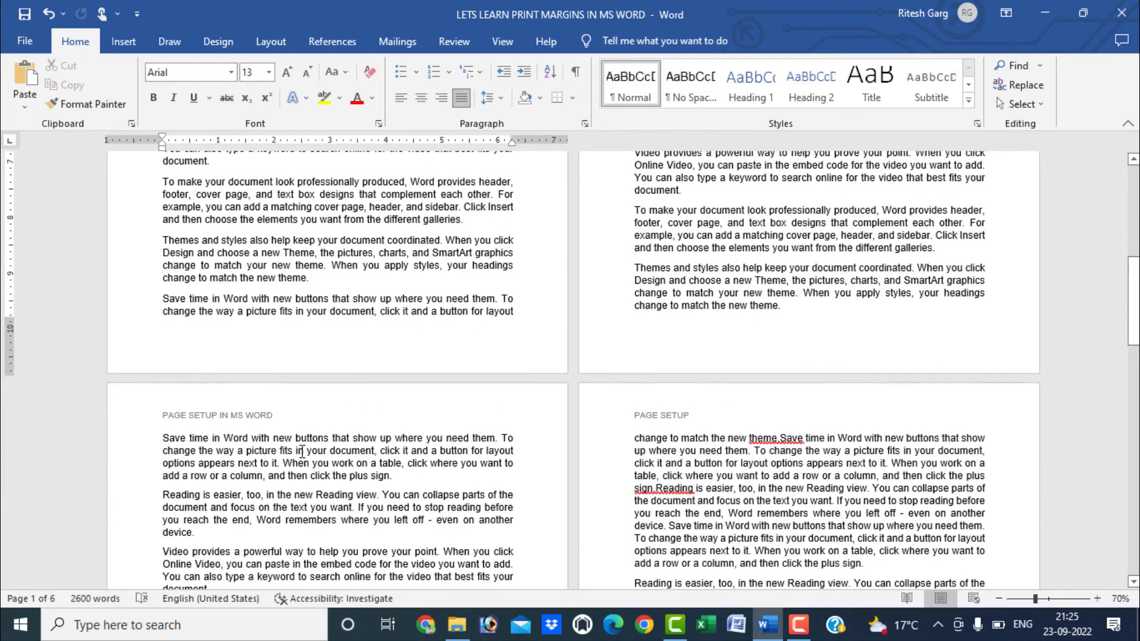
{"action": "scroll", "coordinate": [378, 444], "scroll_direction": "down", "scroll_amount": 5}
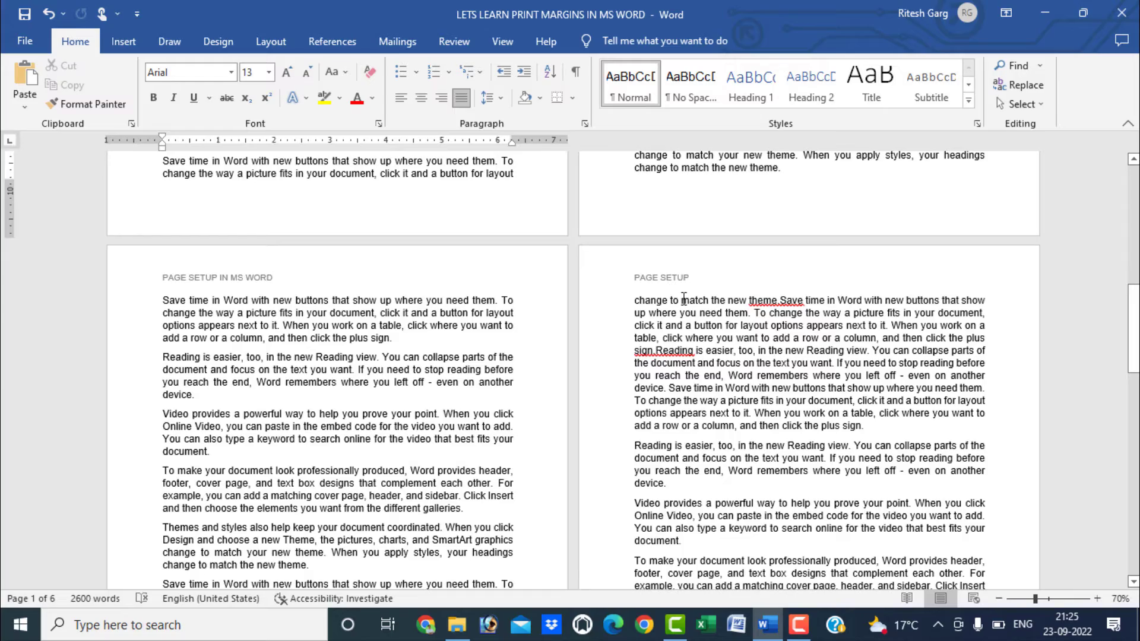
{"action": "scroll", "coordinate": [682, 306], "scroll_direction": "up", "scroll_amount": 18}
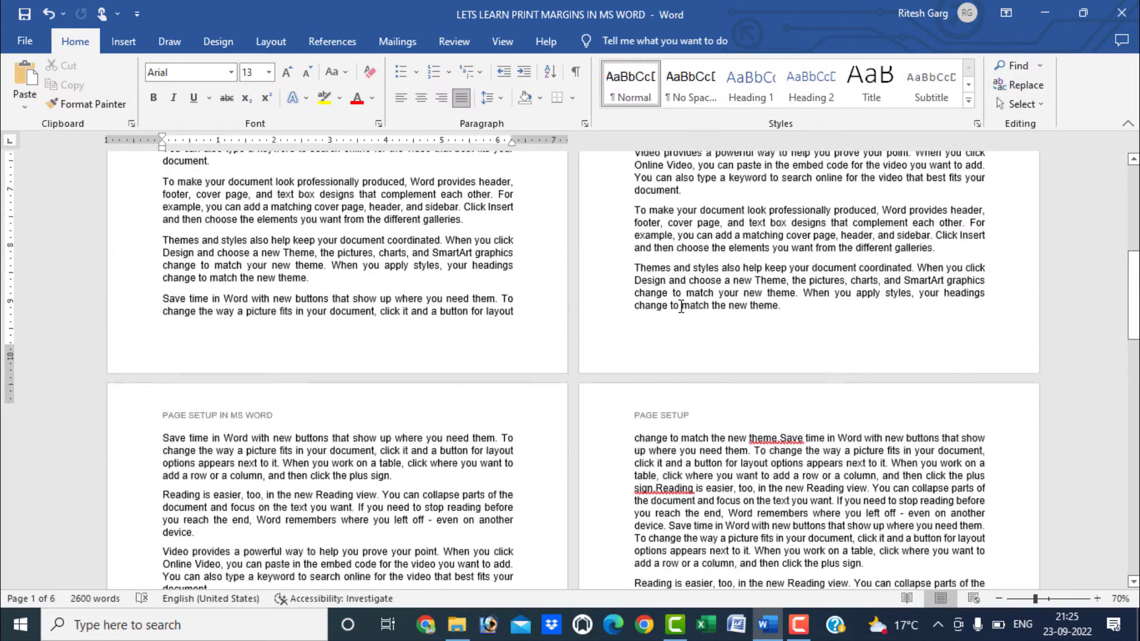
{"action": "scroll", "coordinate": [681, 308], "scroll_direction": "up", "scroll_amount": 1}
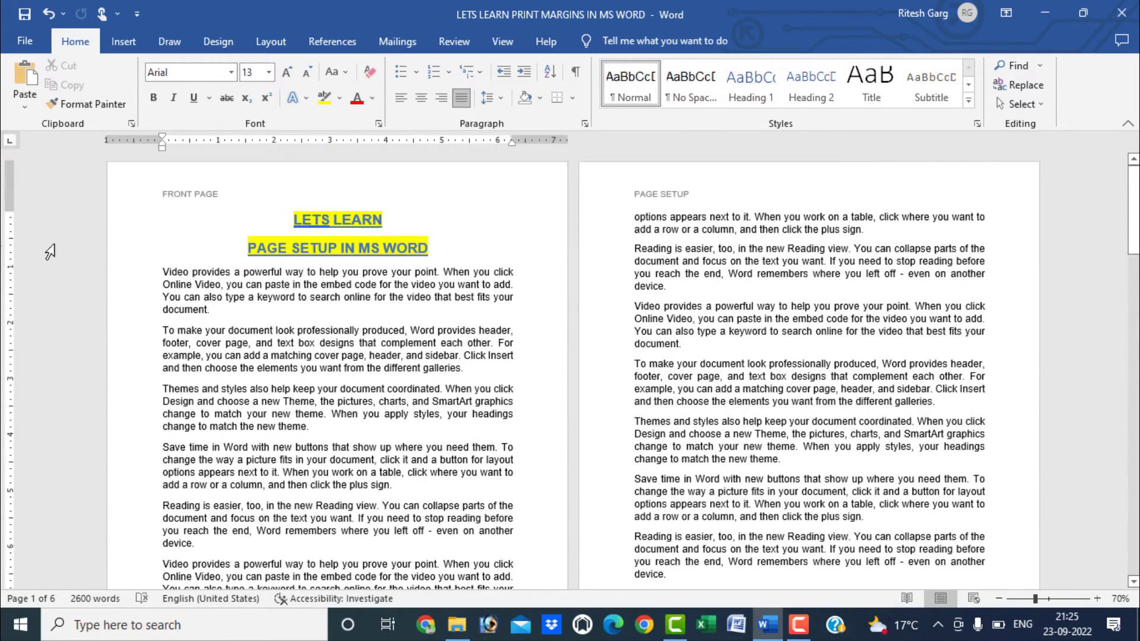
{"action": "double_click", "coordinate": [11, 250]}
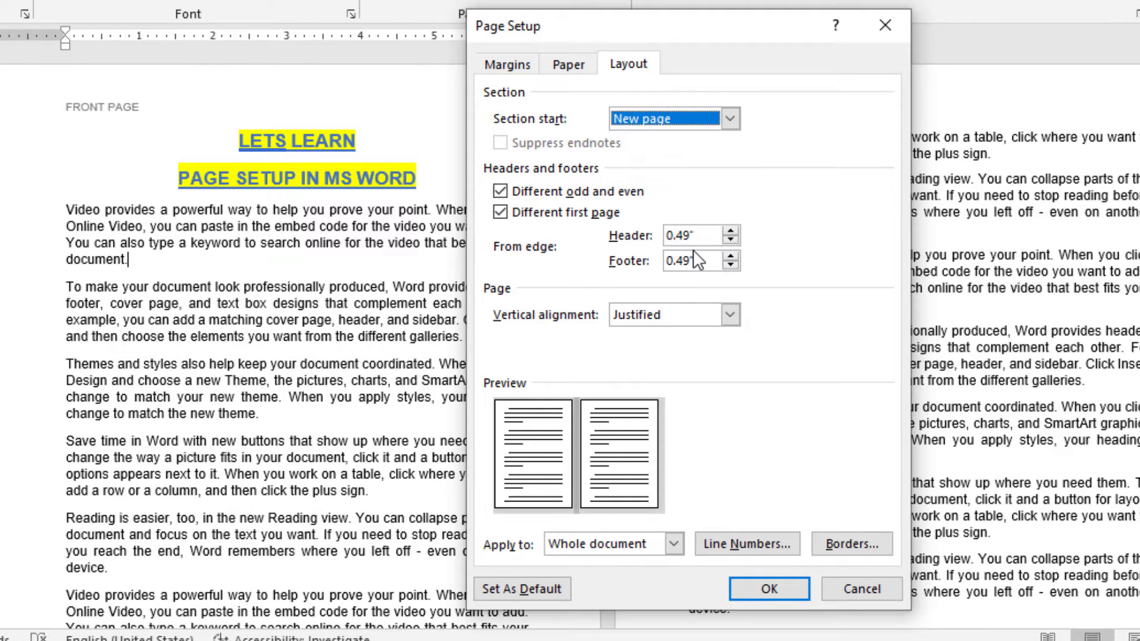
{"action": "left_click", "coordinate": [730, 231]}
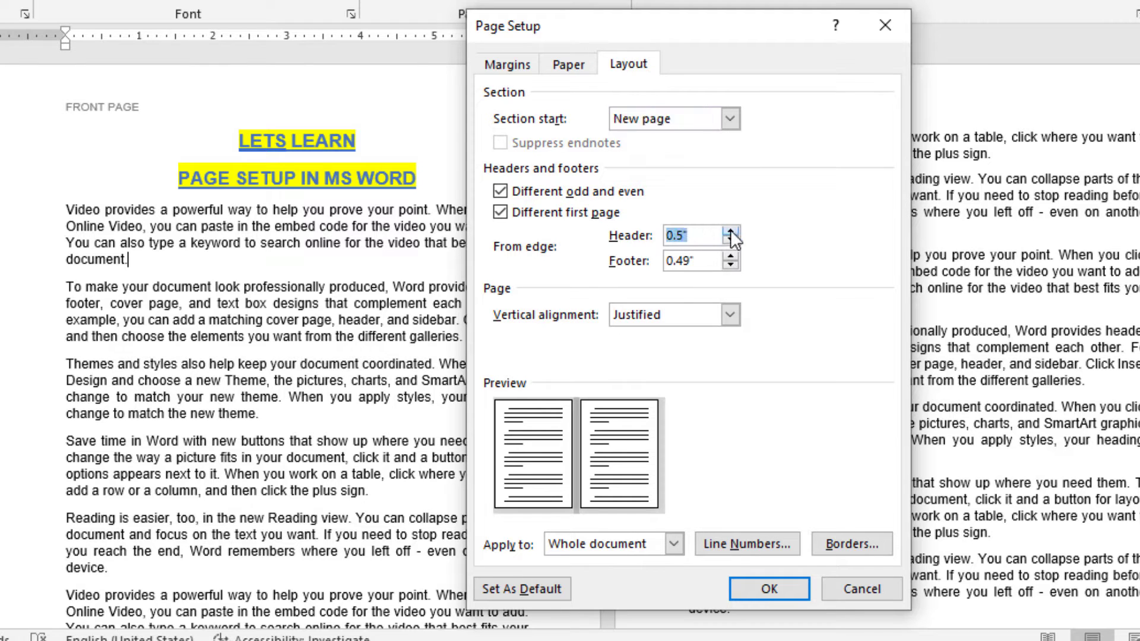
{"action": "left_click", "coordinate": [730, 232]}
{"action": "left_click", "coordinate": [761, 590]}
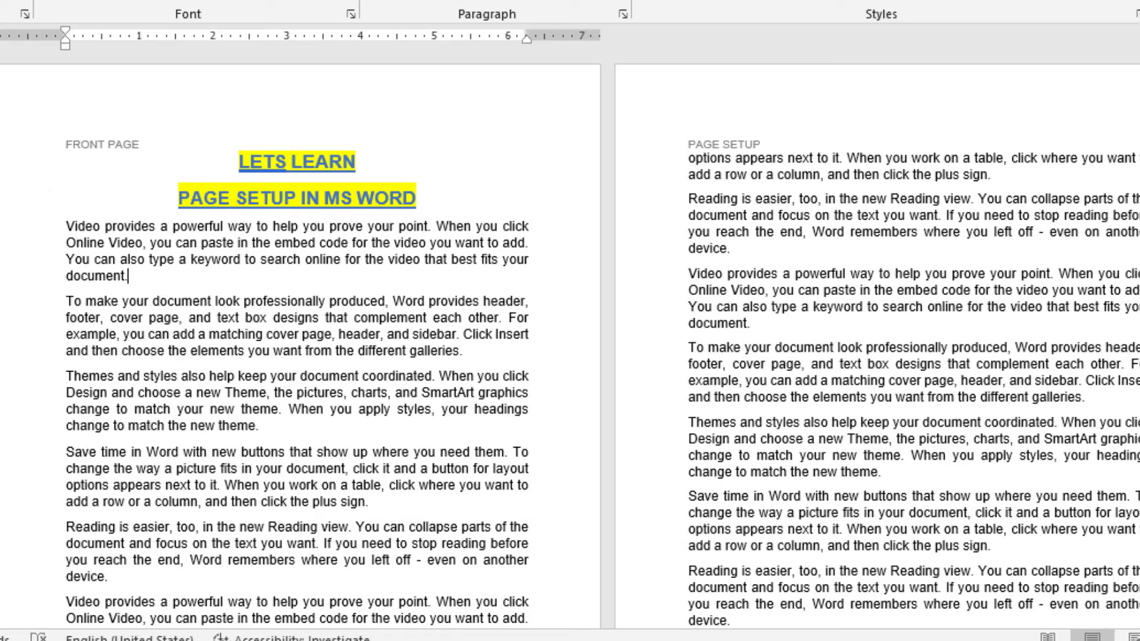
{"action": "key", "text": "alt+p"}
{"action": "key", "text": "s"}
{"action": "key", "text": "p"}
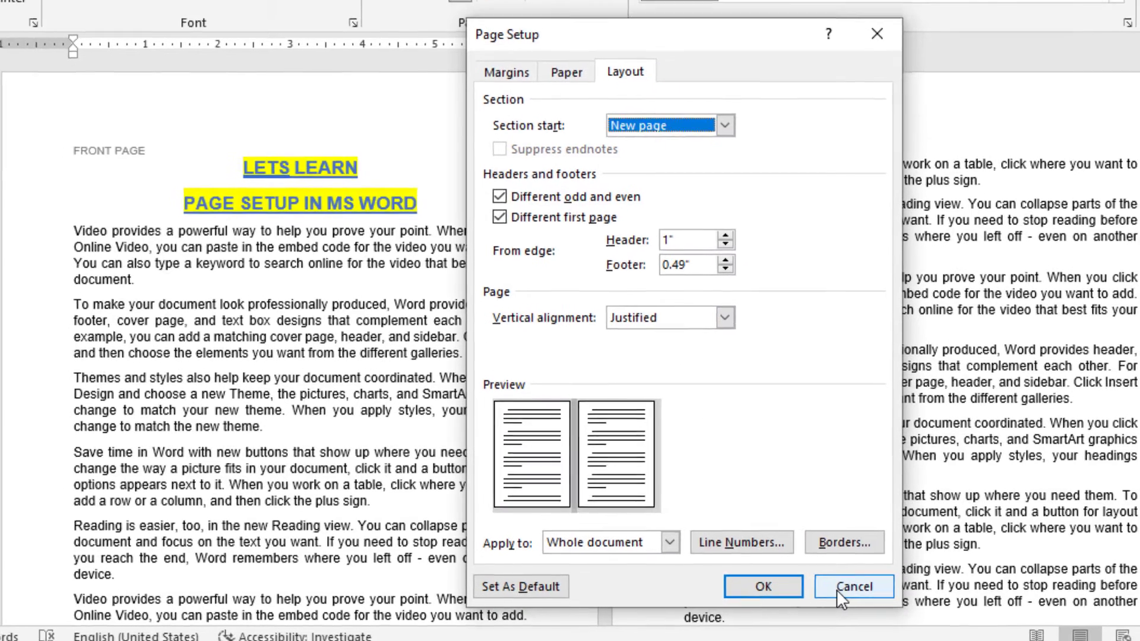
{"action": "left_click", "coordinate": [849, 589]}
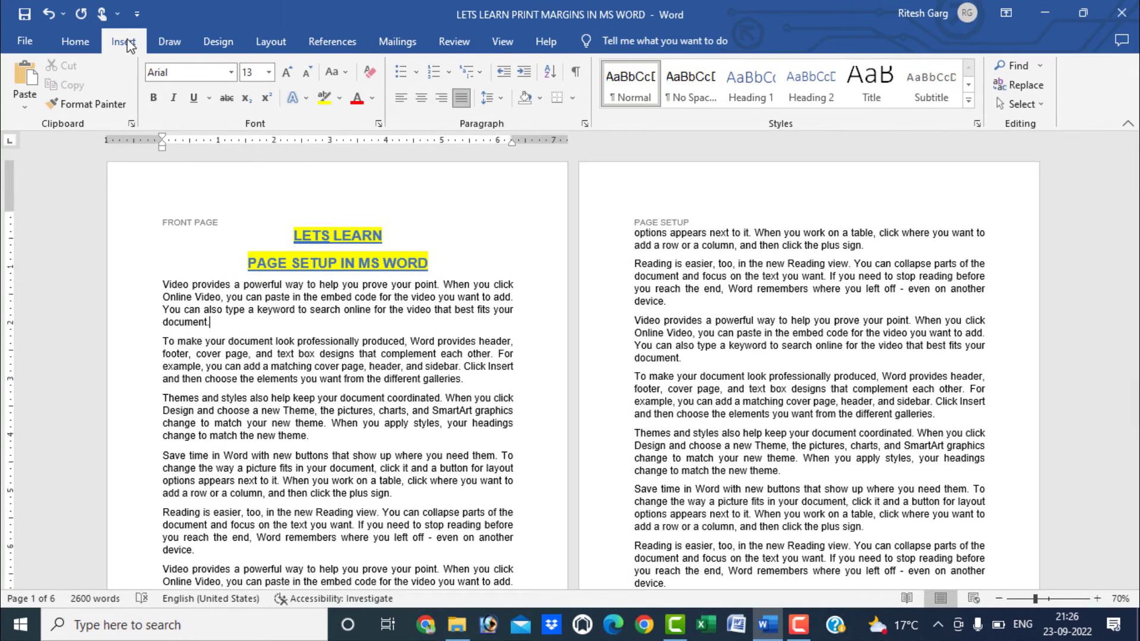
Insert a Blank footer on the first page with the text "MS WORD" and return to the body text.
{"action": "left_click", "coordinate": [127, 43]}
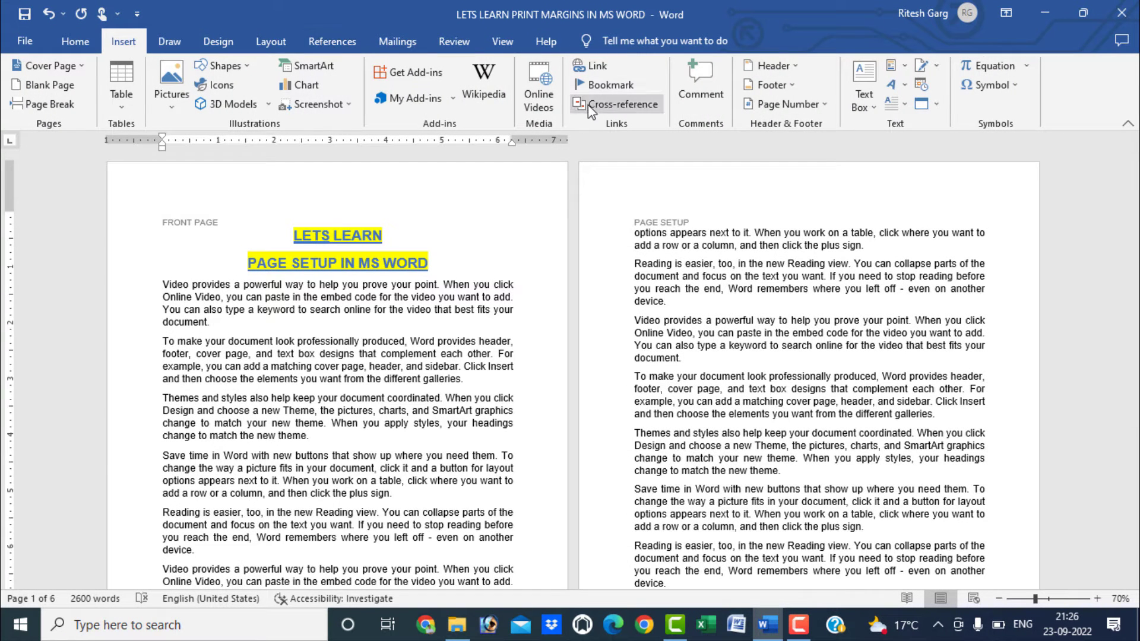
{"action": "left_click", "coordinate": [772, 85]}
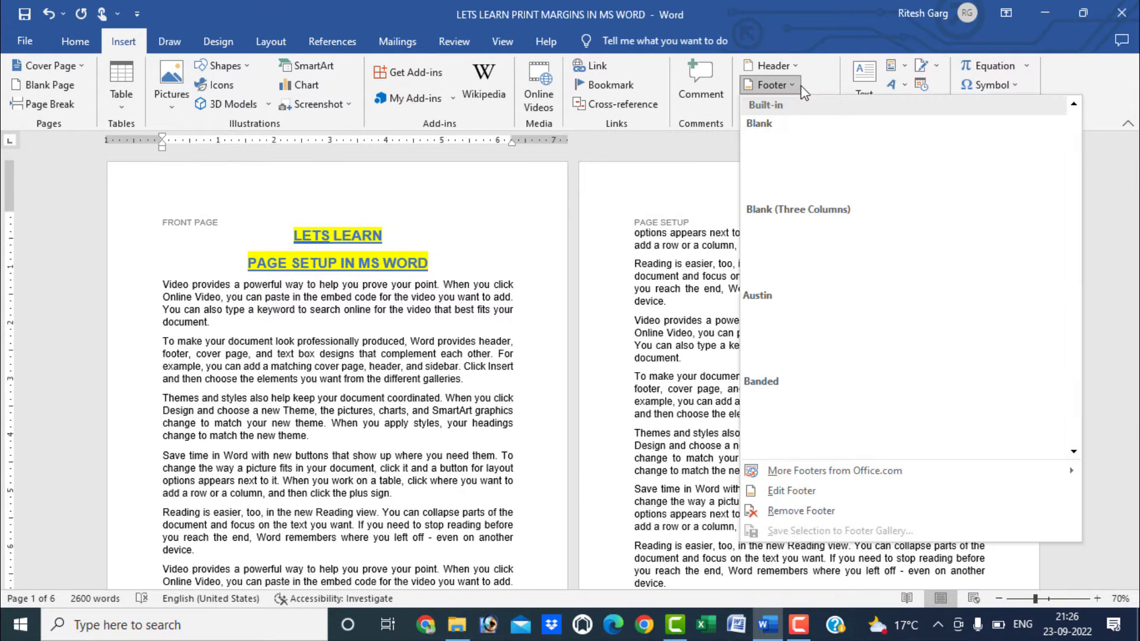
{"action": "left_click", "coordinate": [822, 186]}
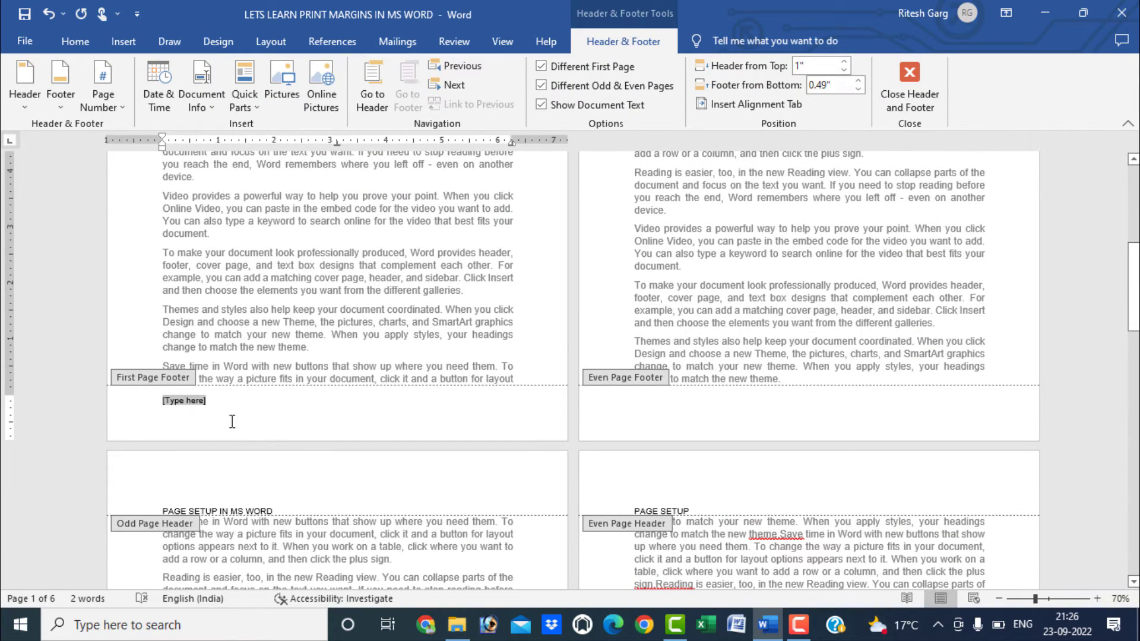
{"action": "type", "text": "MS WORD"}
{"action": "double_click", "coordinate": [316, 254]}
Compare the footer areas of the first page and the pages that follow it.
{"action": "scroll", "coordinate": [689, 442], "scroll_direction": "down", "scroll_amount": 2}
{"action": "scroll", "coordinate": [690, 435], "scroll_direction": "down", "scroll_amount": 10}
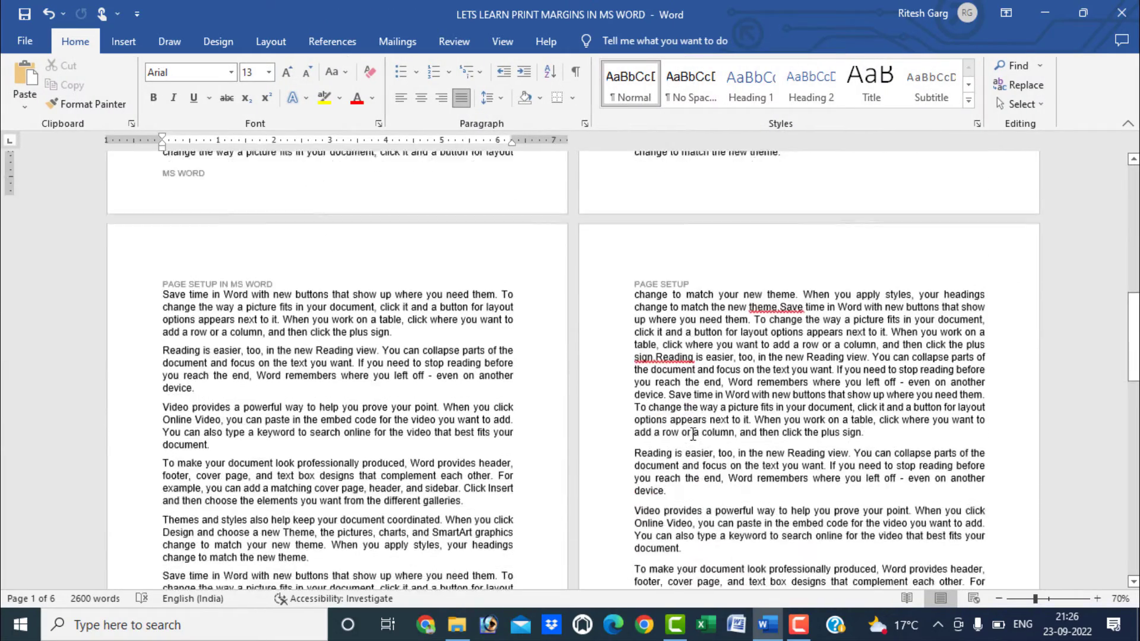
{"action": "scroll", "coordinate": [690, 473], "scroll_direction": "up", "scroll_amount": 15}
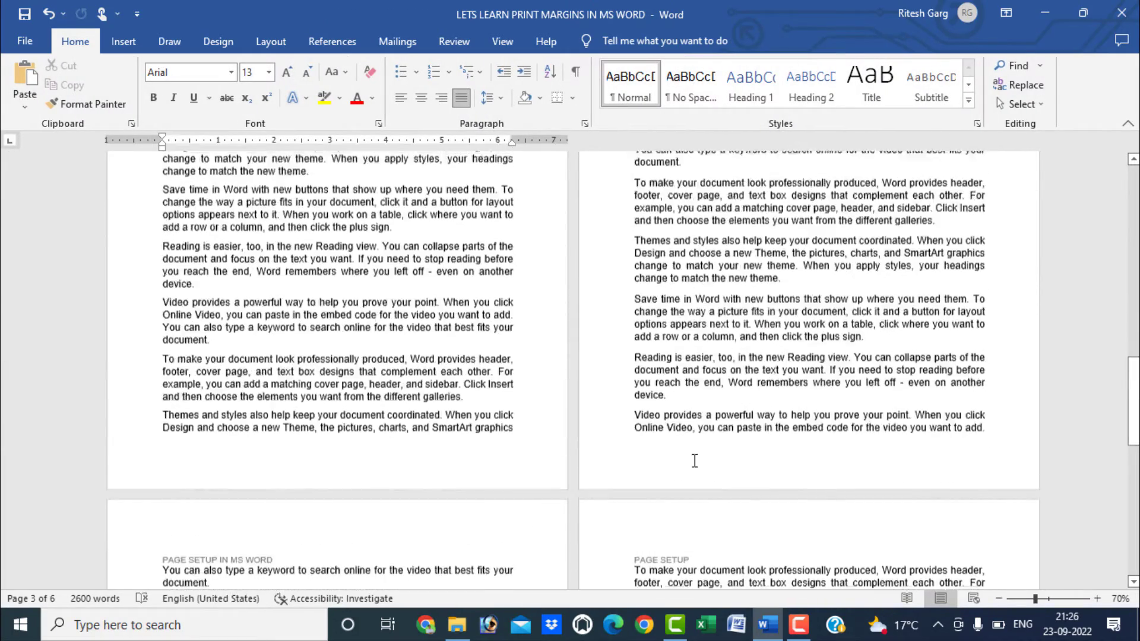
{"action": "scroll", "coordinate": [693, 493], "scroll_direction": "down", "scroll_amount": 3}
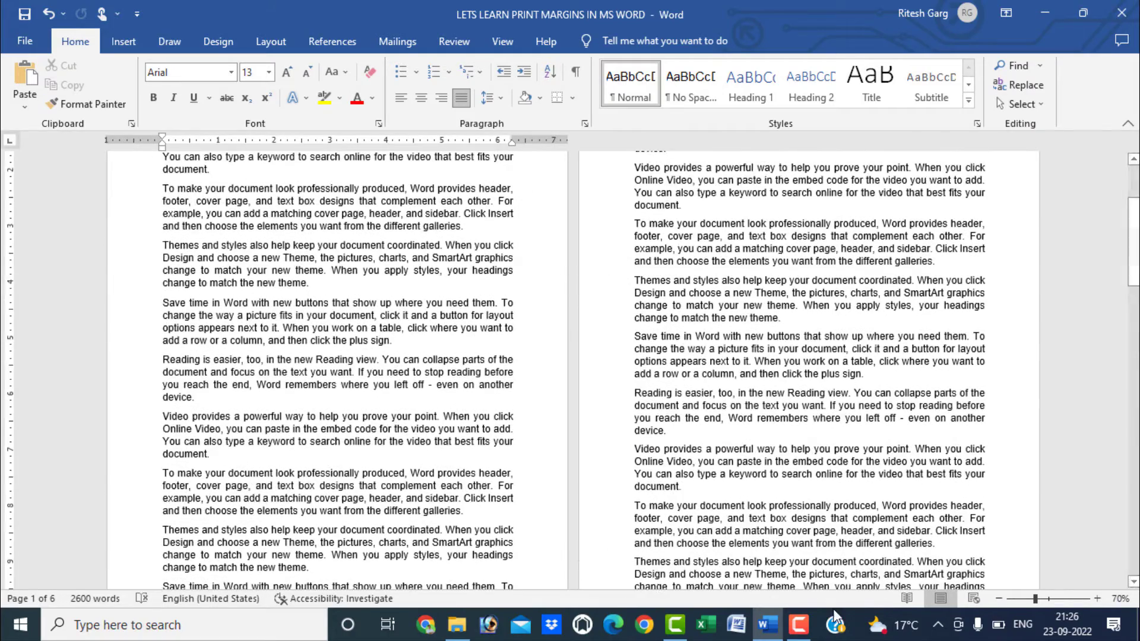
{"action": "scroll", "coordinate": [473, 515], "scroll_direction": "up", "scroll_amount": 10}
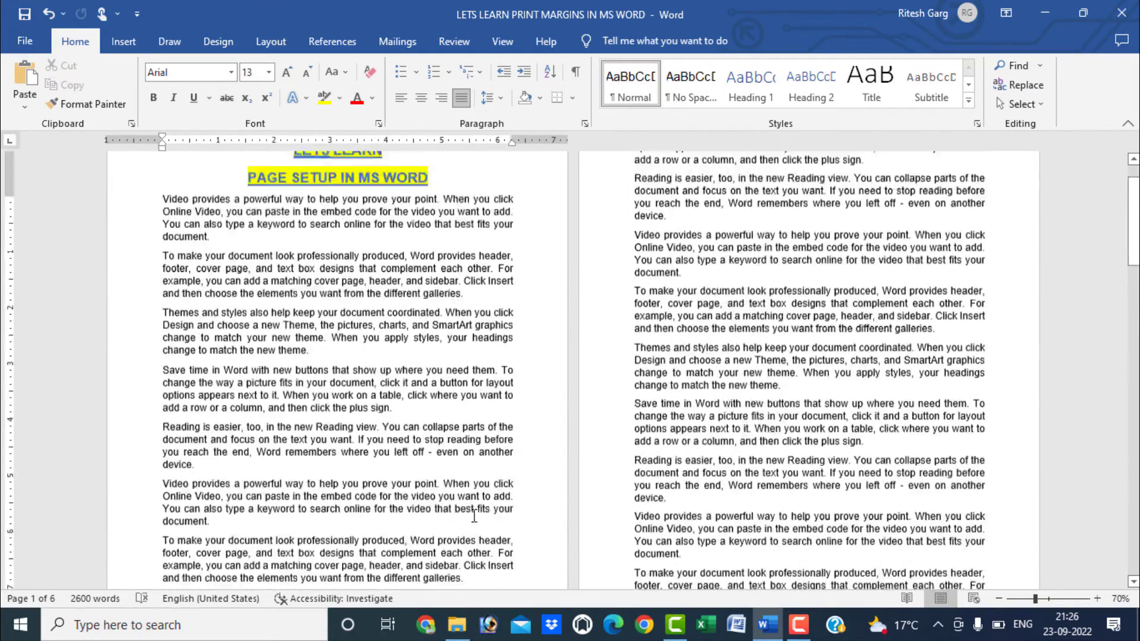
{"action": "scroll", "coordinate": [518, 496], "scroll_direction": "down", "scroll_amount": 10}
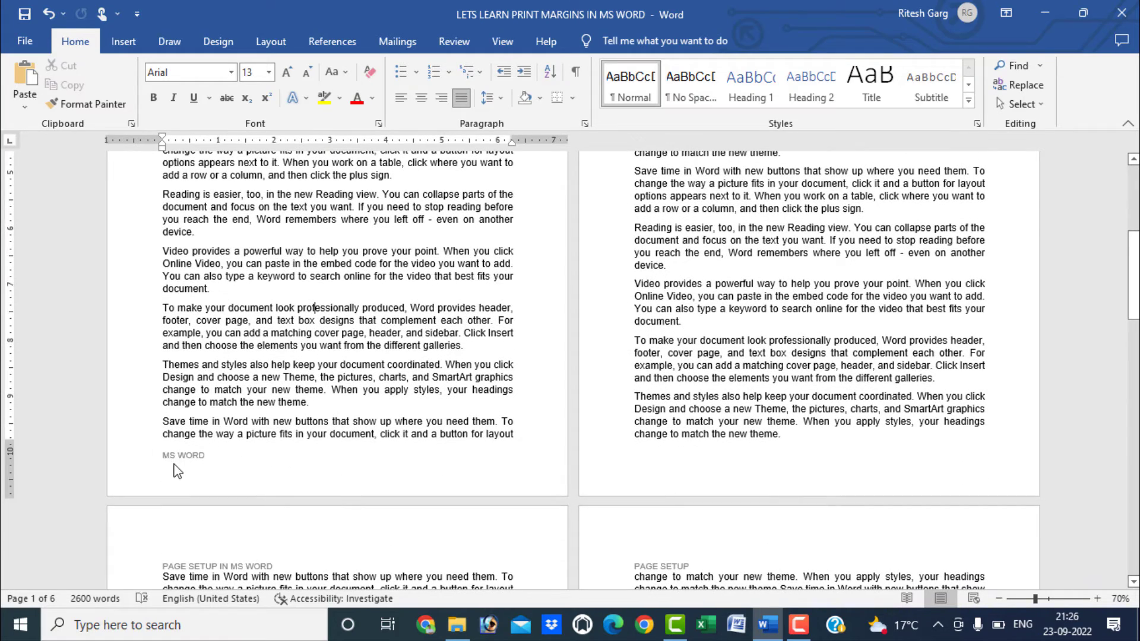
{"action": "left_click", "coordinate": [824, 486]}
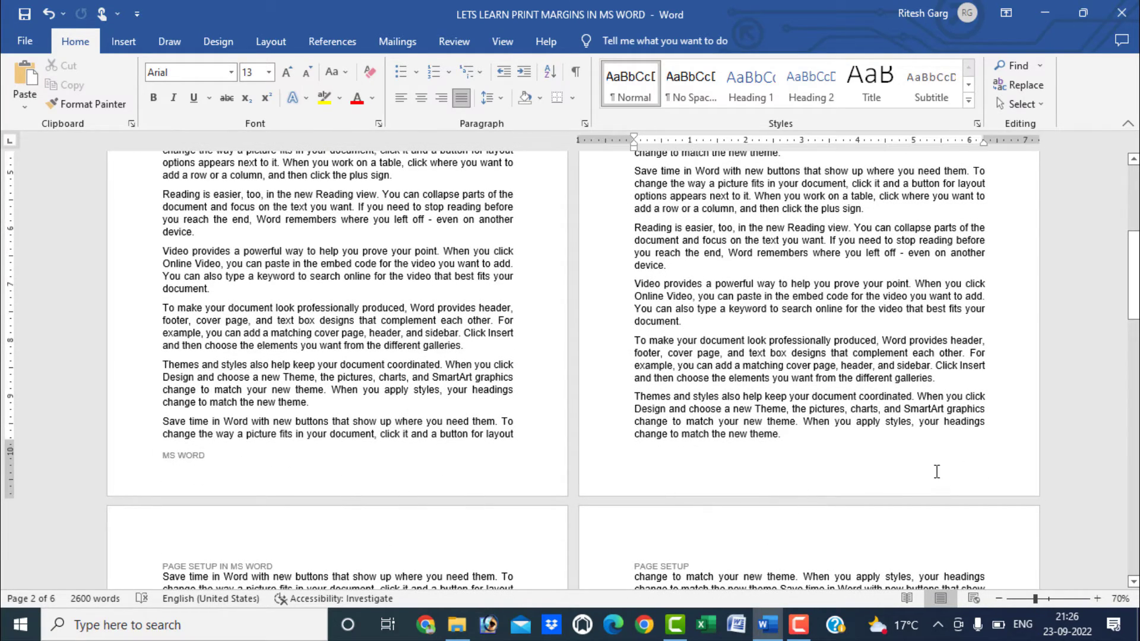
{"action": "scroll", "coordinate": [890, 492], "scroll_direction": "up", "scroll_amount": 3, "text": "ctrl"}
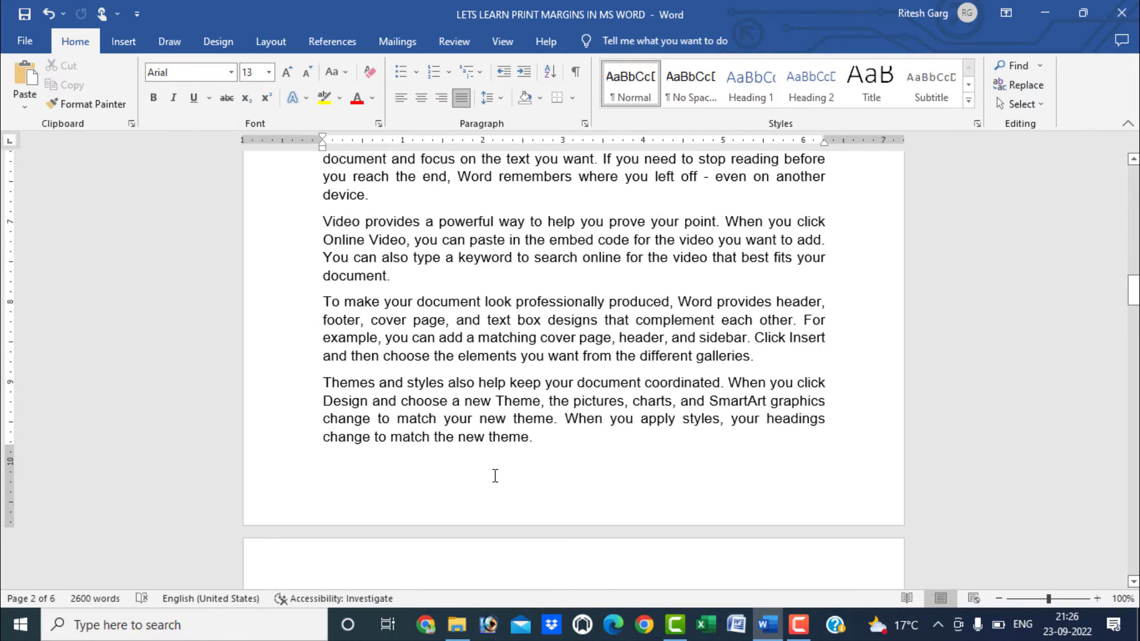
Enter "PAGE SETUP" in the even page footer of page 2 and return to the body text.
{"action": "scroll", "coordinate": [436, 419], "scroll_direction": "down", "scroll_amount": 1}
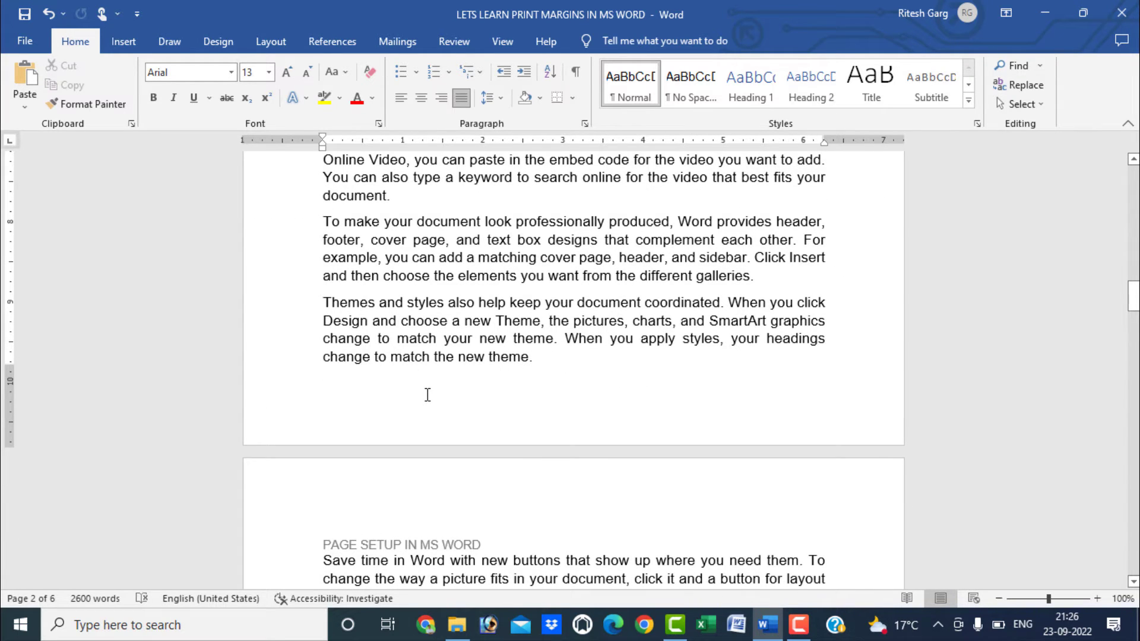
{"action": "double_click", "coordinate": [369, 402]}
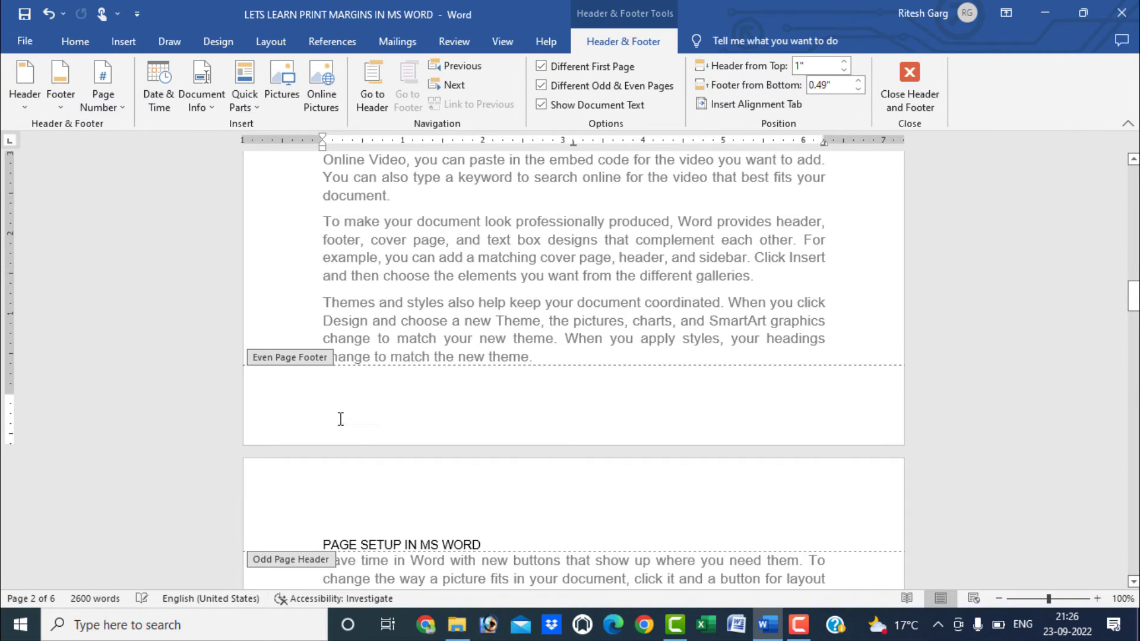
{"action": "type", "text": "PAGE SETUP"}
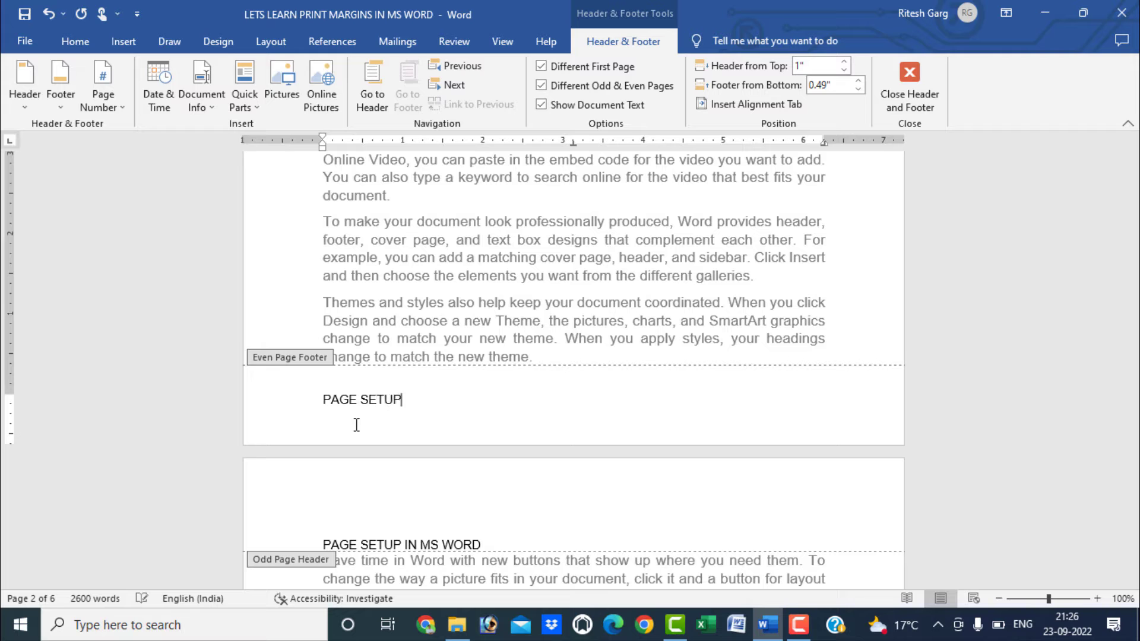
{"action": "double_click", "coordinate": [495, 305]}
{"action": "triple_click", "coordinate": [481, 323]}
Compare the footers of the odd and even pages after page 2, with the zoom reduced to 60%.
{"action": "scroll", "coordinate": [451, 339], "scroll_direction": "down", "scroll_amount": 6}
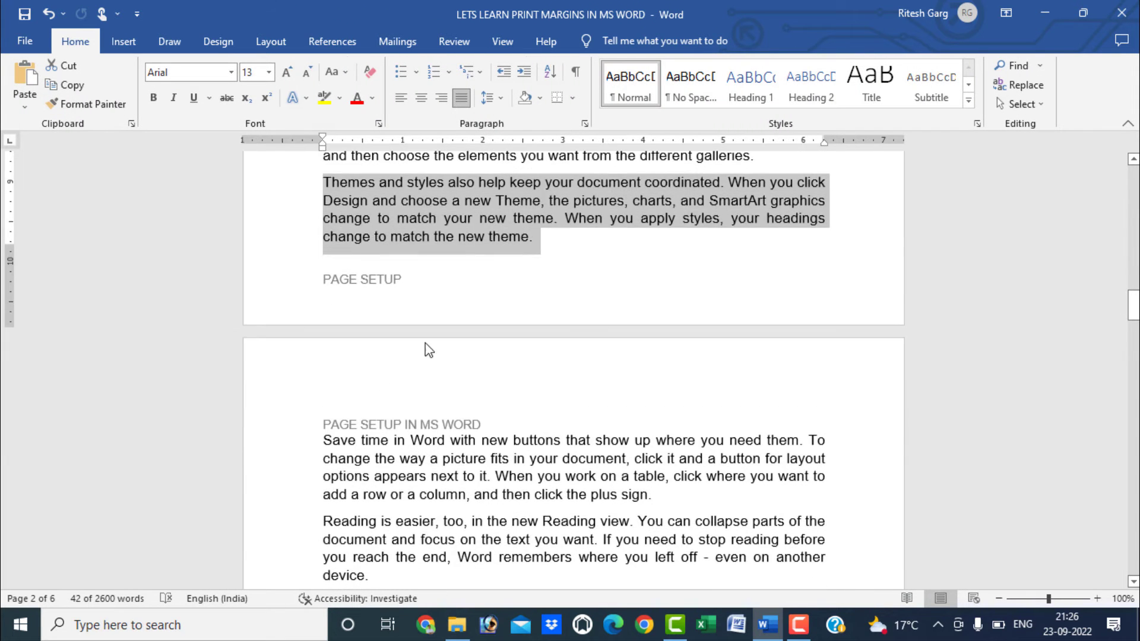
{"action": "scroll", "coordinate": [425, 352], "scroll_direction": "down", "scroll_amount": 5}
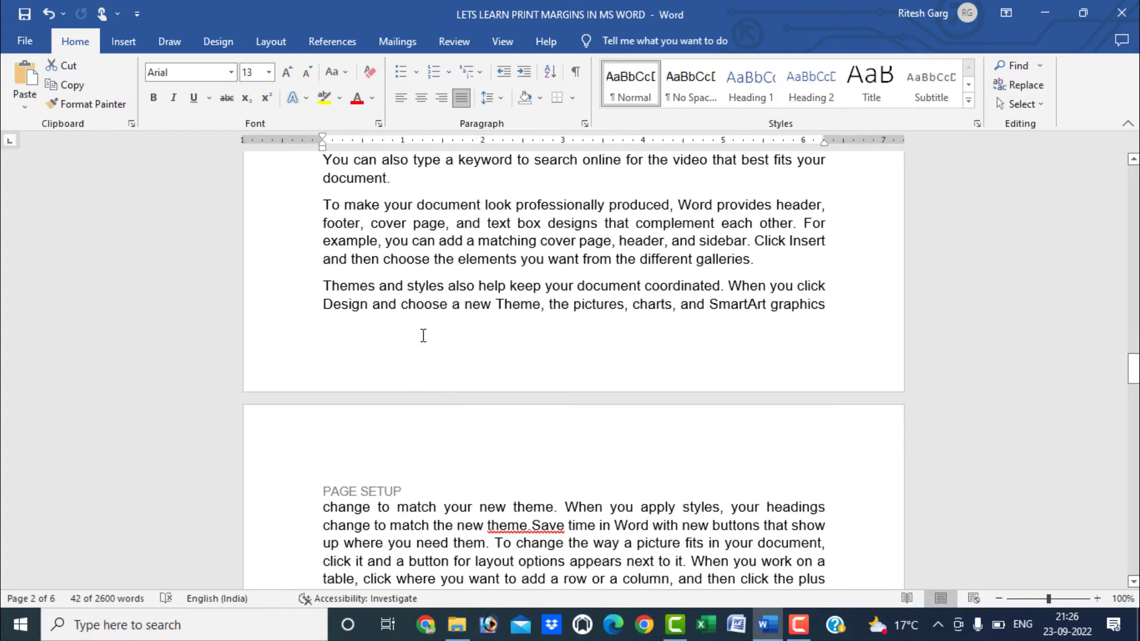
{"action": "left_click", "coordinate": [405, 352]}
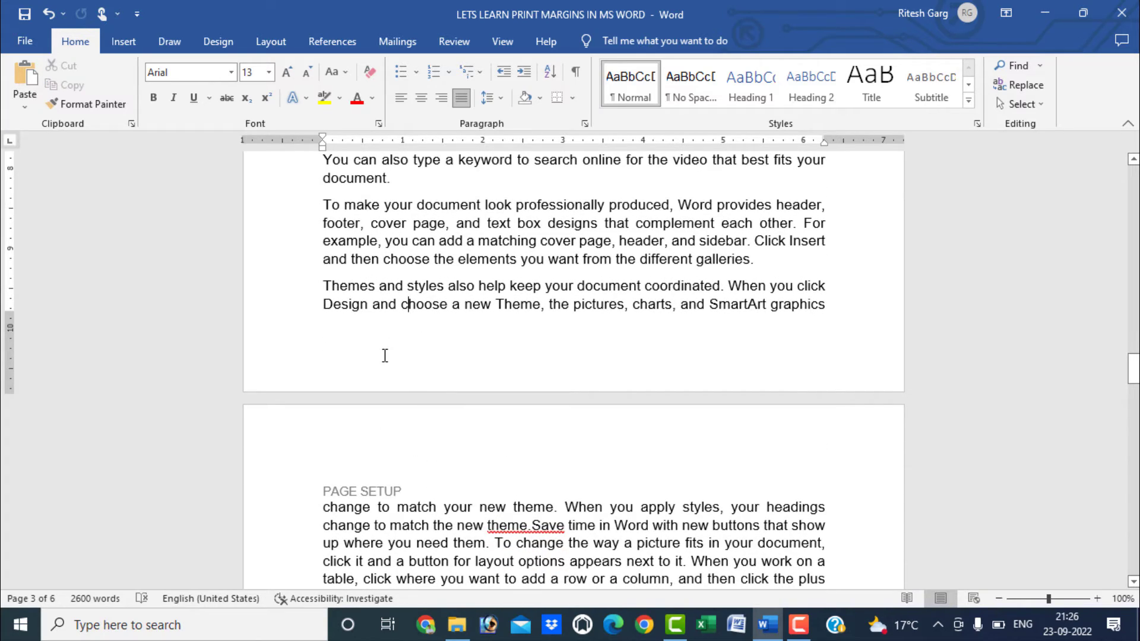
{"action": "scroll", "coordinate": [408, 386], "scroll_direction": "down", "scroll_amount": 15}
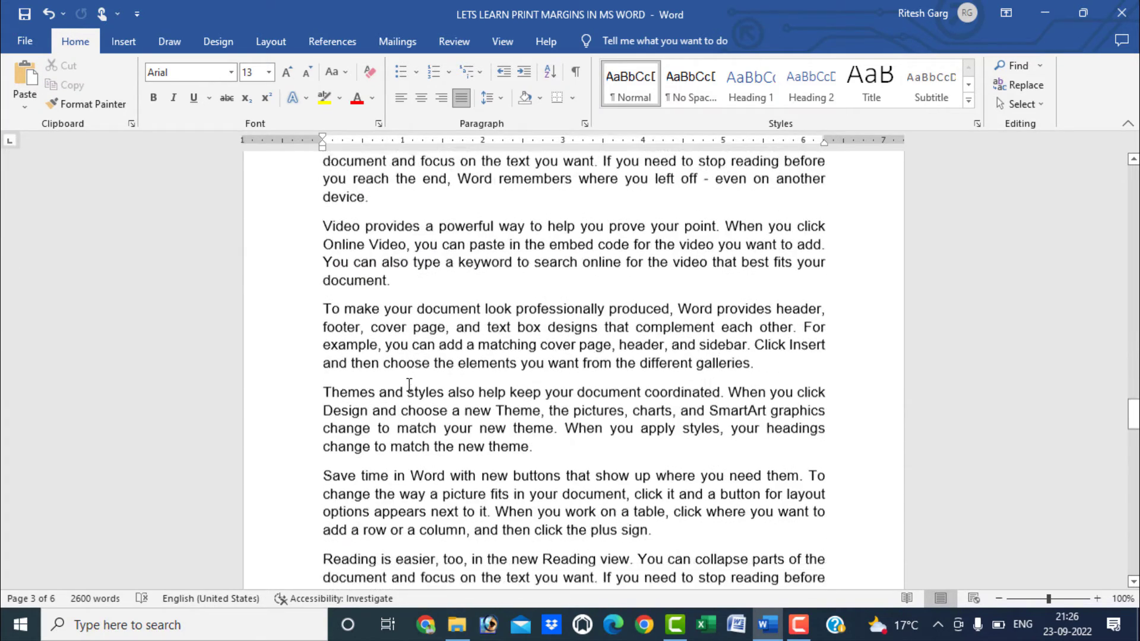
{"action": "scroll", "coordinate": [397, 409], "scroll_direction": "down", "scroll_amount": 2}
{"action": "scroll", "coordinate": [385, 422], "scroll_direction": "down", "scroll_amount": 4, "text": "ctrl"}
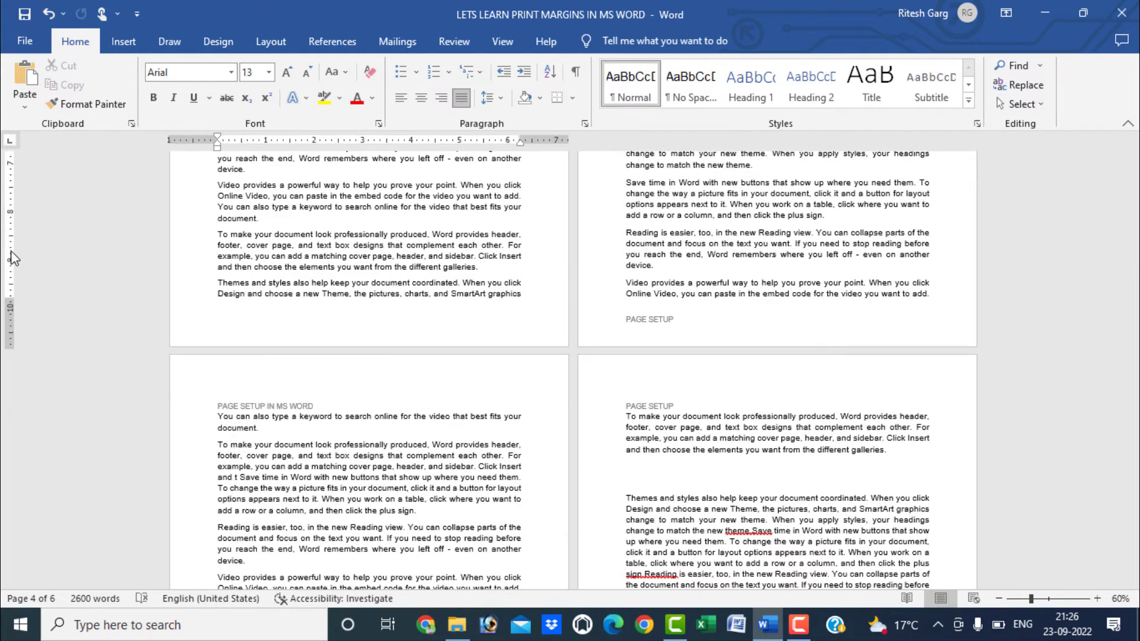
Look at the vertical alignment choices in Page Setup and close the dialog without applying anything.
{"action": "double_click", "coordinate": [11, 251]}
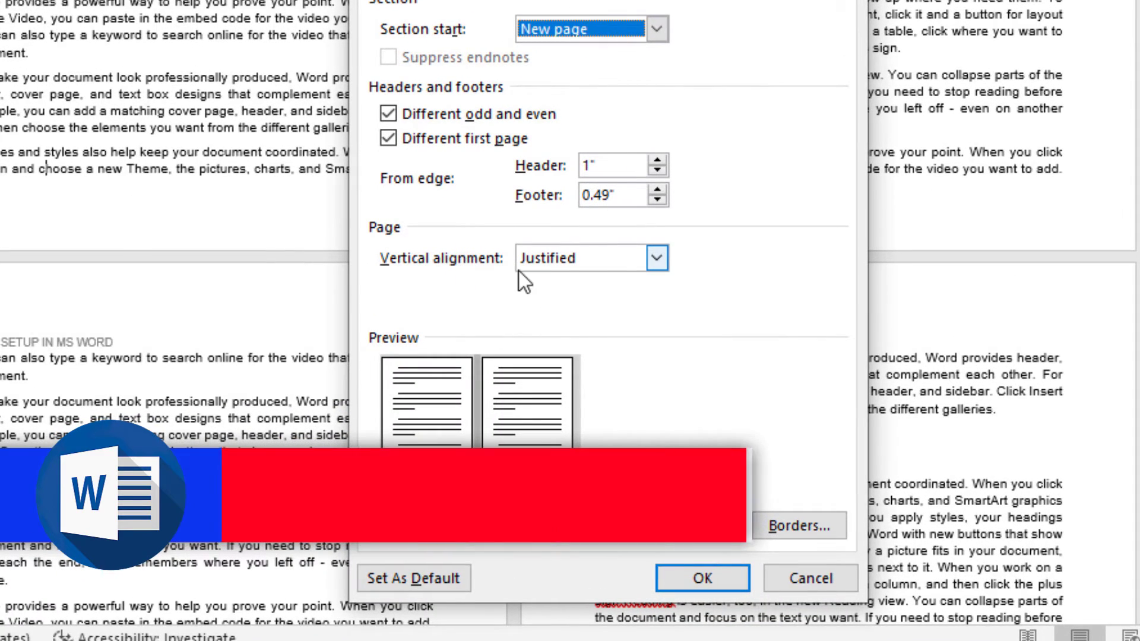
{"action": "left_click", "coordinate": [558, 261]}
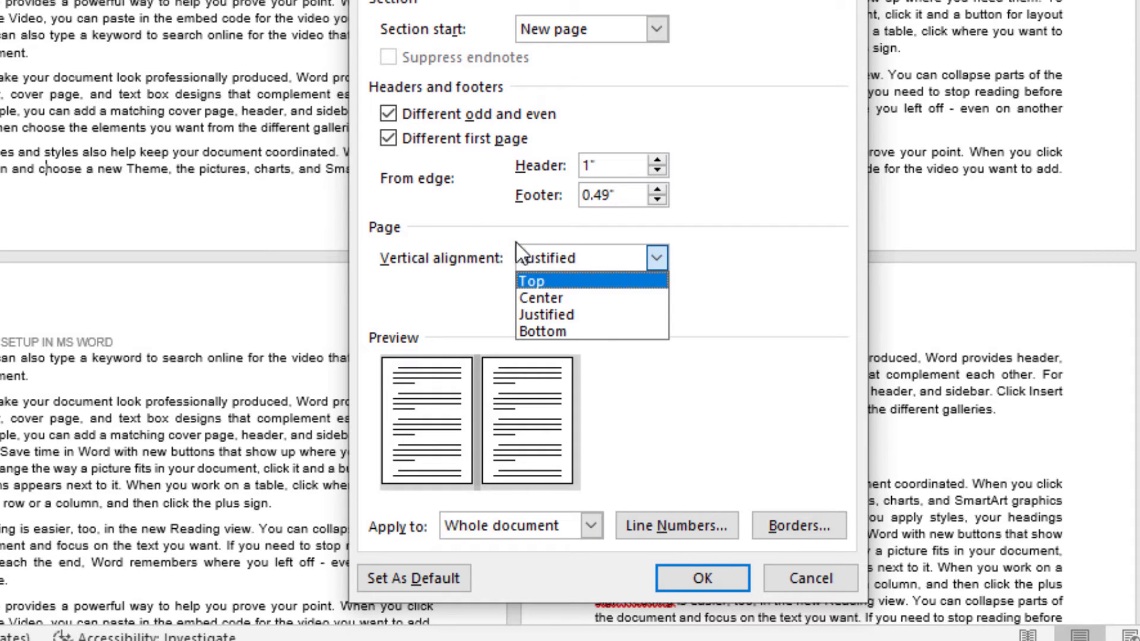
{"action": "left_click", "coordinate": [800, 583]}
{"action": "left_click", "coordinate": [800, 583]}
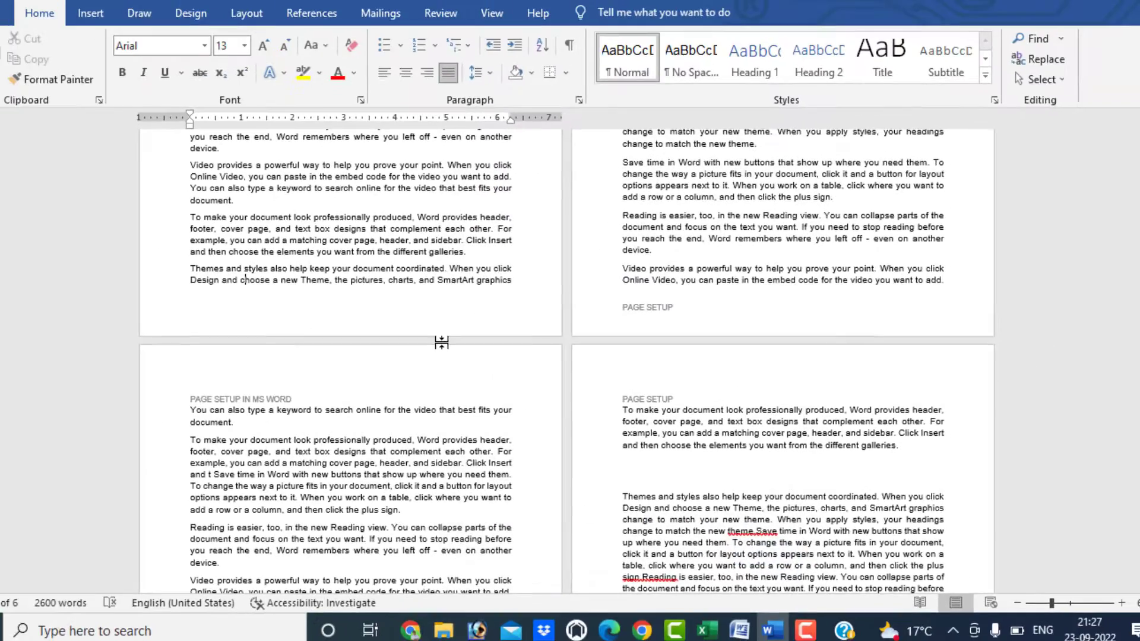
From the first page, set the vertical alignment to Top in Page Setup for the whole document.
{"action": "scroll", "coordinate": [504, 342], "scroll_direction": "up", "scroll_amount": 10}
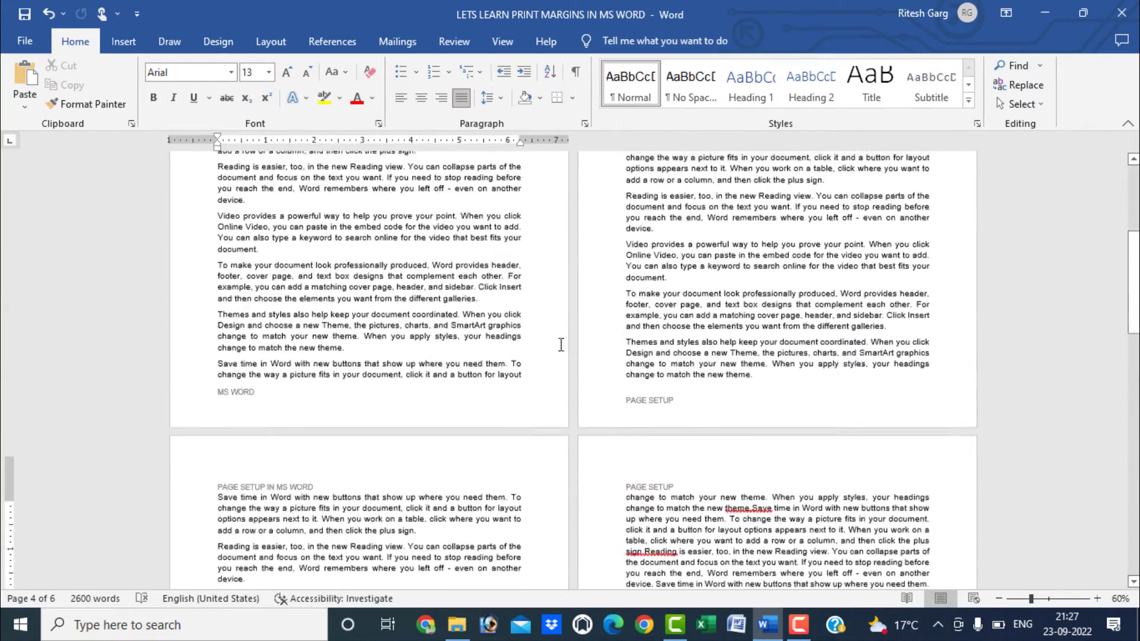
{"action": "scroll", "coordinate": [554, 348], "scroll_direction": "up", "scroll_amount": 6}
{"action": "scroll", "coordinate": [214, 313], "scroll_direction": "up", "scroll_amount": 2}
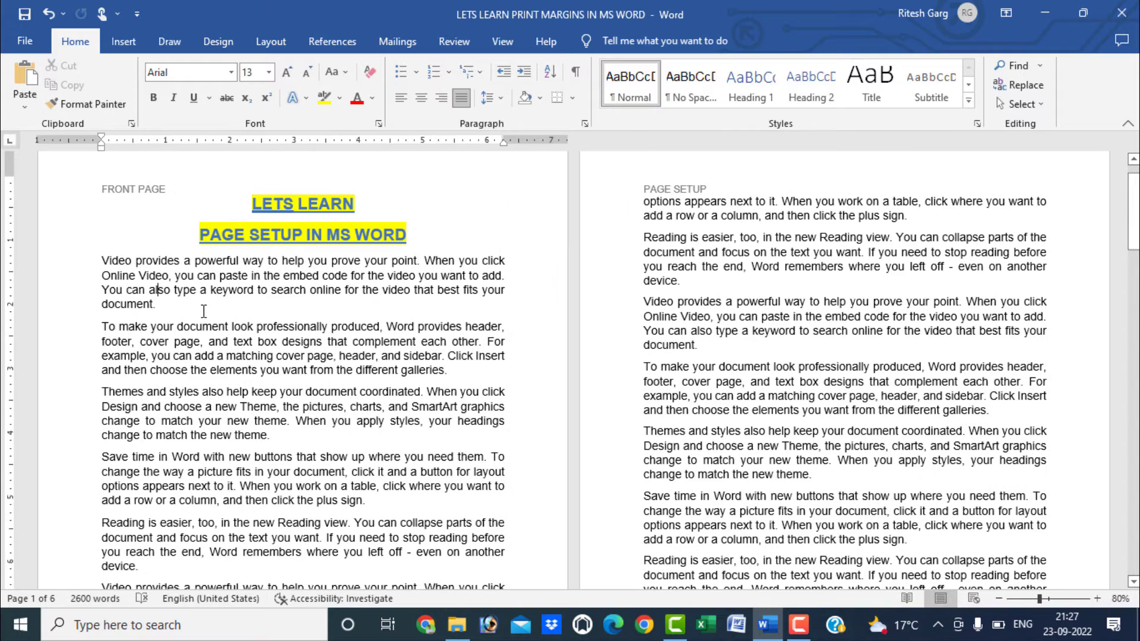
{"action": "double_click", "coordinate": [13, 307]}
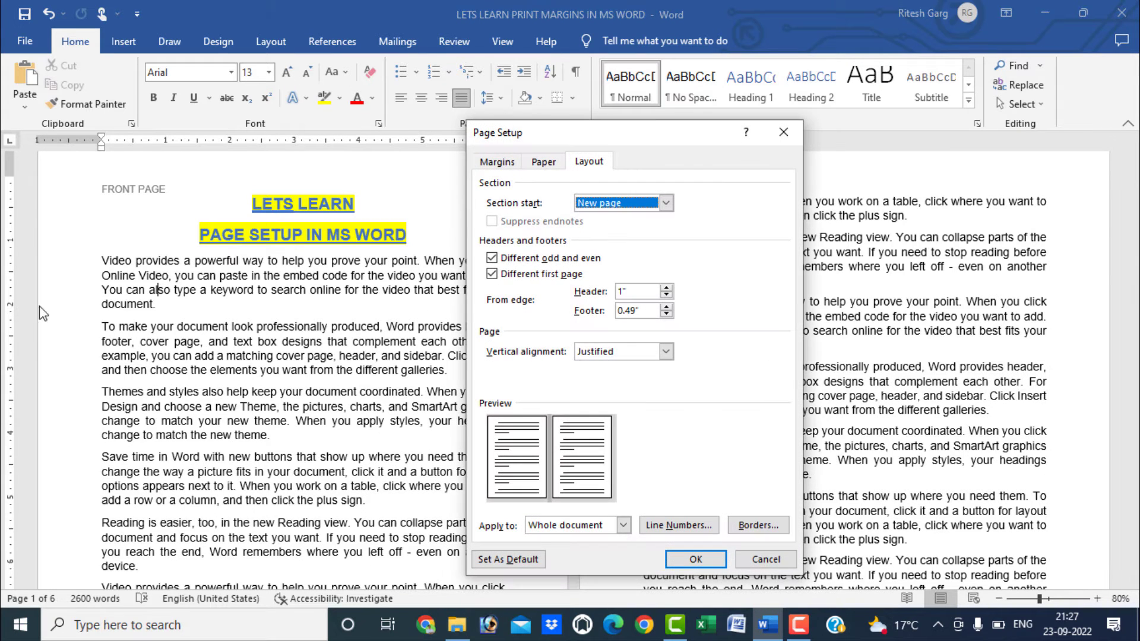
{"action": "left_click", "coordinate": [625, 359]}
{"action": "left_click", "coordinate": [623, 365]}
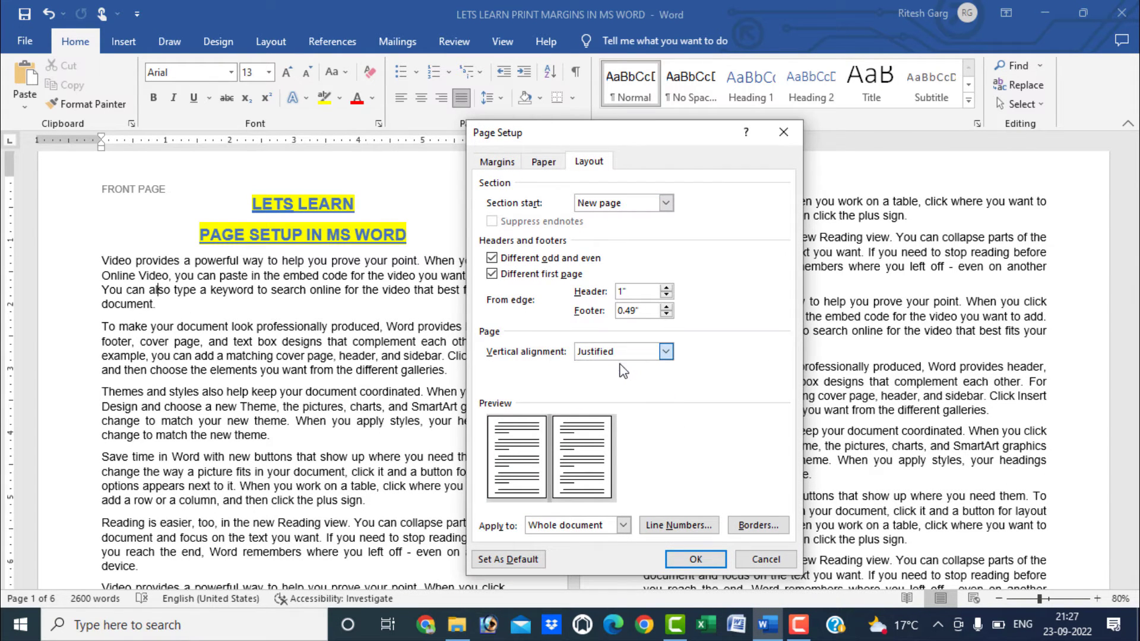
{"action": "left_click", "coordinate": [692, 559]}
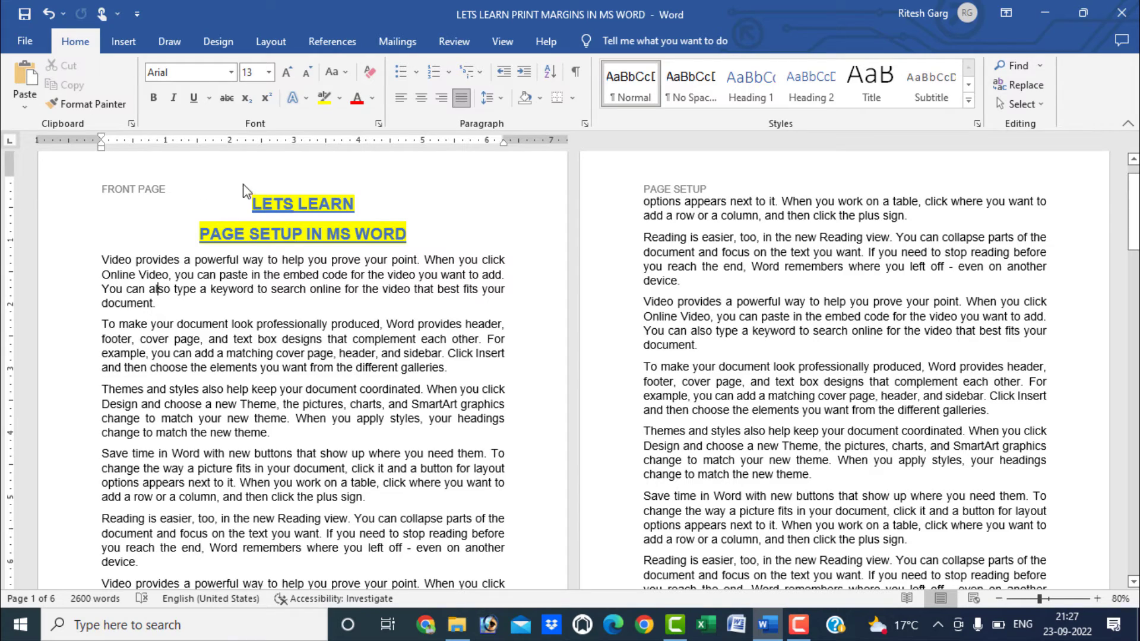
Check the first pages' text placement and set the vertical alignment to Center for the whole document.
{"action": "scroll", "coordinate": [521, 285], "scroll_direction": "down", "scroll_amount": 5}
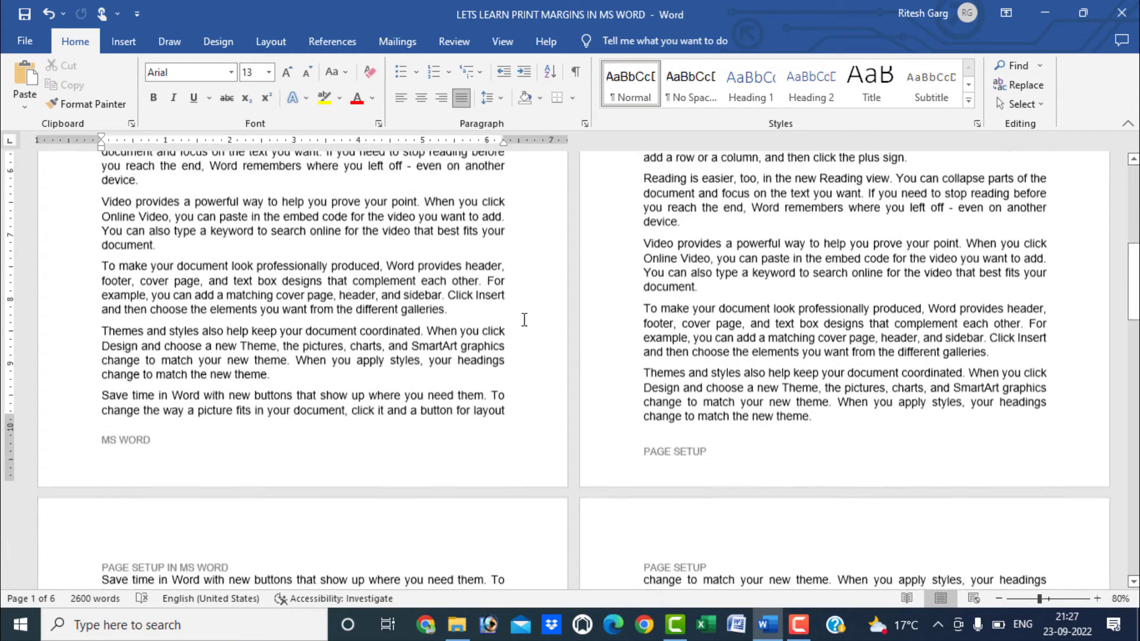
{"action": "scroll", "coordinate": [526, 313], "scroll_direction": "up", "scroll_amount": 6}
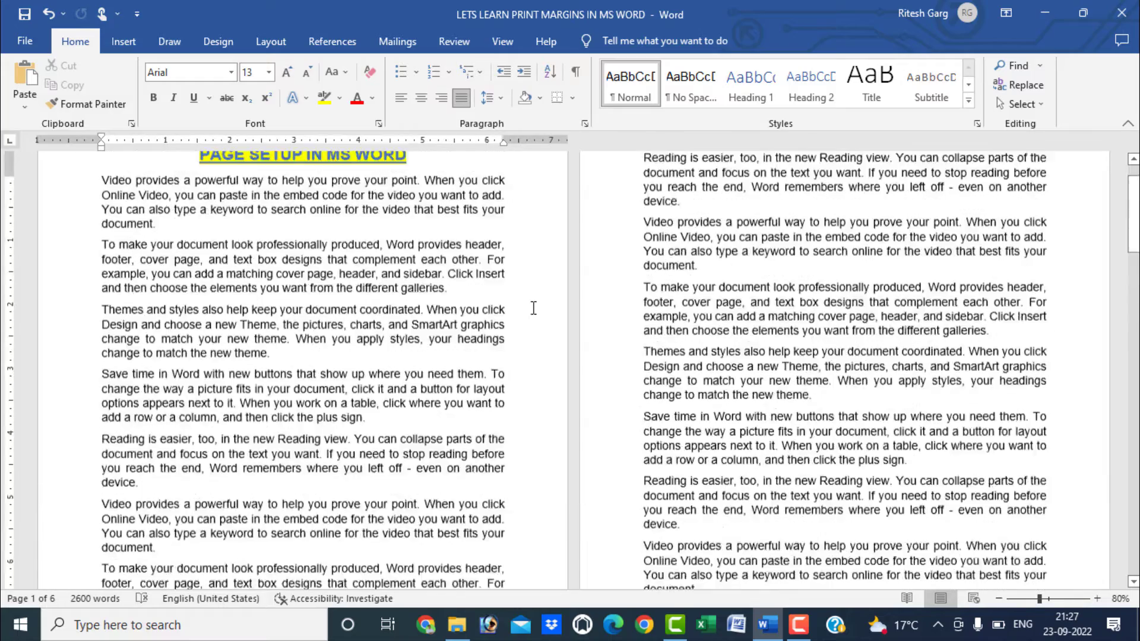
{"action": "double_click", "coordinate": [10, 245]}
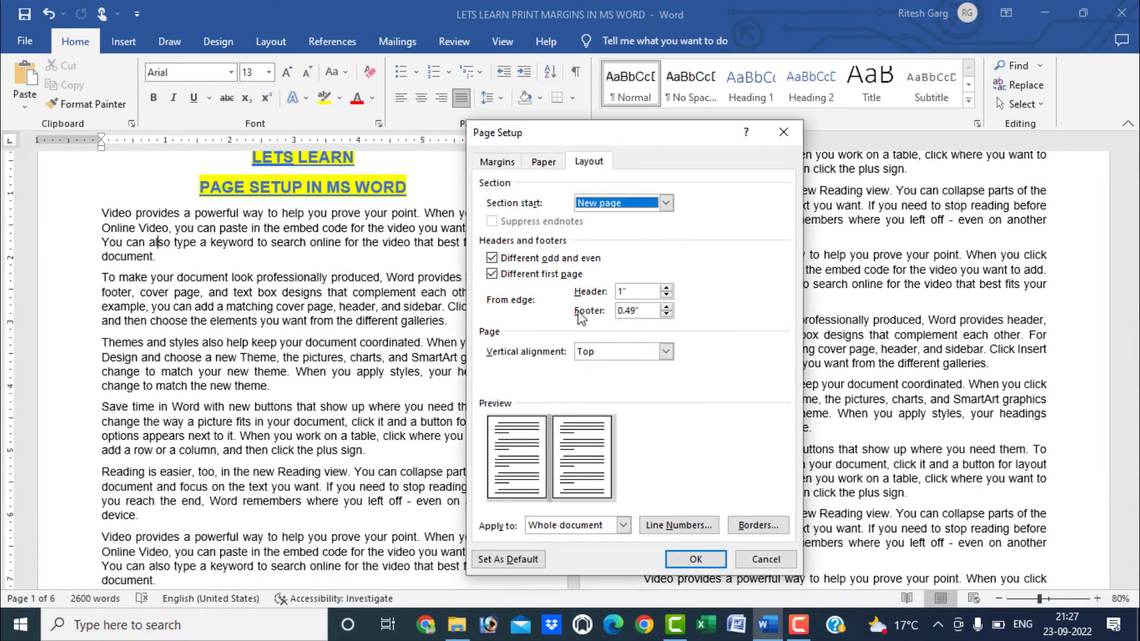
{"action": "left_click", "coordinate": [631, 348]}
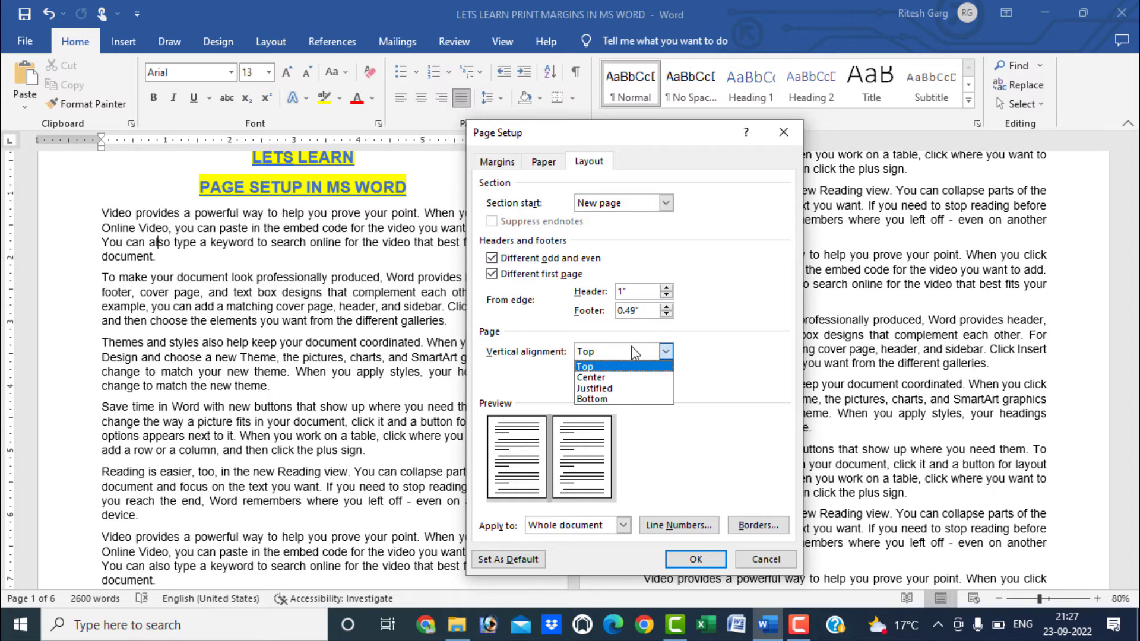
{"action": "left_click", "coordinate": [617, 380]}
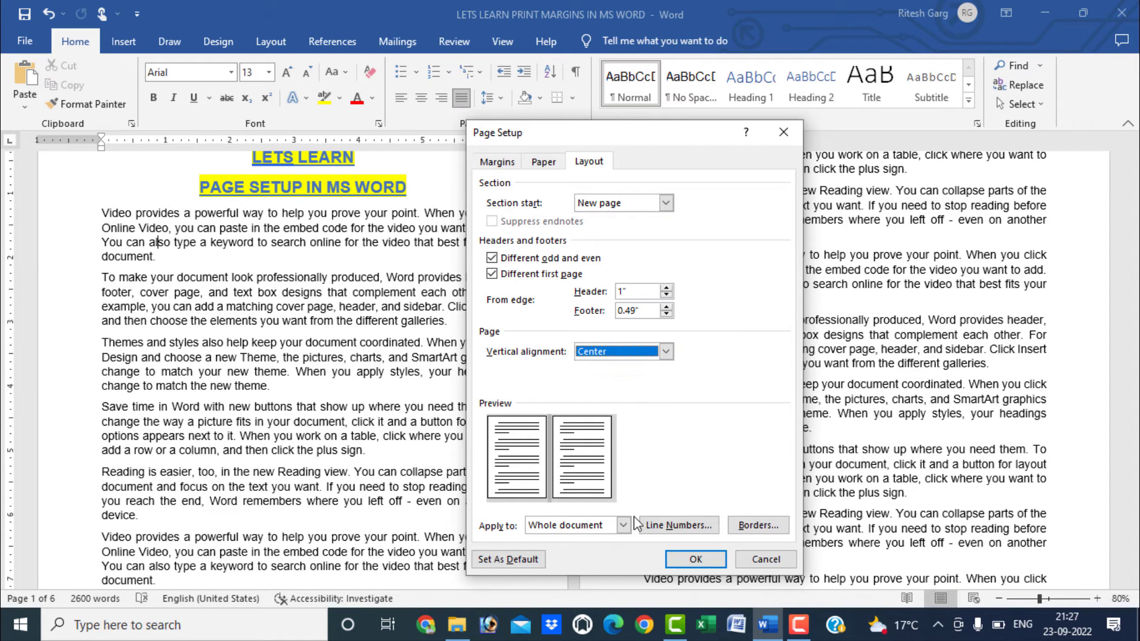
{"action": "left_click", "coordinate": [695, 559]}
Check the centered text between header and footer, and set the vertical alignment to Justified for the whole document.
{"action": "scroll", "coordinate": [333, 240], "scroll_direction": "up", "scroll_amount": 1}
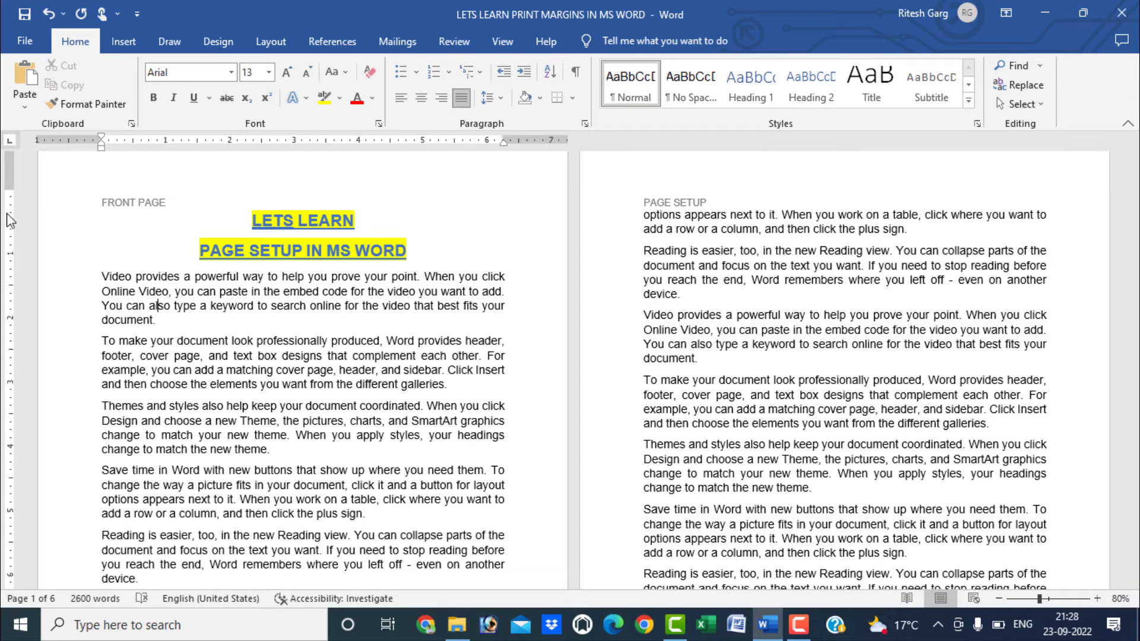
{"action": "scroll", "coordinate": [14, 199], "scroll_direction": "down", "scroll_amount": 3}
{"action": "scroll", "coordinate": [14, 556], "scroll_direction": "down", "scroll_amount": 2}
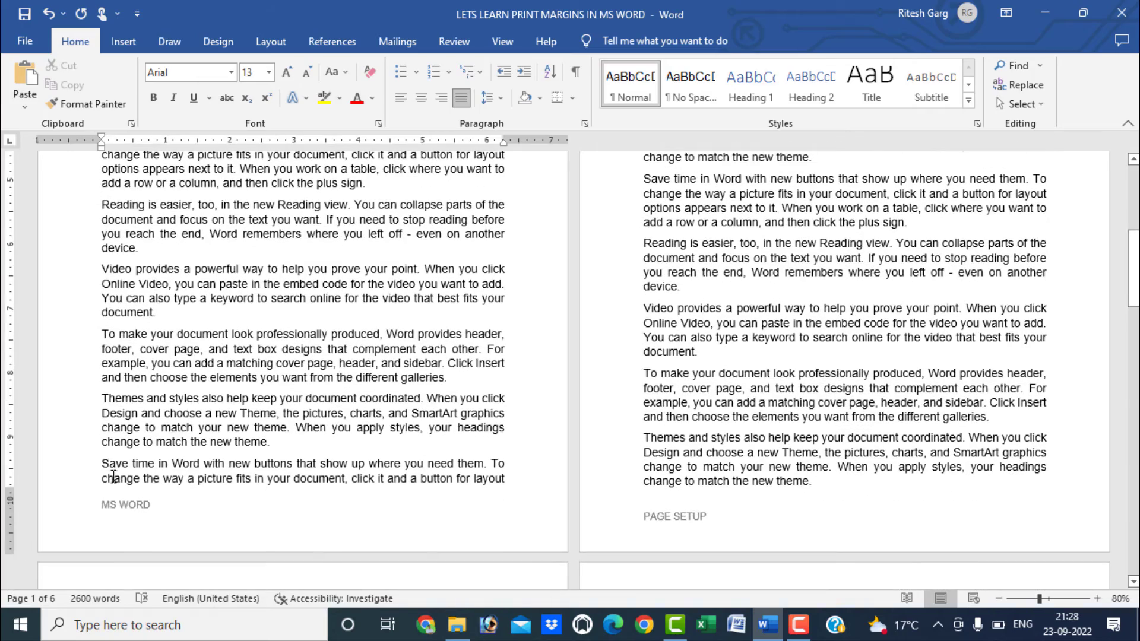
{"action": "scroll", "coordinate": [224, 204], "scroll_direction": "up", "scroll_amount": 2}
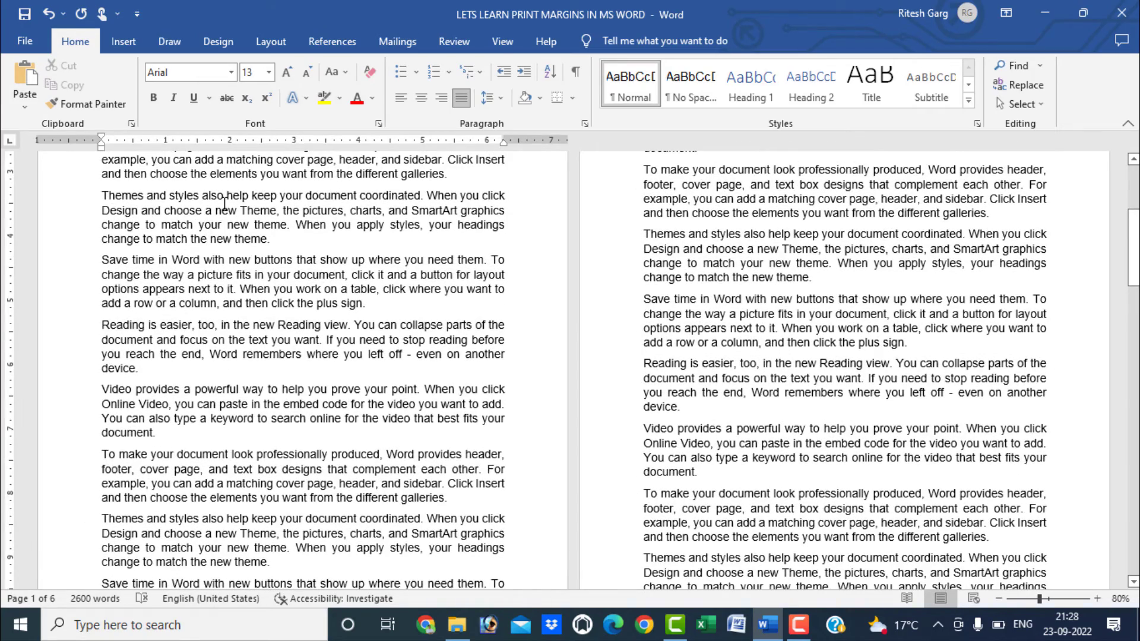
{"action": "scroll", "coordinate": [224, 203], "scroll_direction": "up", "scroll_amount": 3}
{"action": "double_click", "coordinate": [18, 261]}
{"action": "left_click", "coordinate": [666, 351]}
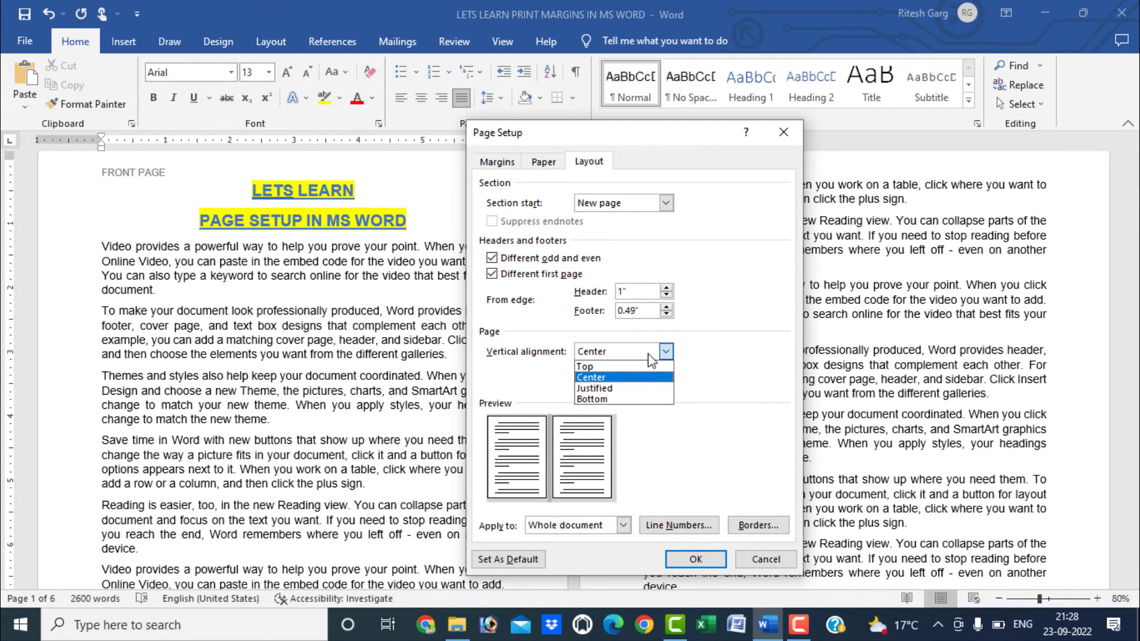
{"action": "left_click", "coordinate": [626, 390]}
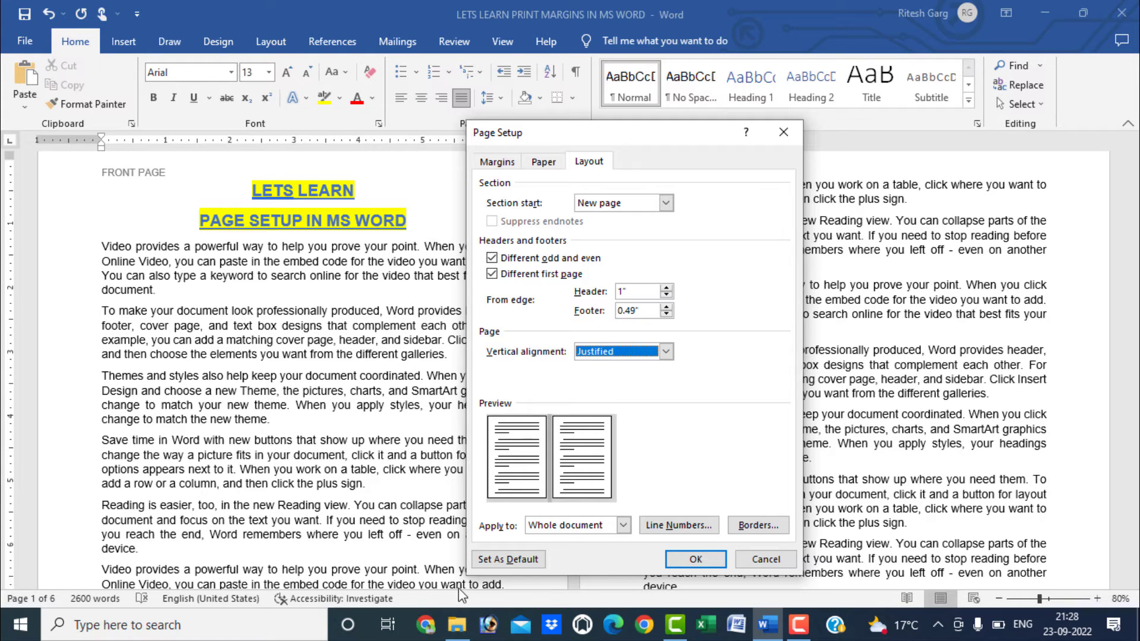
{"action": "left_click", "coordinate": [695, 559]}
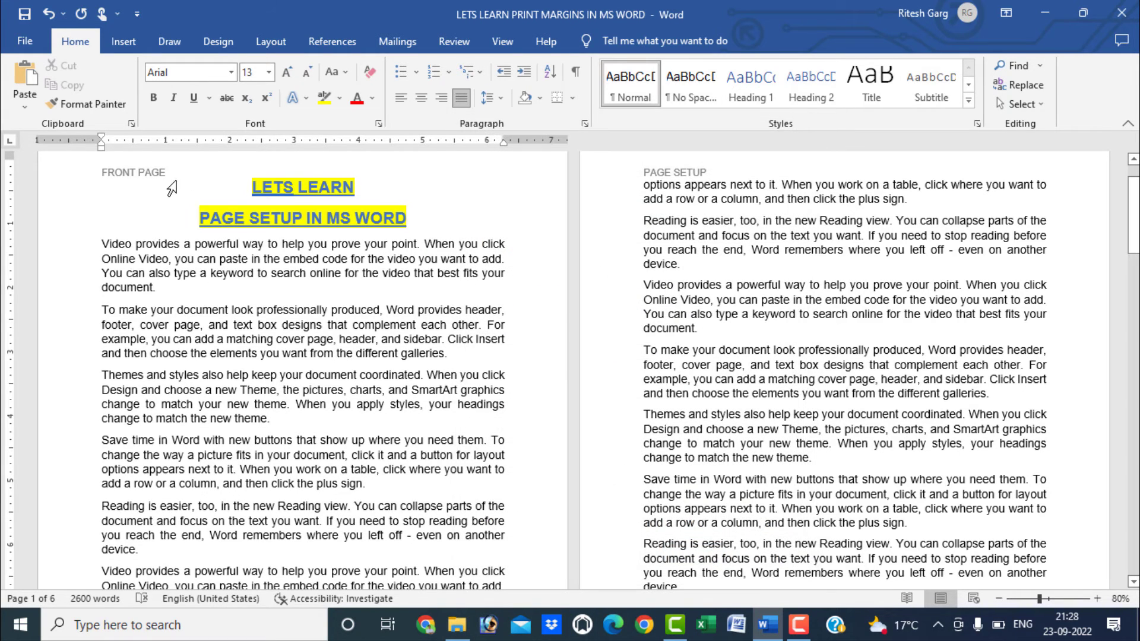
Examine how the justified vertical alignment spaces the text between header and footer through to the last page.
{"action": "scroll", "coordinate": [294, 300], "scroll_direction": "down", "scroll_amount": 5}
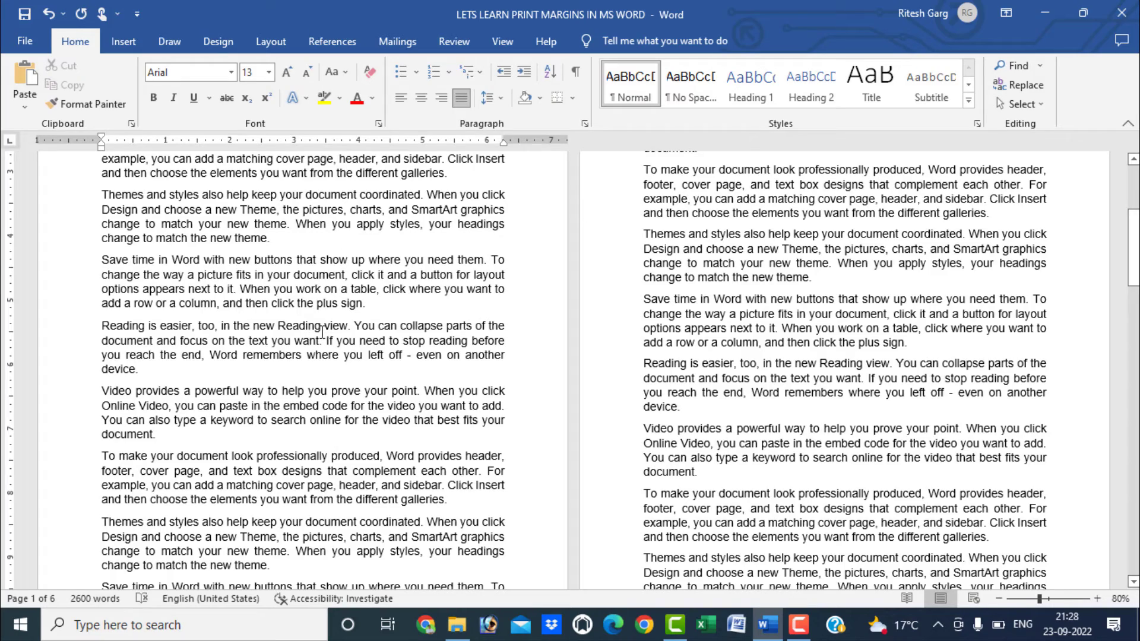
{"action": "scroll", "coordinate": [326, 325], "scroll_direction": "up", "scroll_amount": 1}
{"action": "scroll", "coordinate": [516, 354], "scroll_direction": "down", "scroll_amount": 10}
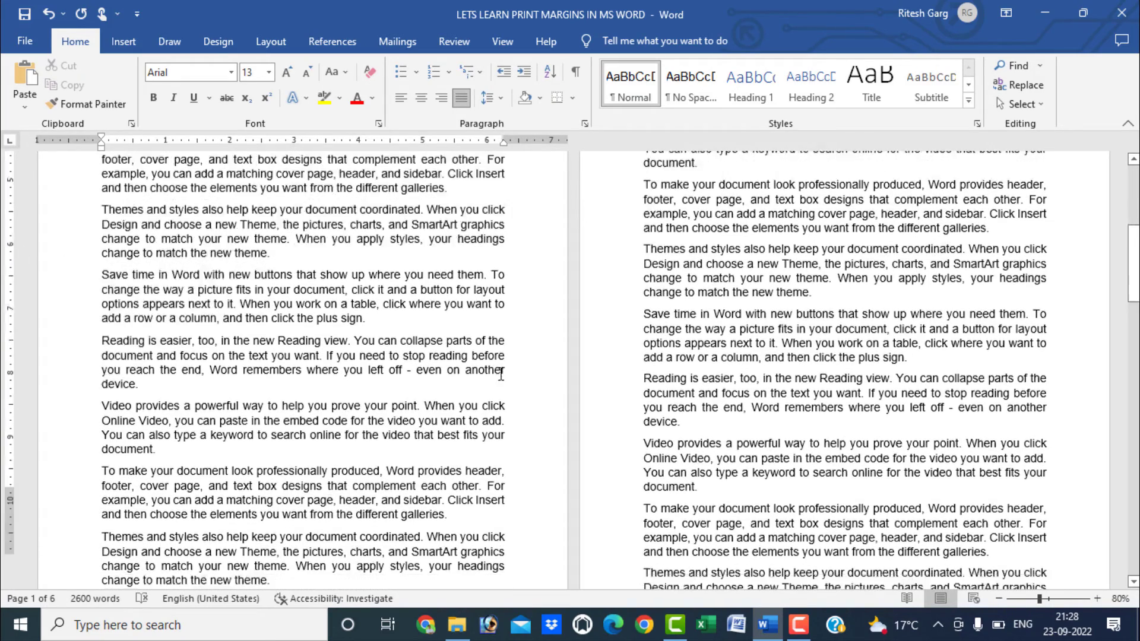
{"action": "scroll", "coordinate": [516, 354], "scroll_direction": "down", "scroll_amount": 12}
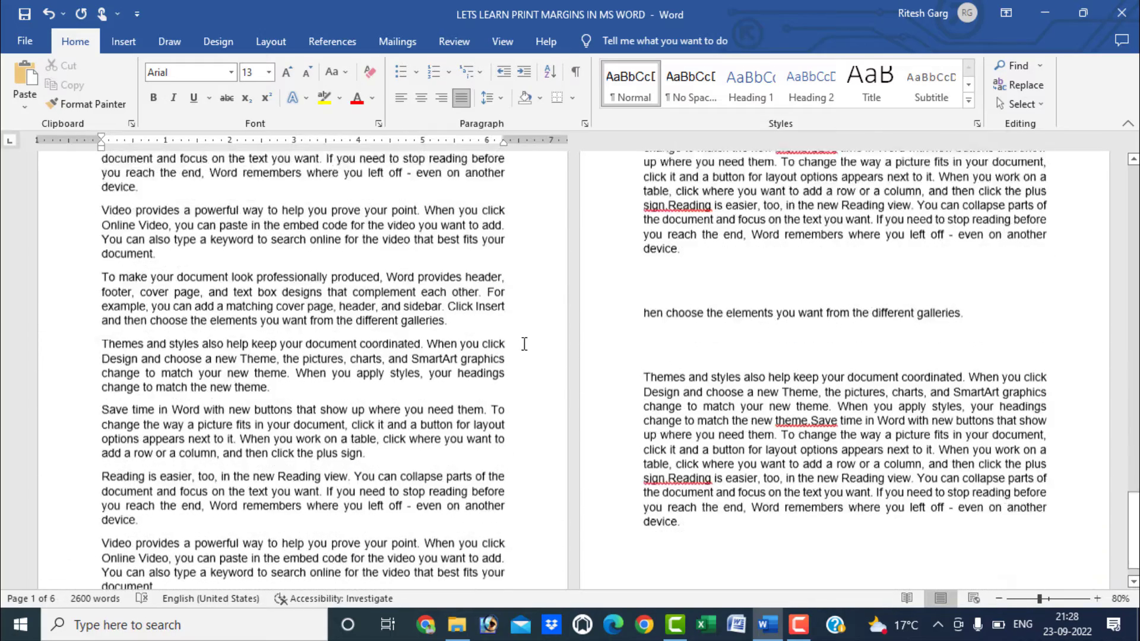
{"action": "scroll", "coordinate": [524, 344], "scroll_direction": "down", "scroll_amount": 8}
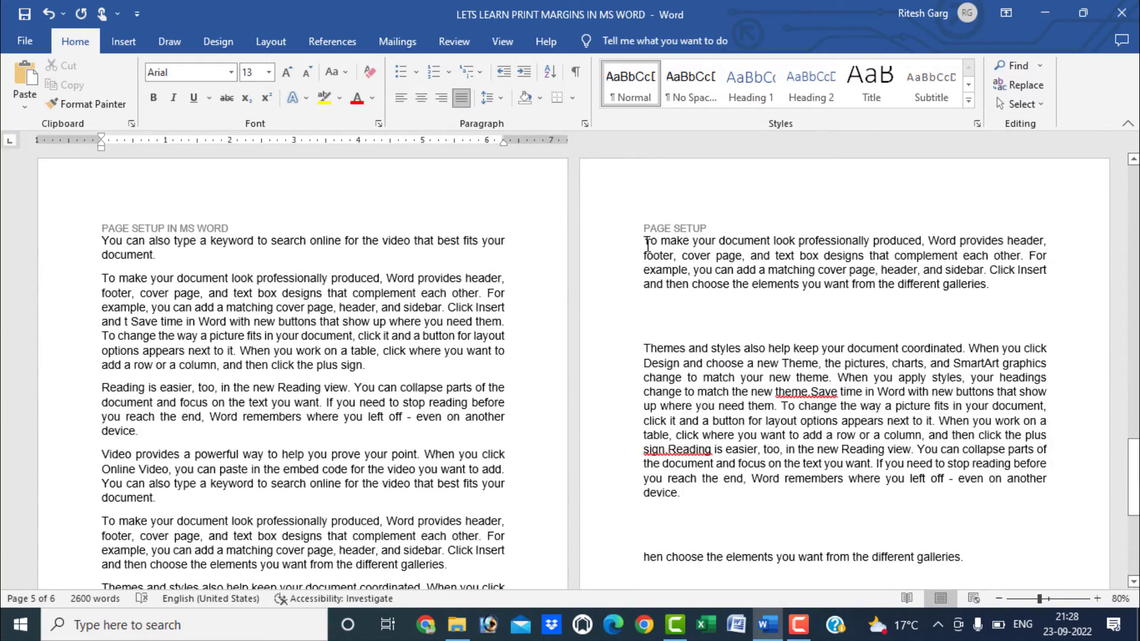
{"action": "scroll", "coordinate": [659, 320], "scroll_direction": "down", "scroll_amount": 8}
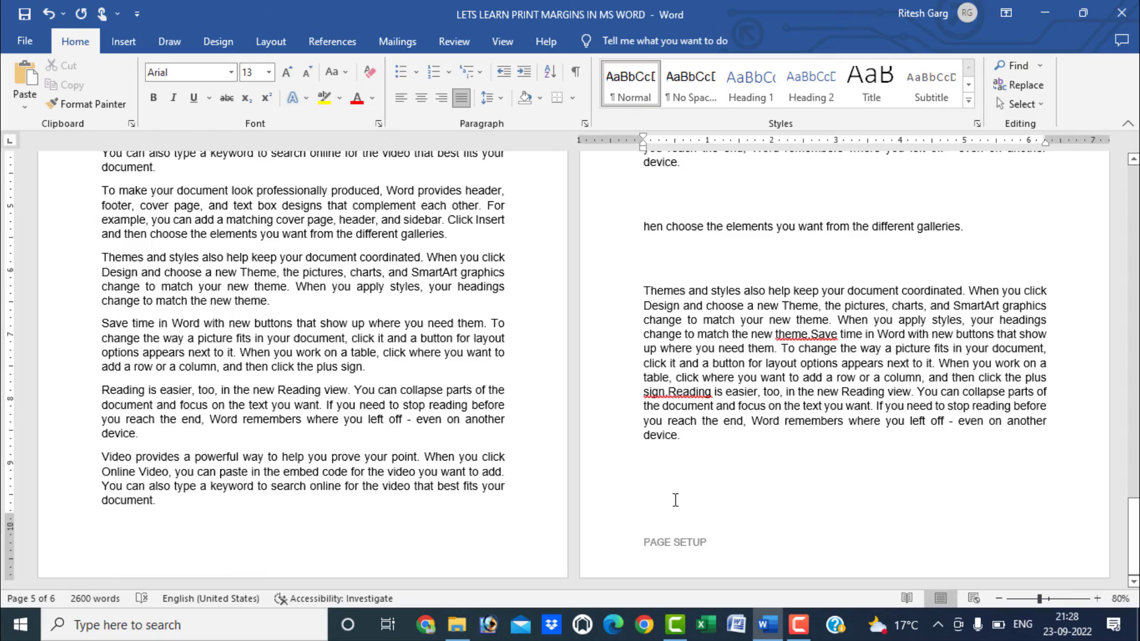
{"action": "scroll", "coordinate": [675, 500], "scroll_direction": "down", "scroll_amount": 6}
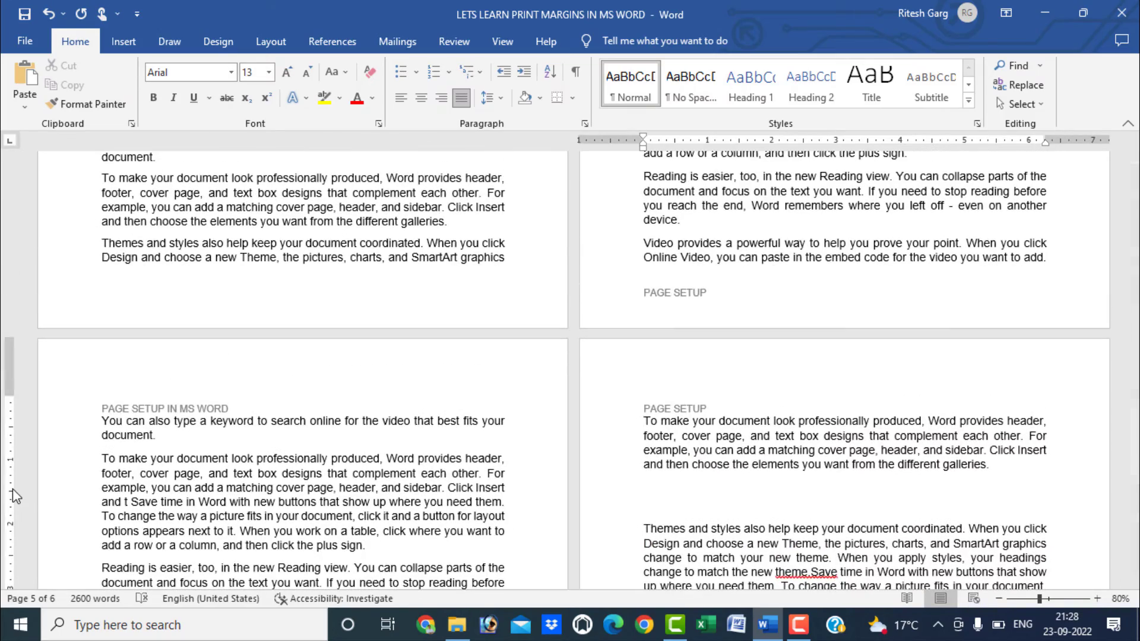
Set the vertical alignment to Bottom in Page Setup for the whole document.
{"action": "double_click", "coordinate": [13, 489]}
{"action": "left_click", "coordinate": [622, 205]}
{"action": "left_click", "coordinate": [622, 204]}
{"action": "left_click", "coordinate": [609, 355]}
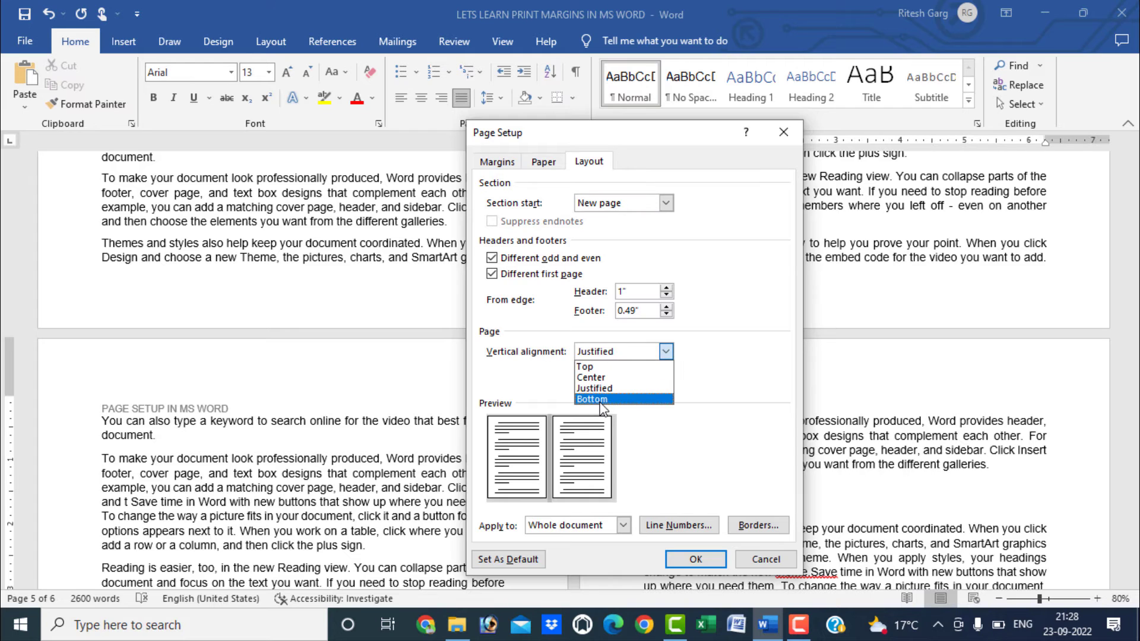
{"action": "left_click", "coordinate": [601, 402]}
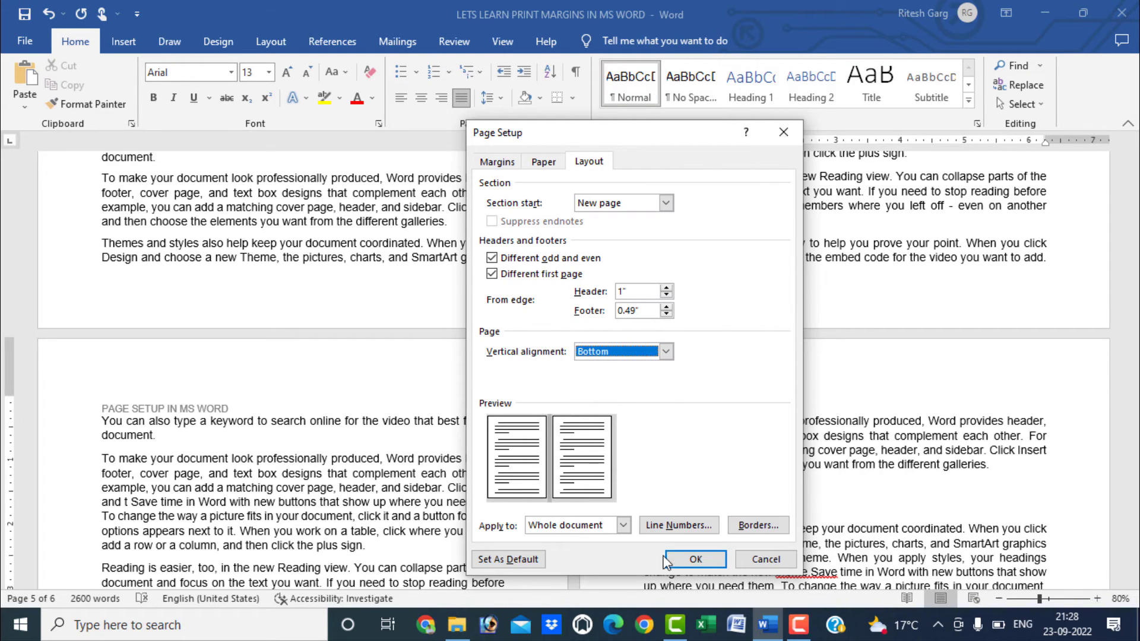
{"action": "left_click", "coordinate": [693, 559]}
Check the bottom-aligned text on the last two pages, and set the vertical alignment to Top for the whole document.
{"action": "scroll", "coordinate": [773, 346], "scroll_direction": "down", "scroll_amount": 5}
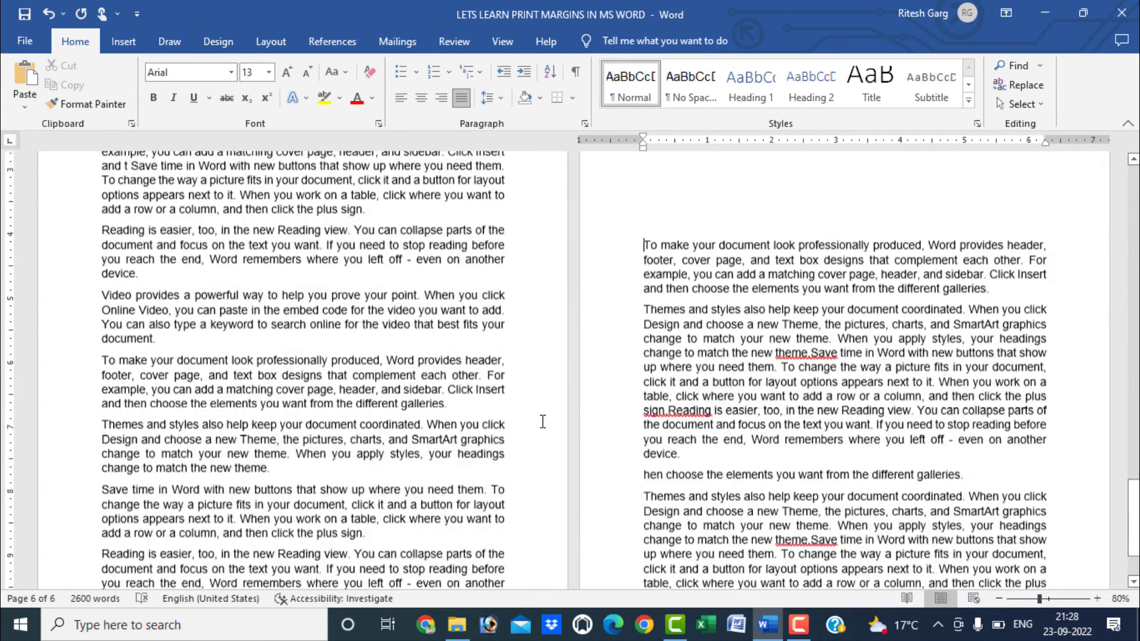
{"action": "scroll", "coordinate": [774, 346], "scroll_direction": "down", "scroll_amount": 1}
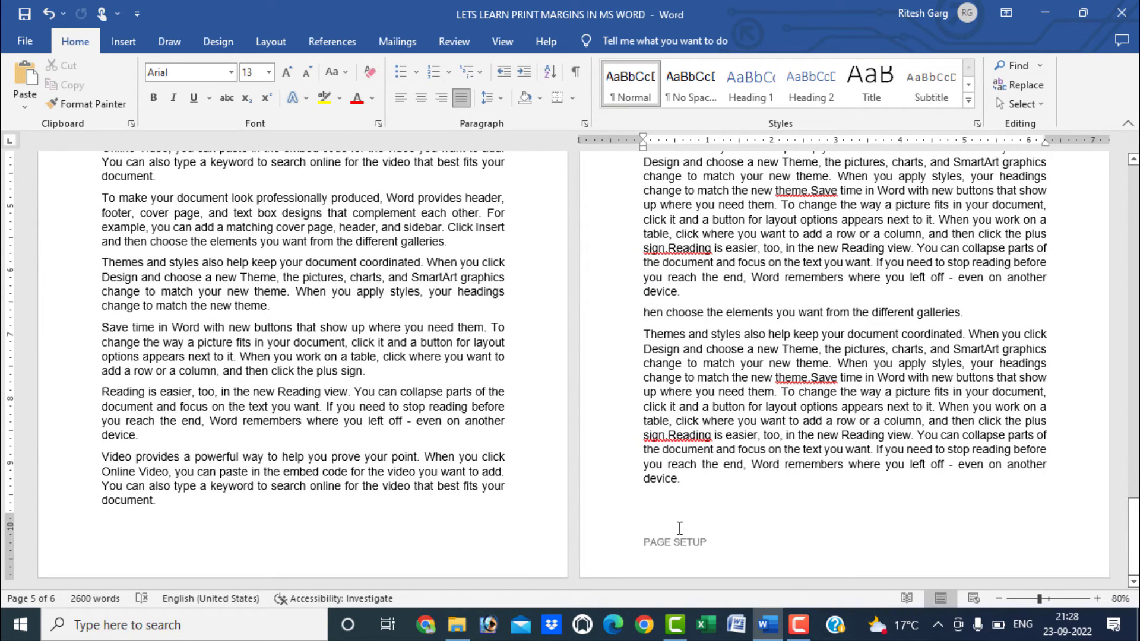
{"action": "scroll", "coordinate": [707, 328], "scroll_direction": "up", "scroll_amount": 6}
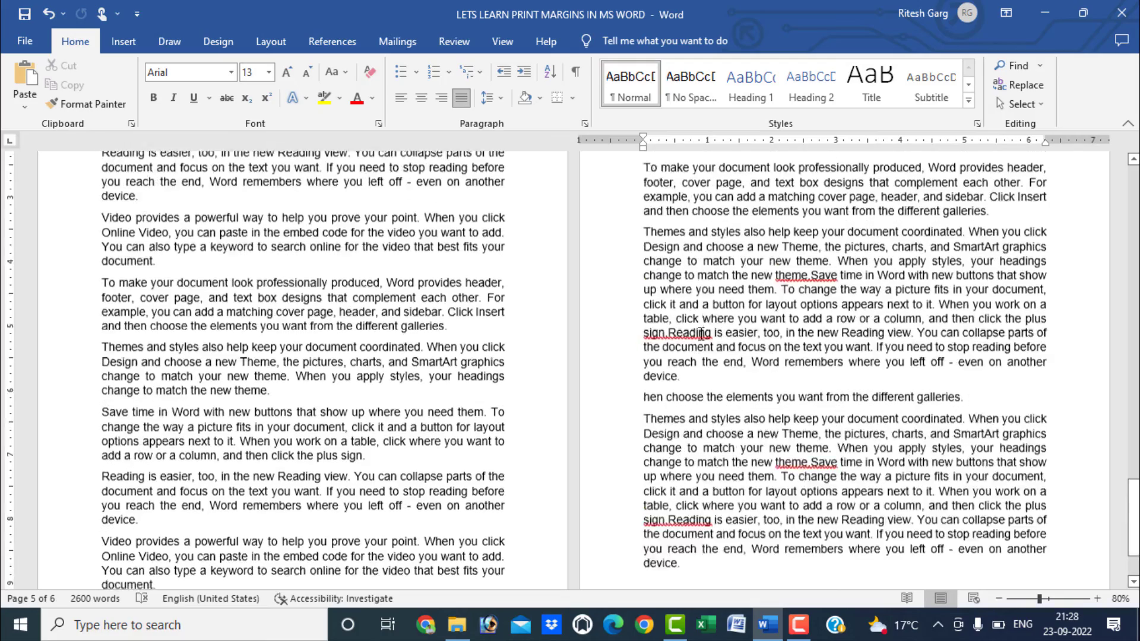
{"action": "scroll", "coordinate": [699, 384], "scroll_direction": "up", "scroll_amount": 2}
{"action": "scroll", "coordinate": [717, 333], "scroll_direction": "down", "scroll_amount": 5}
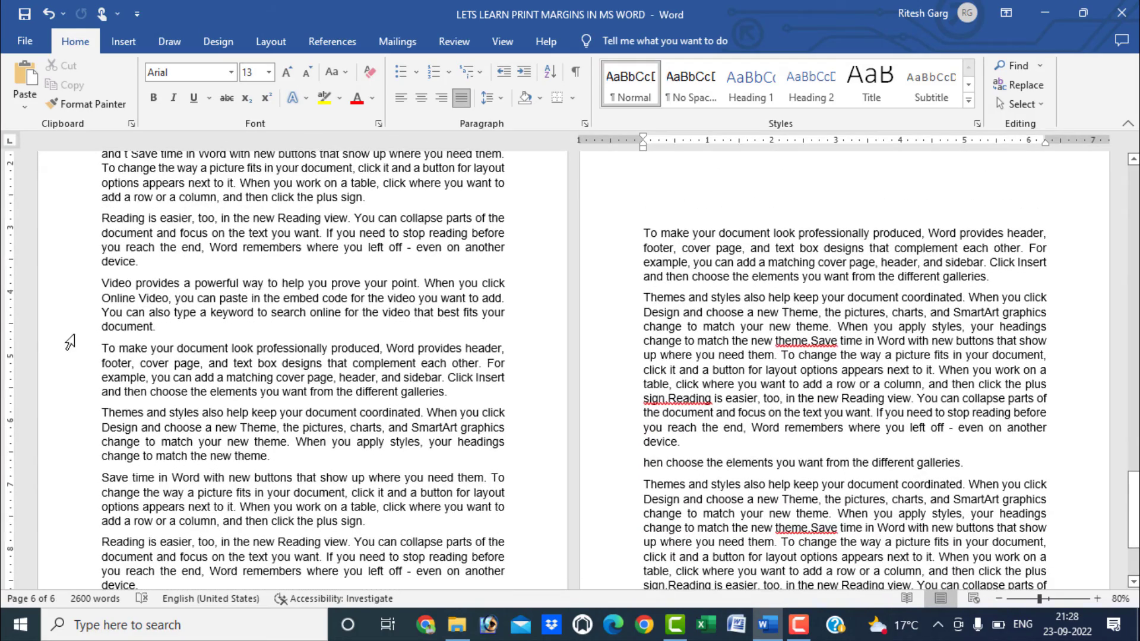
{"action": "double_click", "coordinate": [11, 327]}
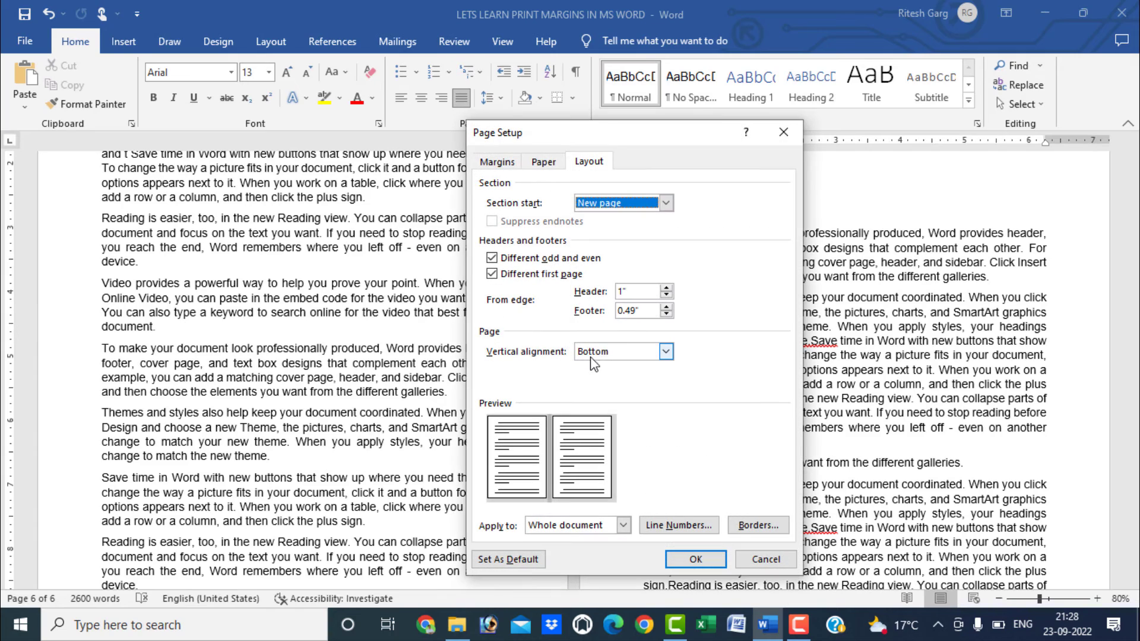
{"action": "left_click", "coordinate": [590, 356]}
{"action": "left_click", "coordinate": [591, 365]}
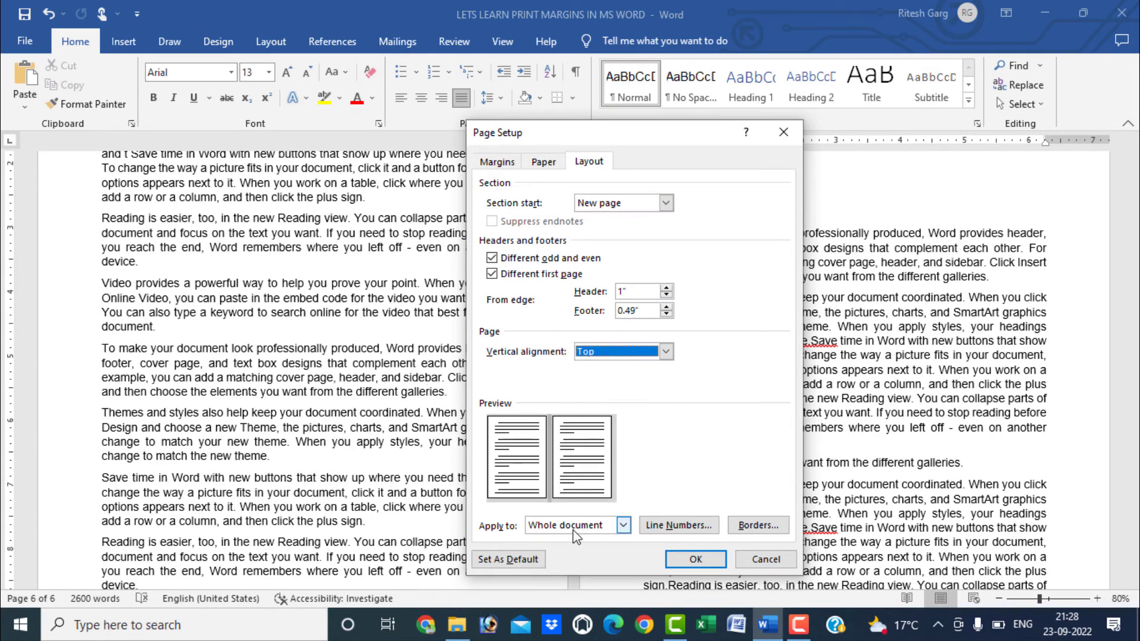
{"action": "left_click", "coordinate": [681, 561]}
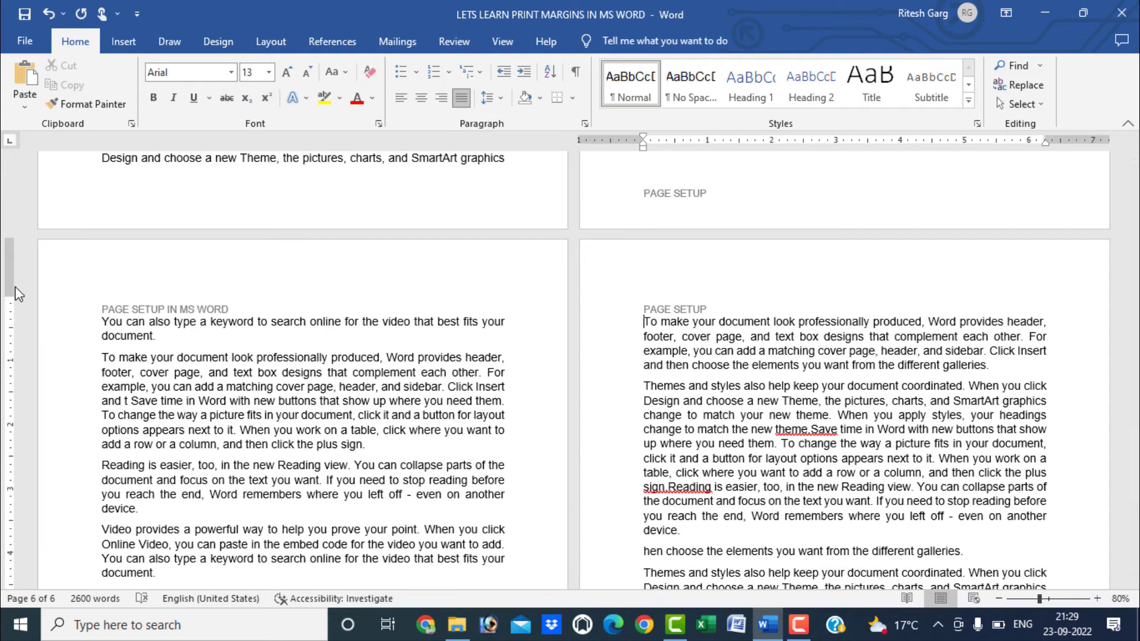
Set the whole document's vertical alignment to Center and check the text placement on the last two pages.
{"action": "double_click", "coordinate": [13, 320]}
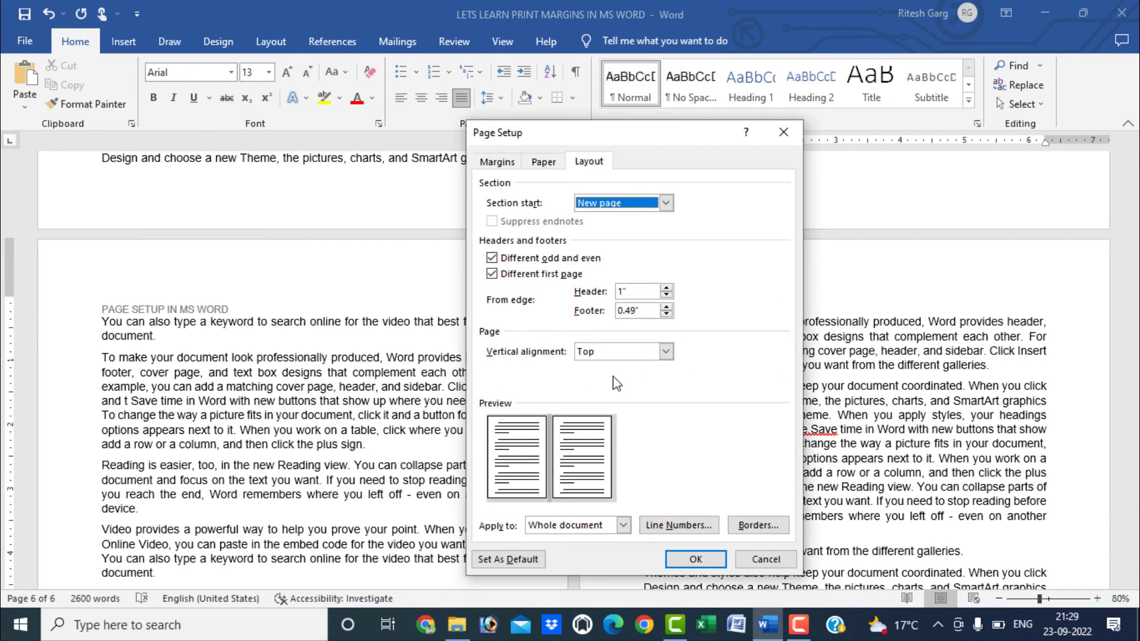
{"action": "left_click", "coordinate": [621, 354]}
{"action": "left_click", "coordinate": [611, 374]}
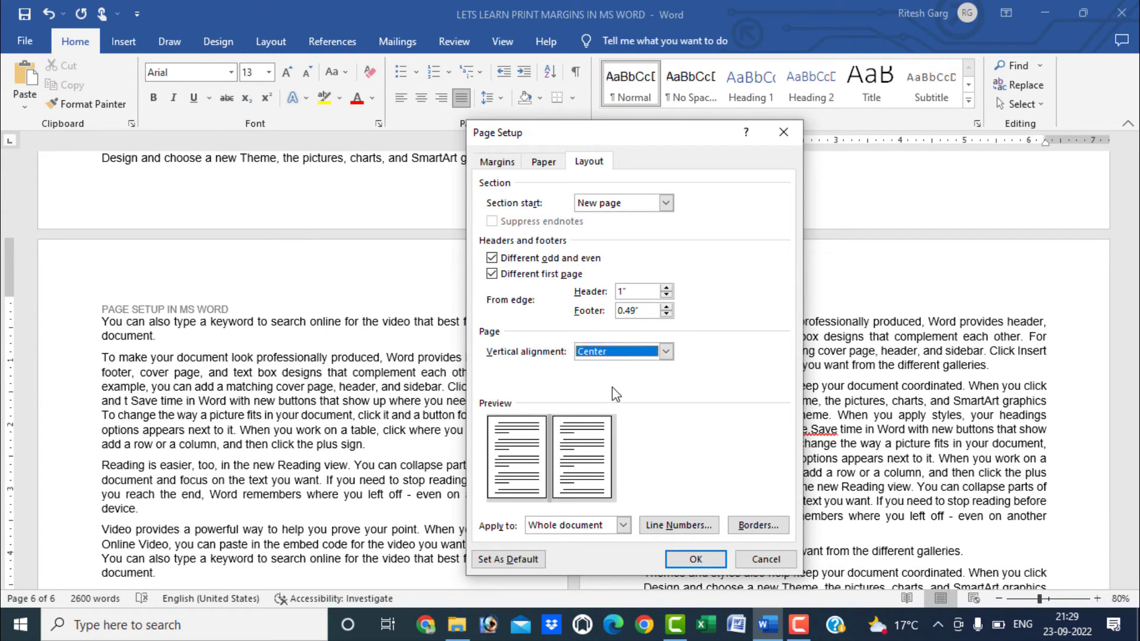
{"action": "left_click", "coordinate": [695, 559]}
{"action": "scroll", "coordinate": [751, 434], "scroll_direction": "down", "scroll_amount": 2}
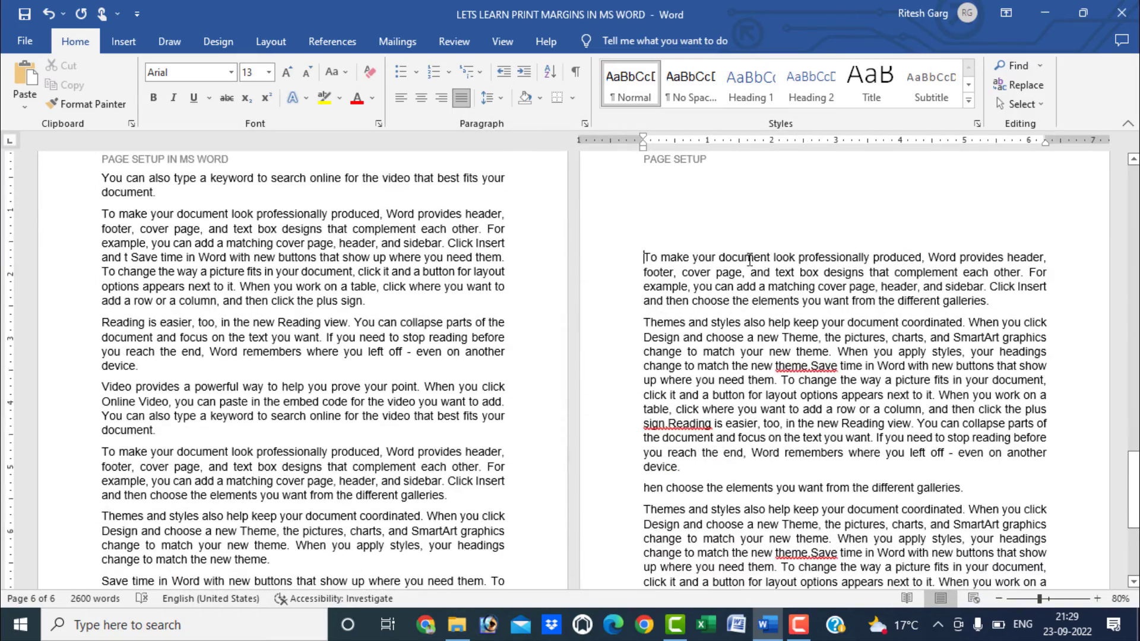
{"action": "scroll", "coordinate": [757, 350], "scroll_direction": "down", "scroll_amount": 2}
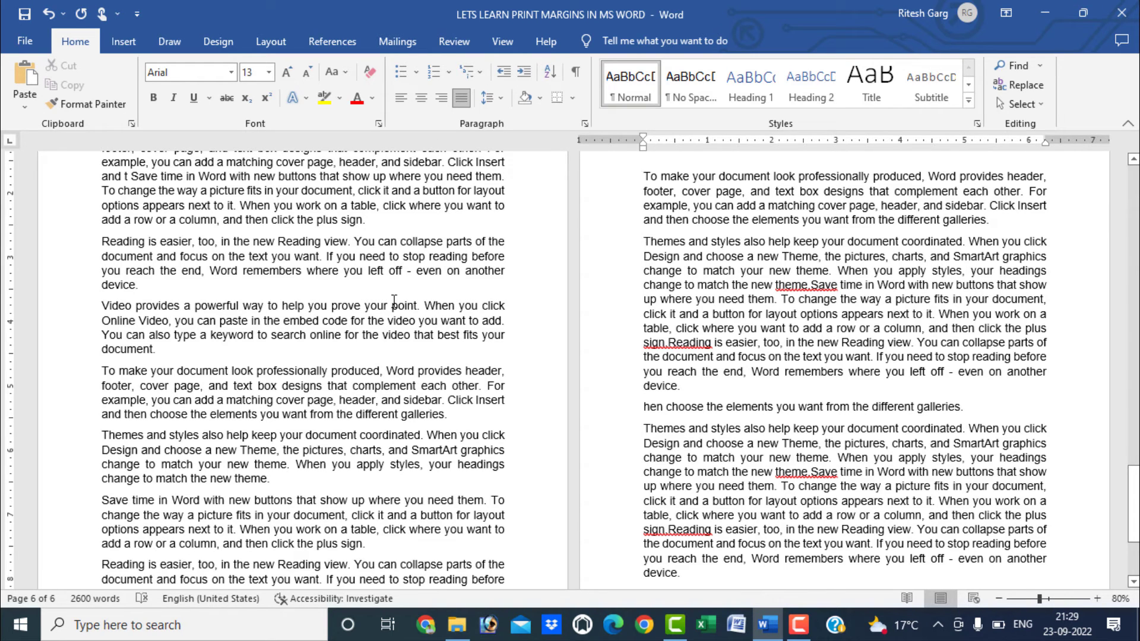
Review which parts of the document the Page Setup layout can be applied to, keeping Whole document as the choice.
{"action": "double_click", "coordinate": [9, 219]}
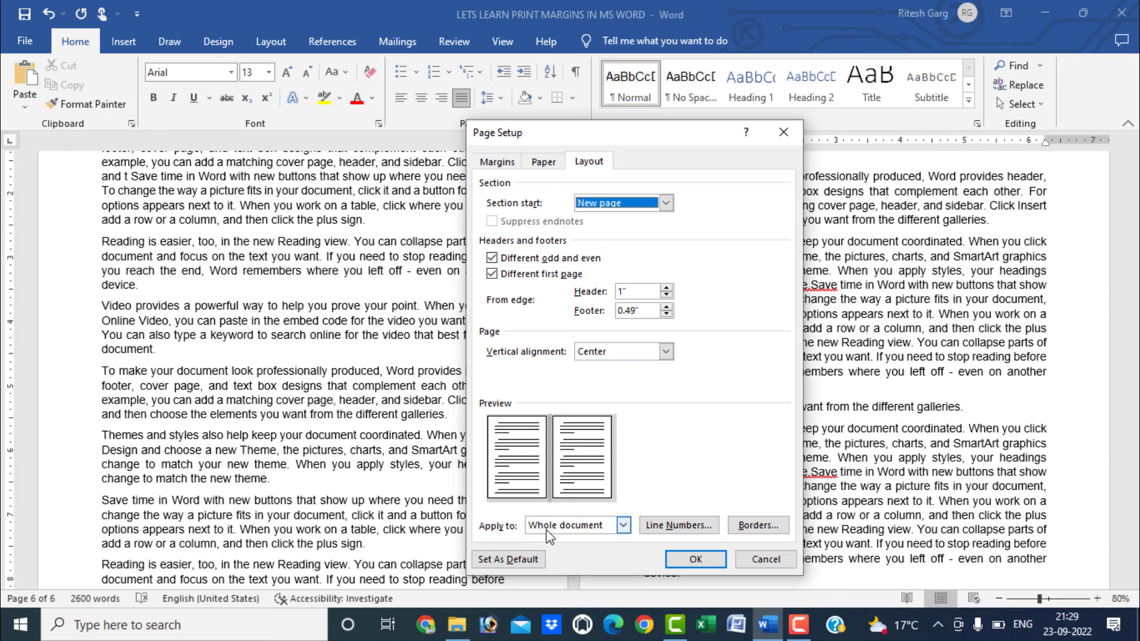
{"action": "left_click", "coordinate": [546, 535]}
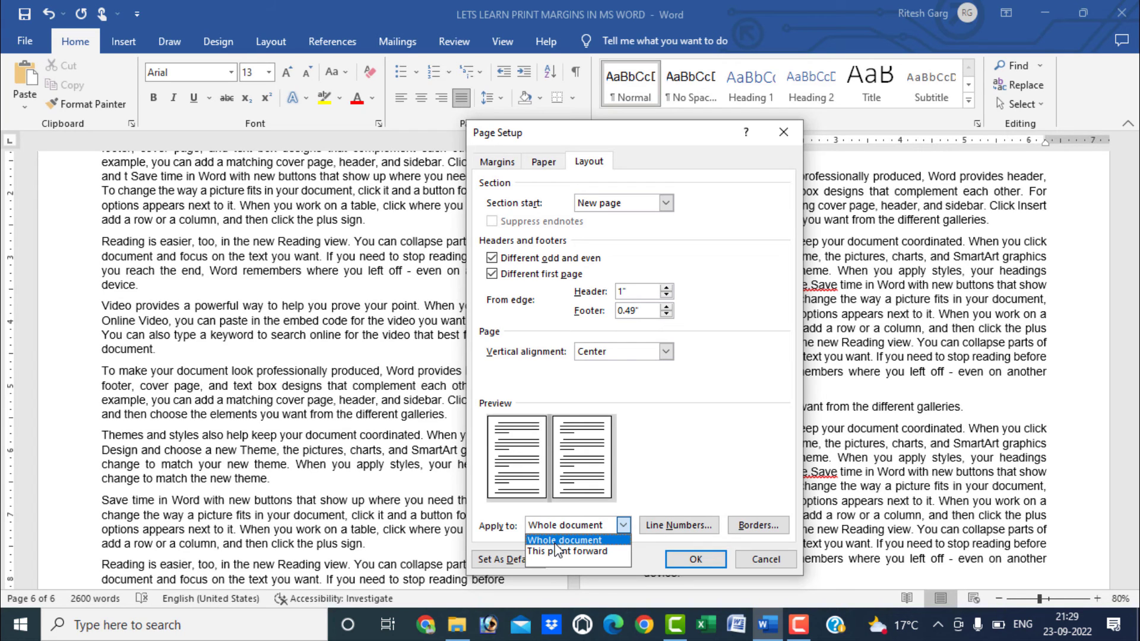
{"action": "left_click", "coordinate": [554, 535]}
{"action": "left_click", "coordinate": [555, 526]}
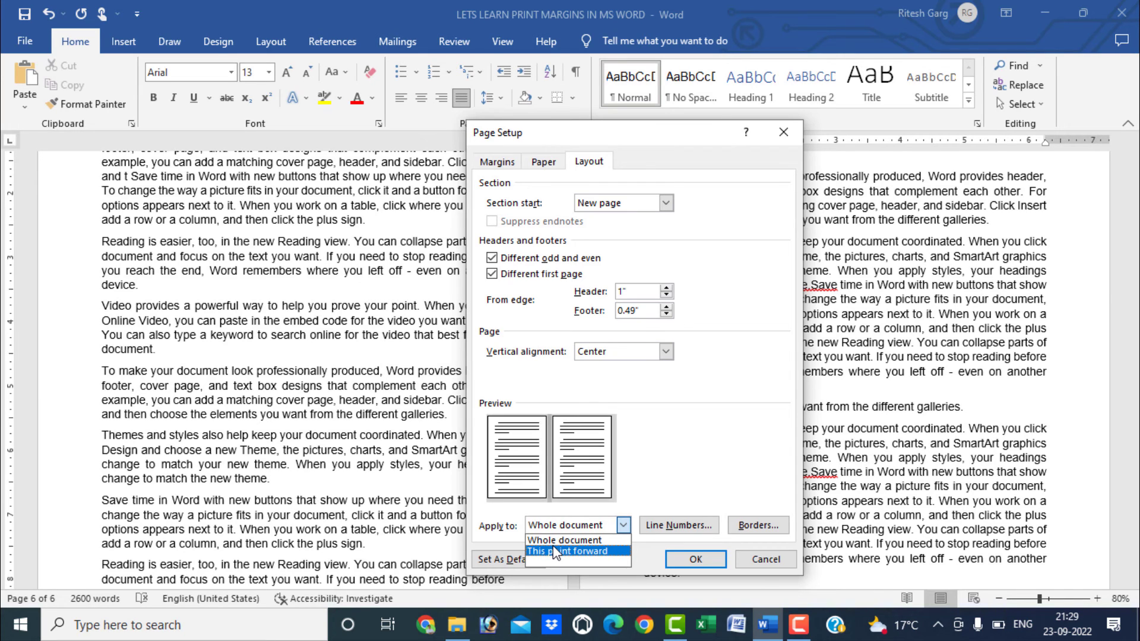
{"action": "left_click", "coordinate": [664, 469]}
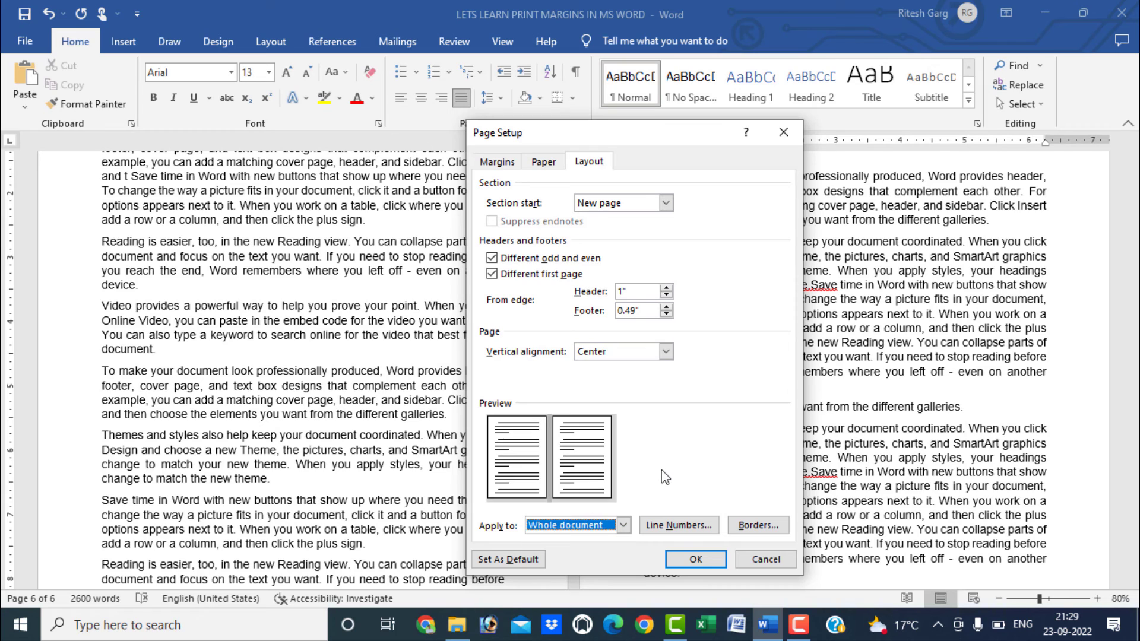